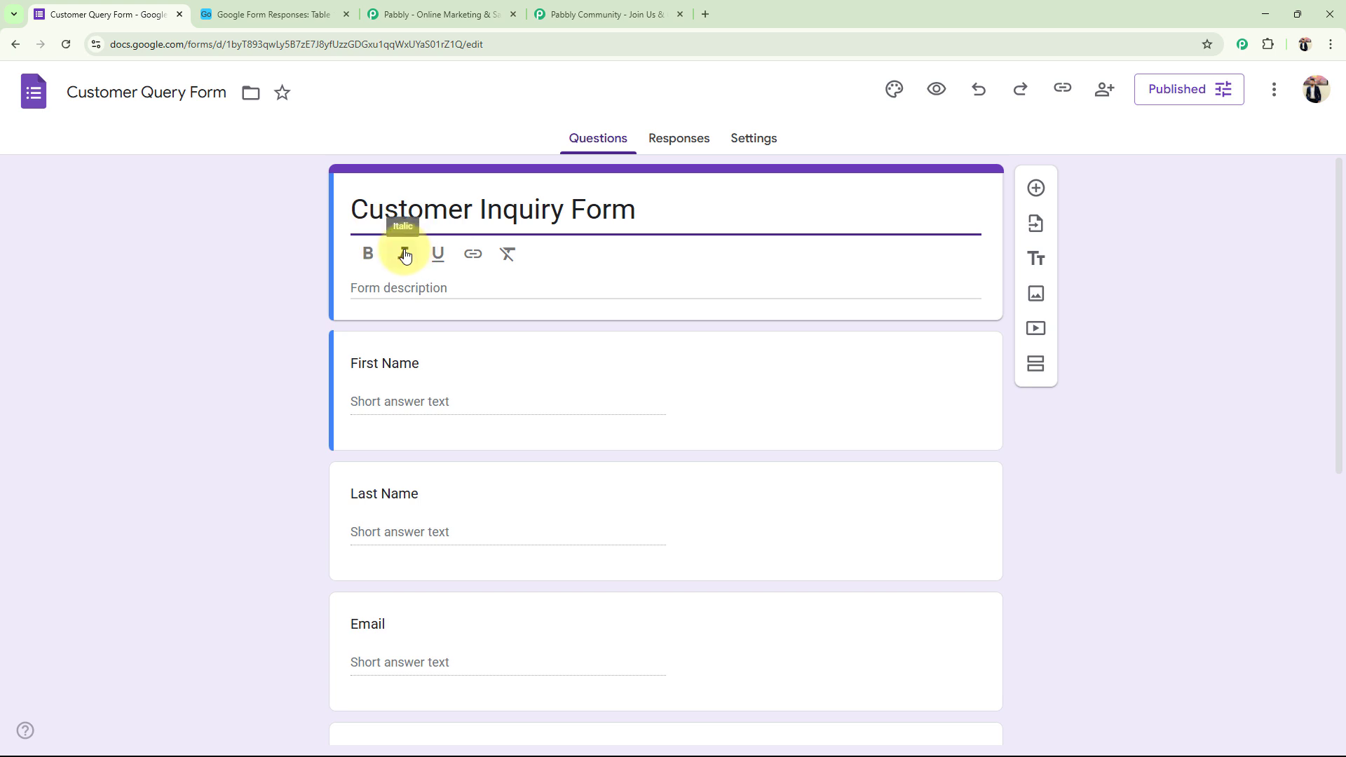
Review the Customer Inquiry Form questions in Google Forms and the Google Form Responses table in Airtable
click(269, 13)
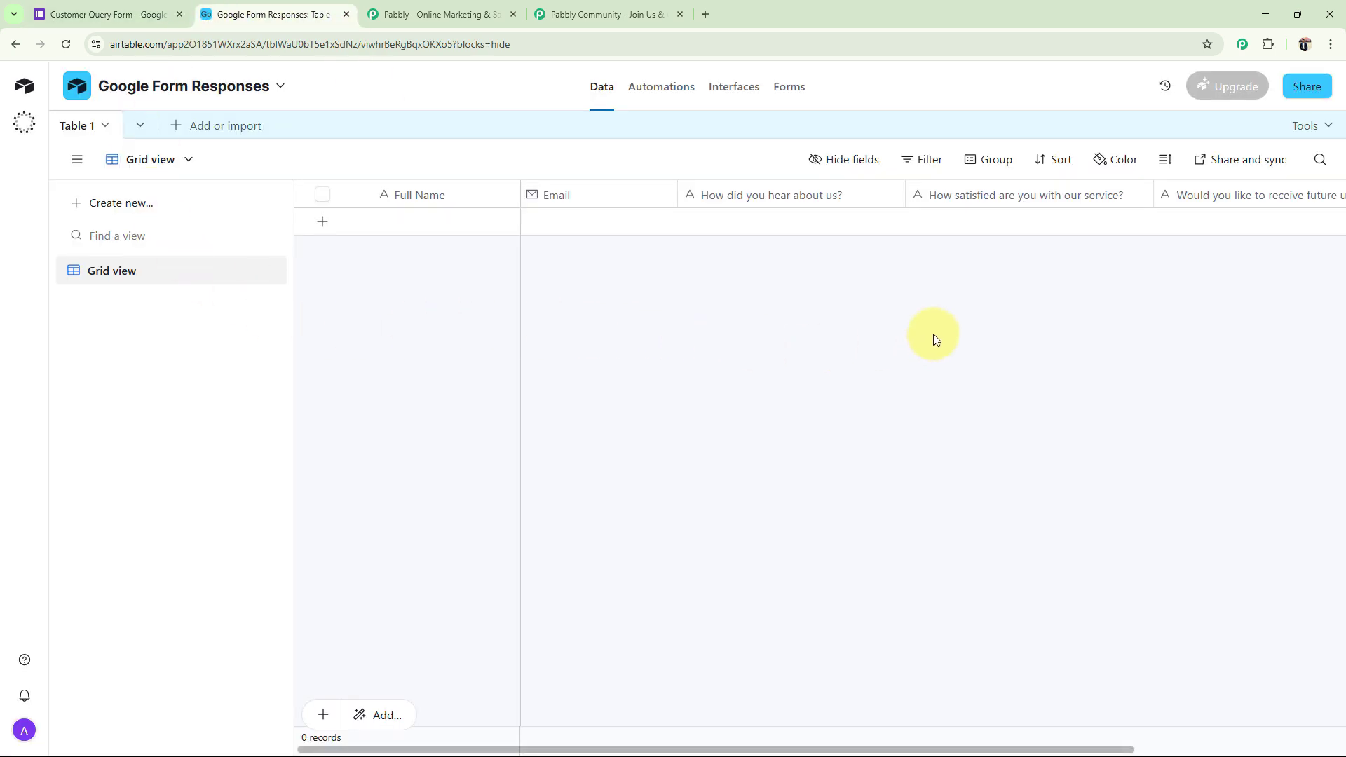
click(68, 6)
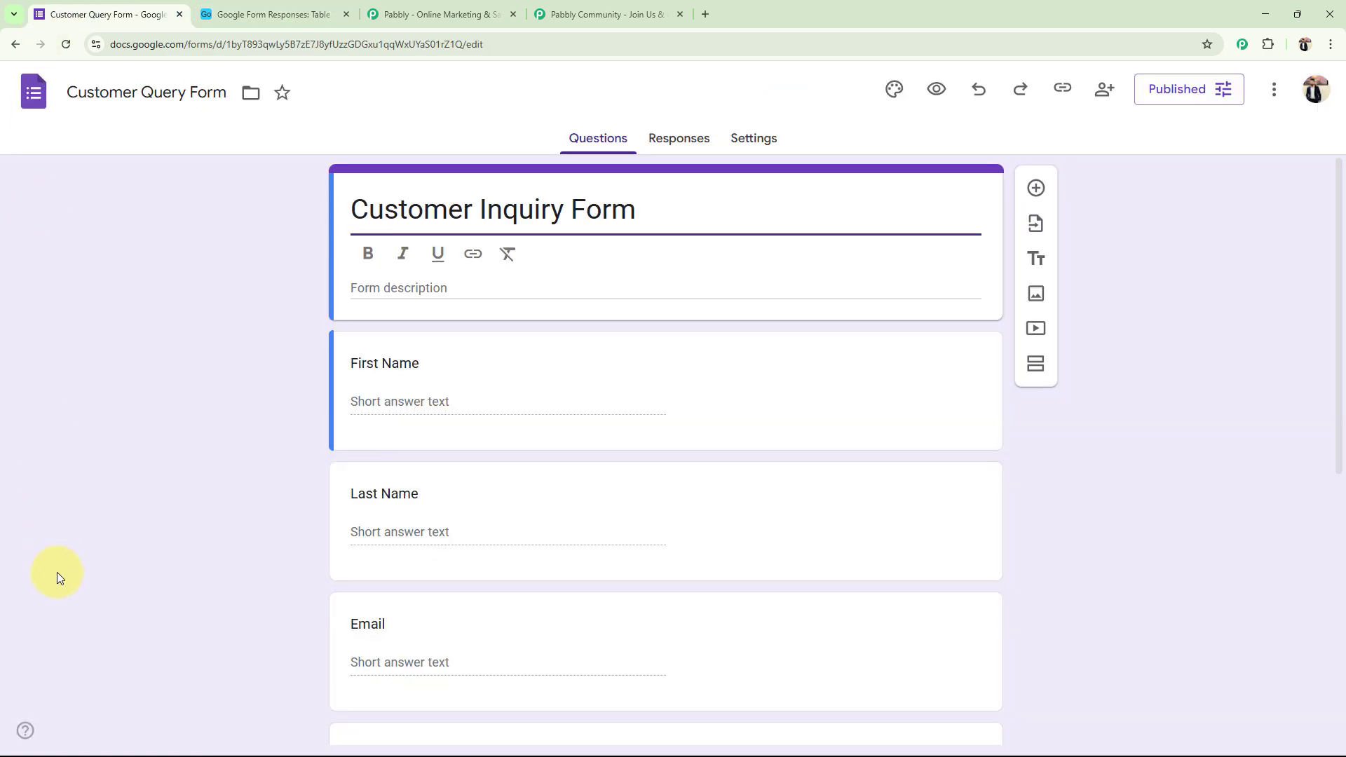
scroll(580, 544, down, 6)
scroll(580, 543, up, 7)
click(256, 7)
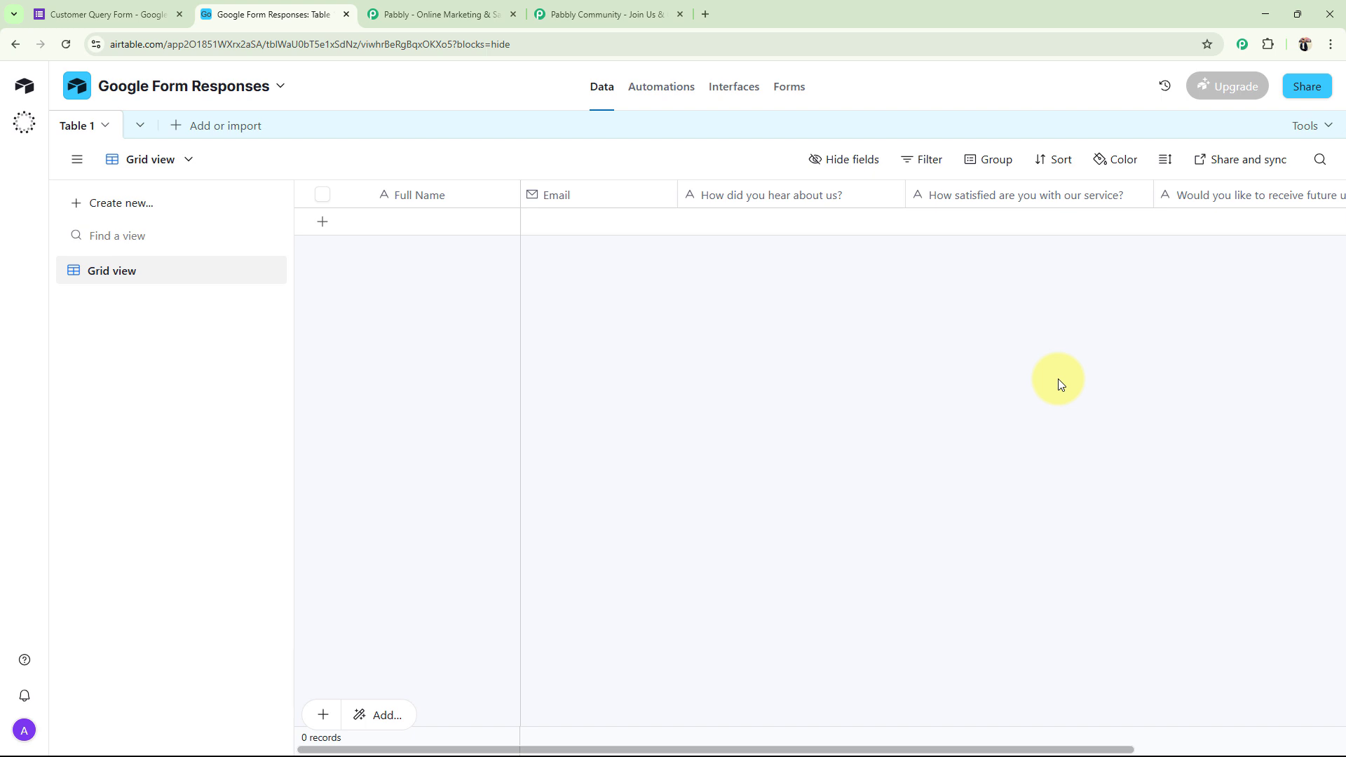
click(123, 14)
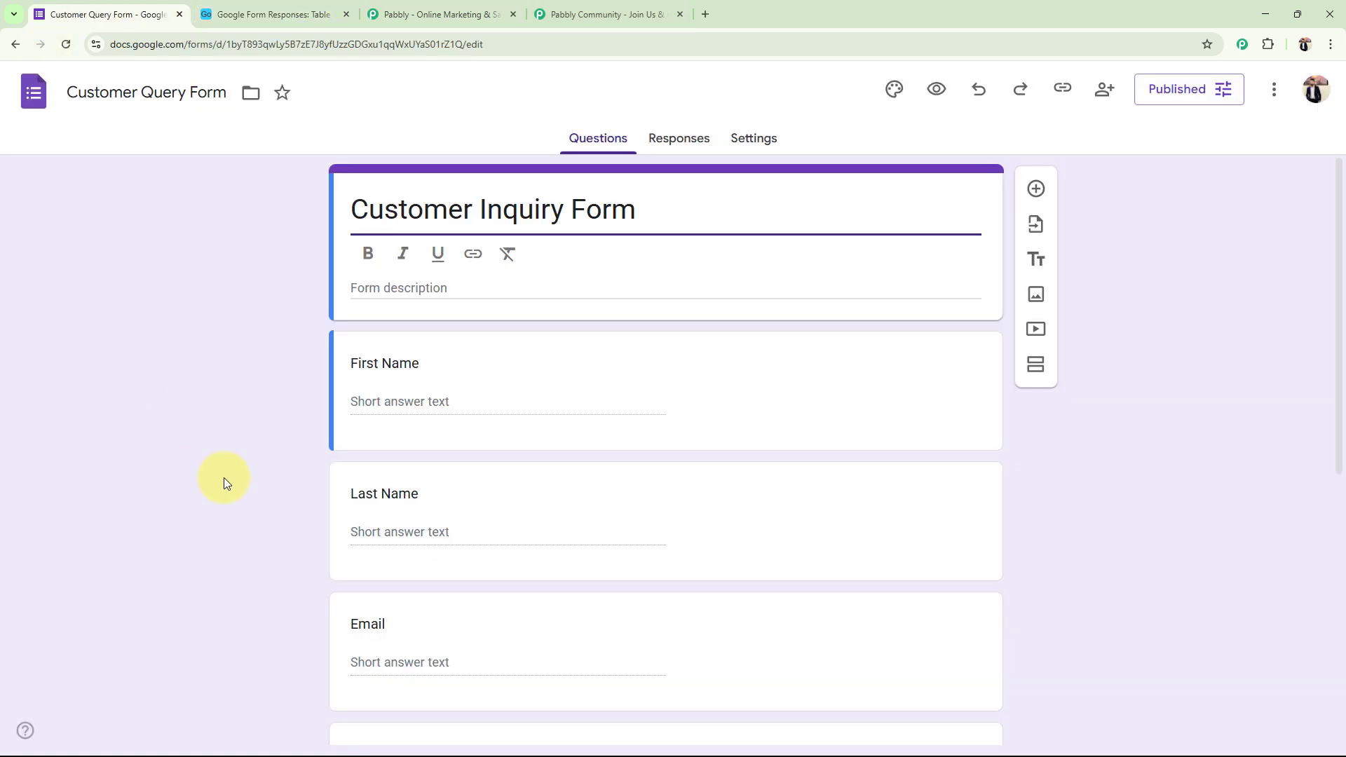
Switch to the Pabbly website and dismiss the Monsoon Sale pop-up
click(456, 14)
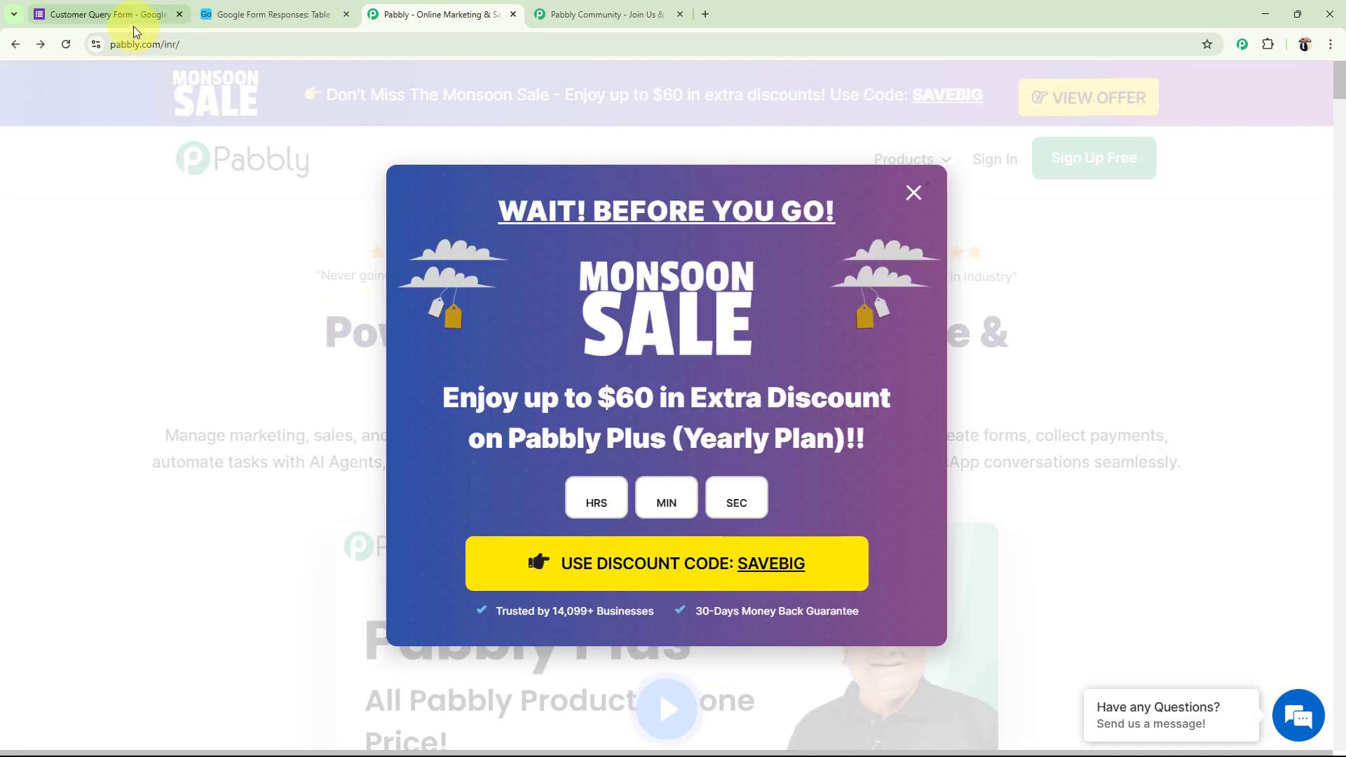
click(140, 44)
click(911, 213)
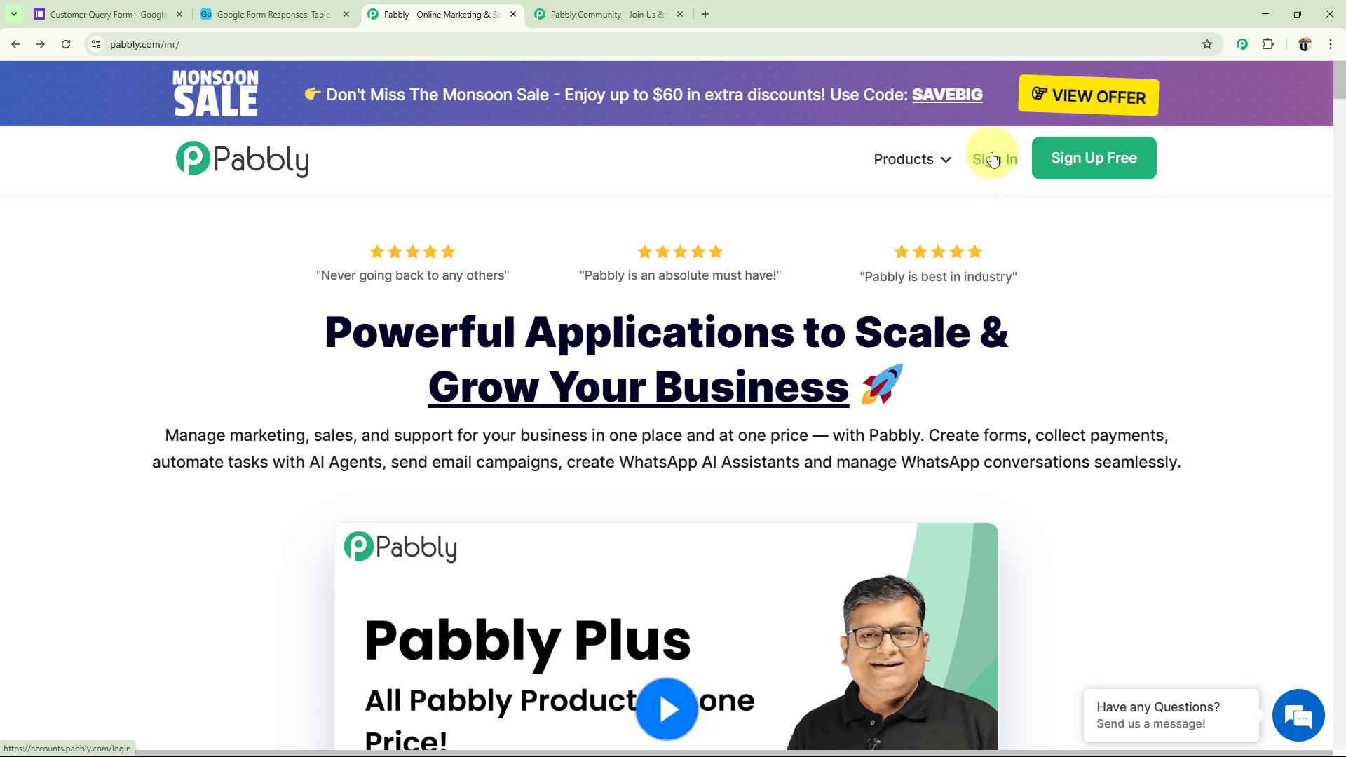
Look through the Pabbly Community page down to the customer reviews, then close that page and return to the Pabbly home page
click(580, 17)
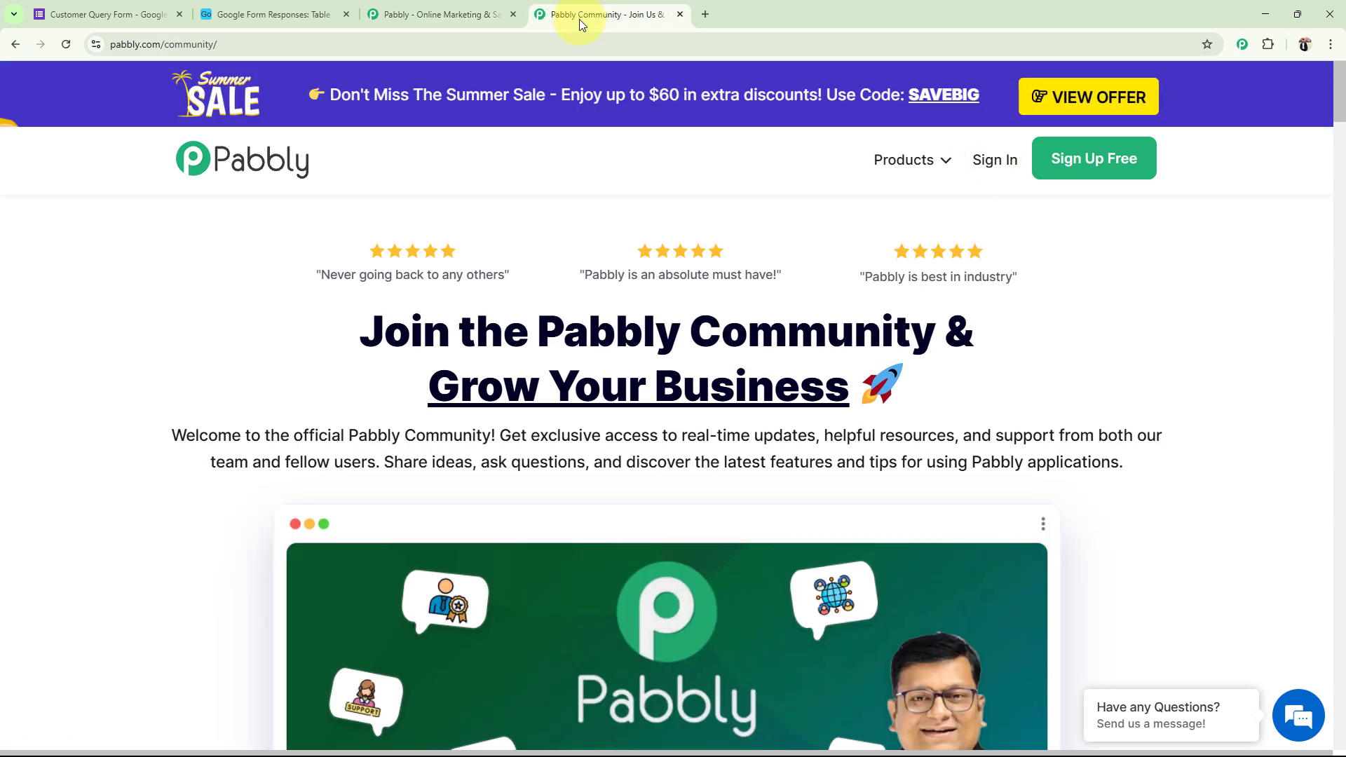
middle_click(286, 337)
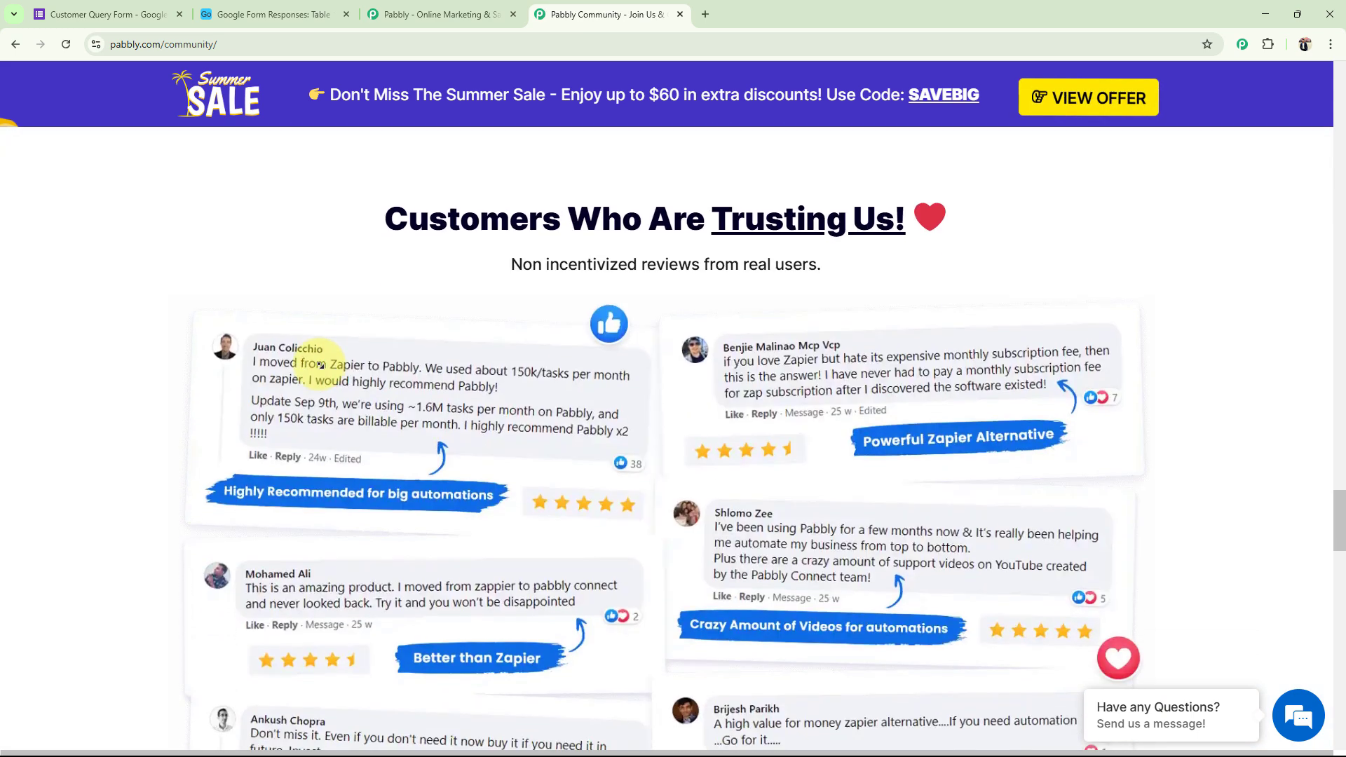
middle_click(320, 365)
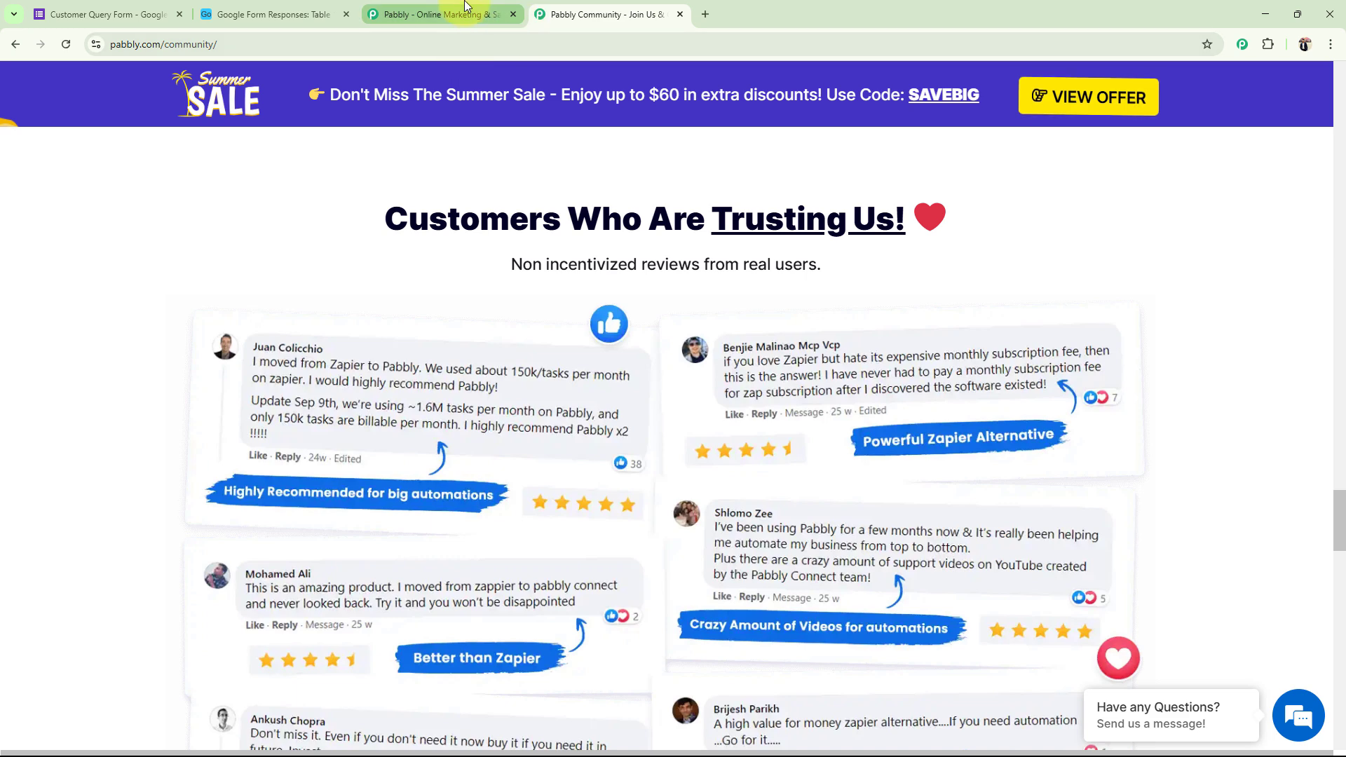
click(441, 14)
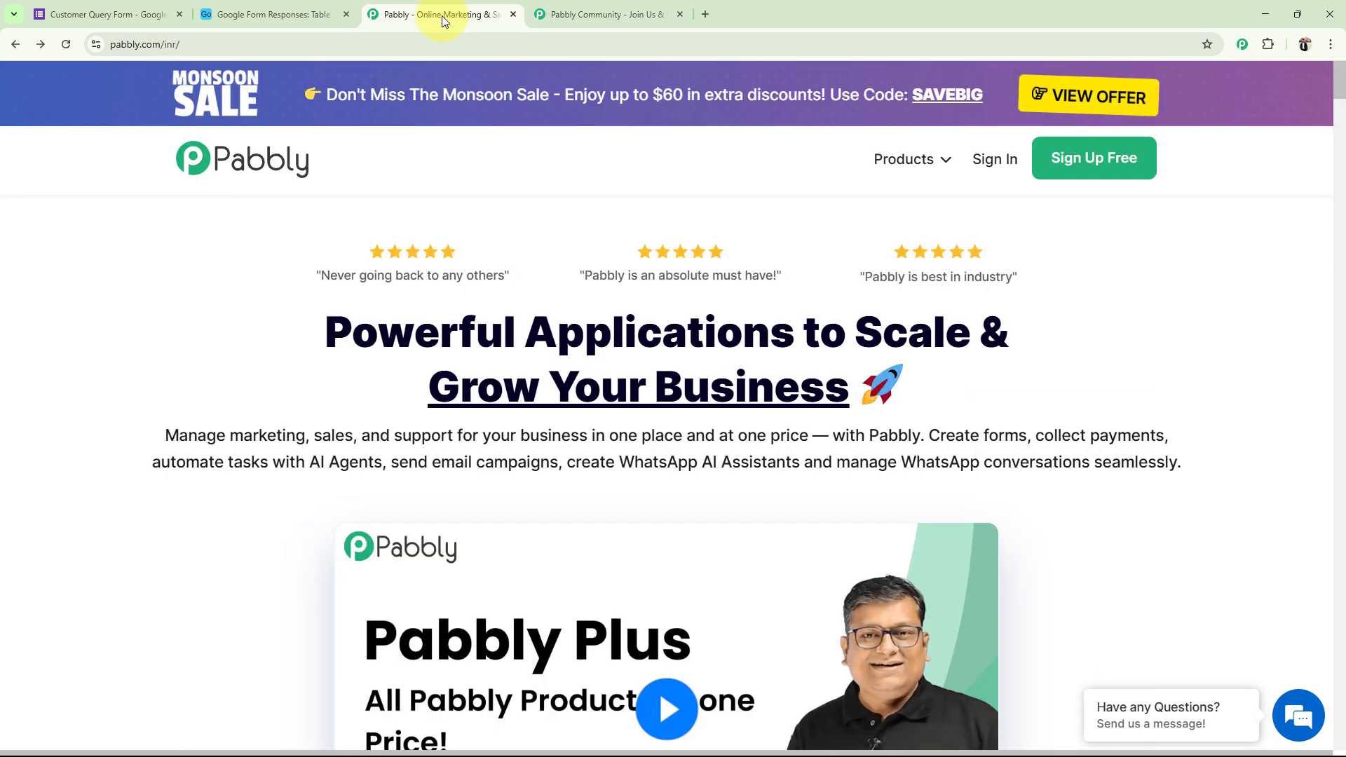
click(680, 14)
Sign in to Pabbly and open Pabbly Connect from the list of apps
click(991, 160)
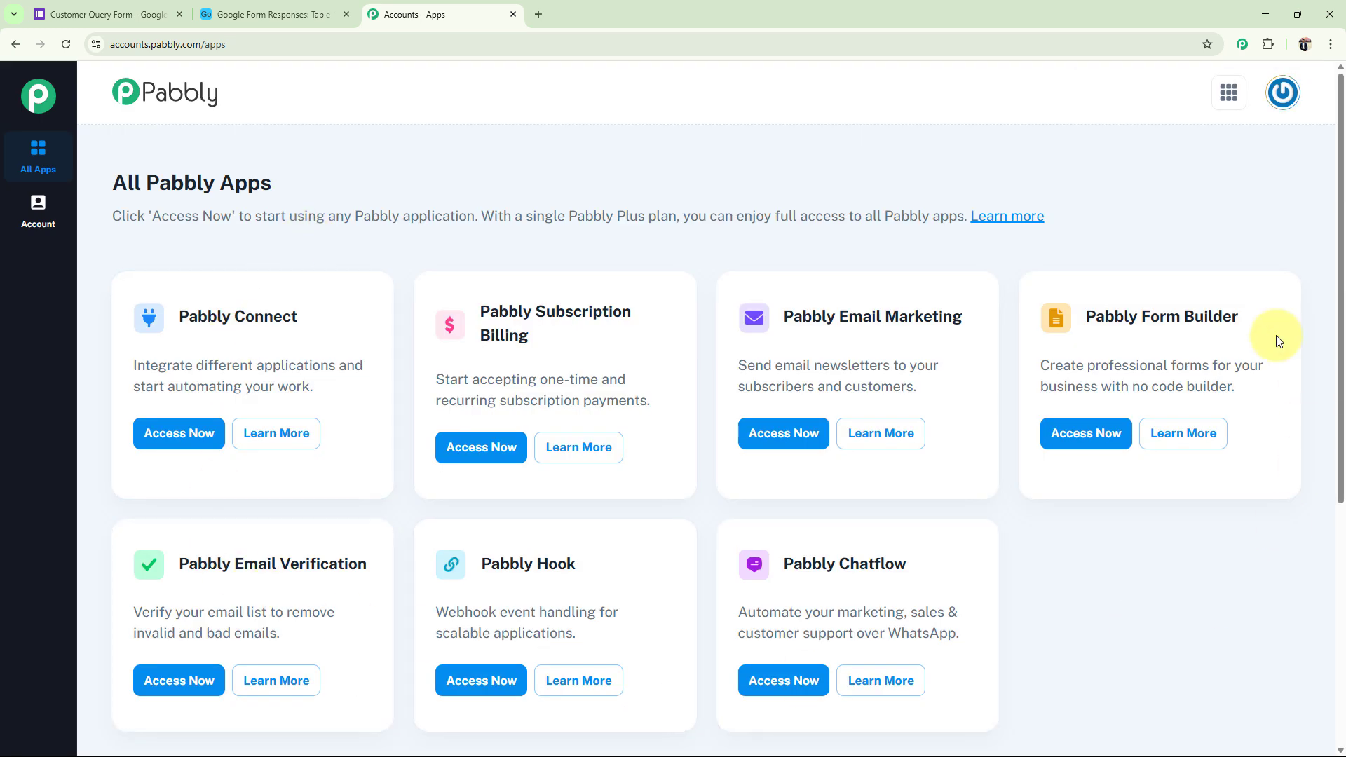
drag(179, 316, 304, 317)
click(183, 438)
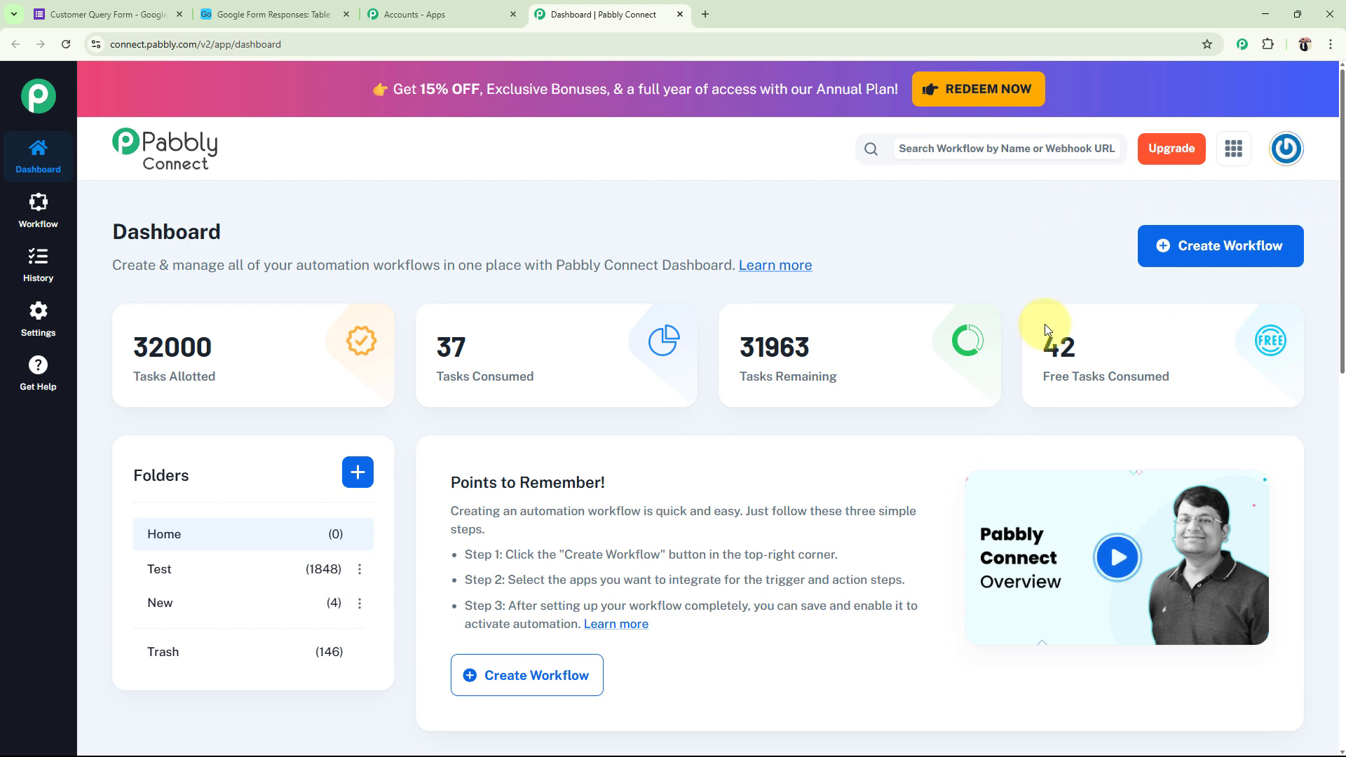
Create a Classic builder workflow named "Automate Survey Response Logging from Google Forms to Airtable" in the Home folder
click(1216, 252)
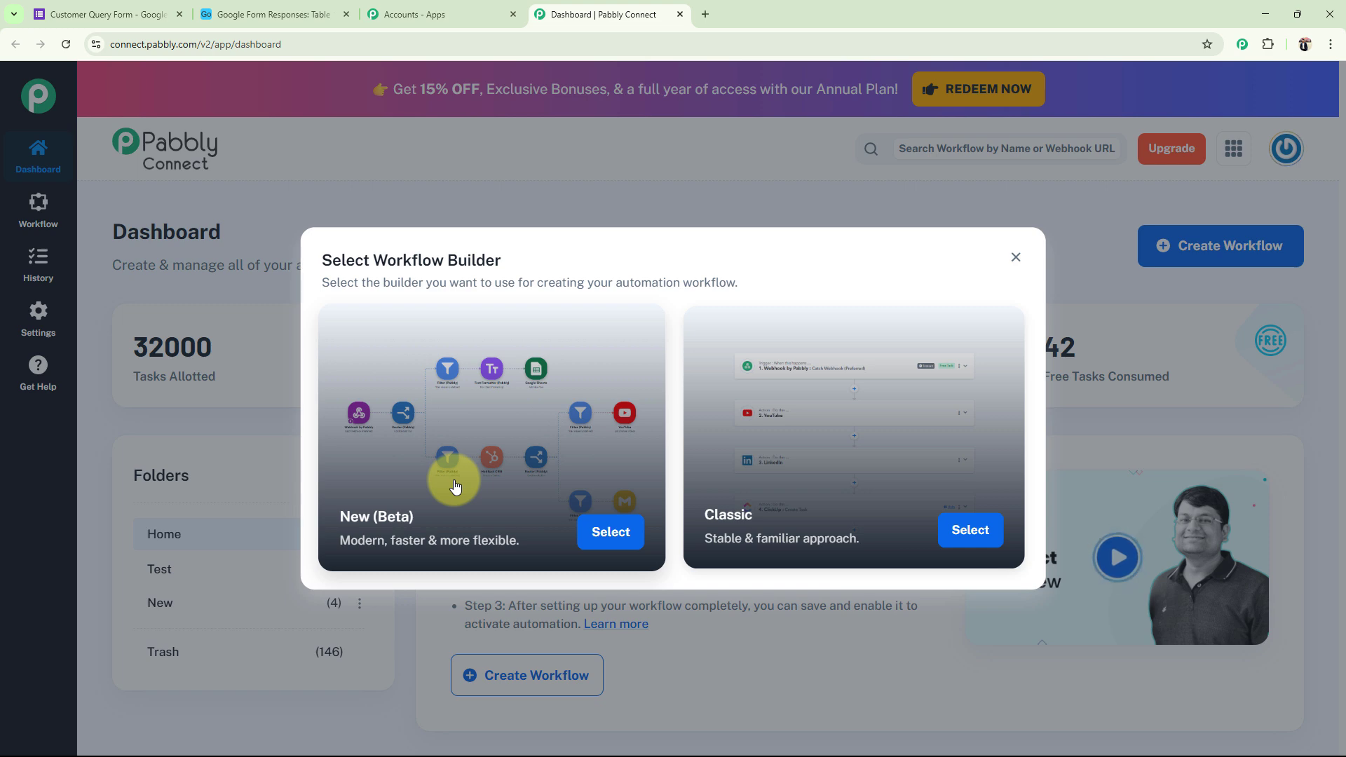
click(961, 535)
drag(557, 366, 429, 373)
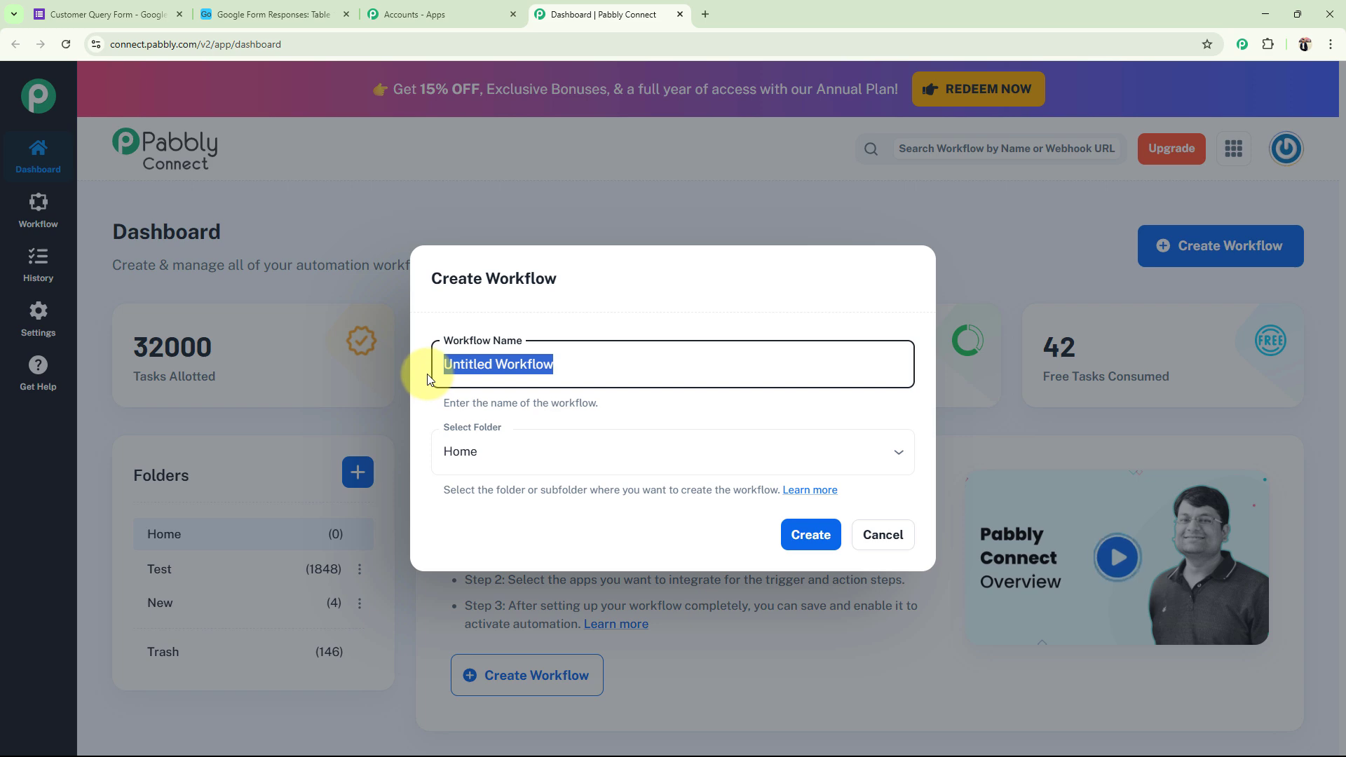
key(BackSpace)
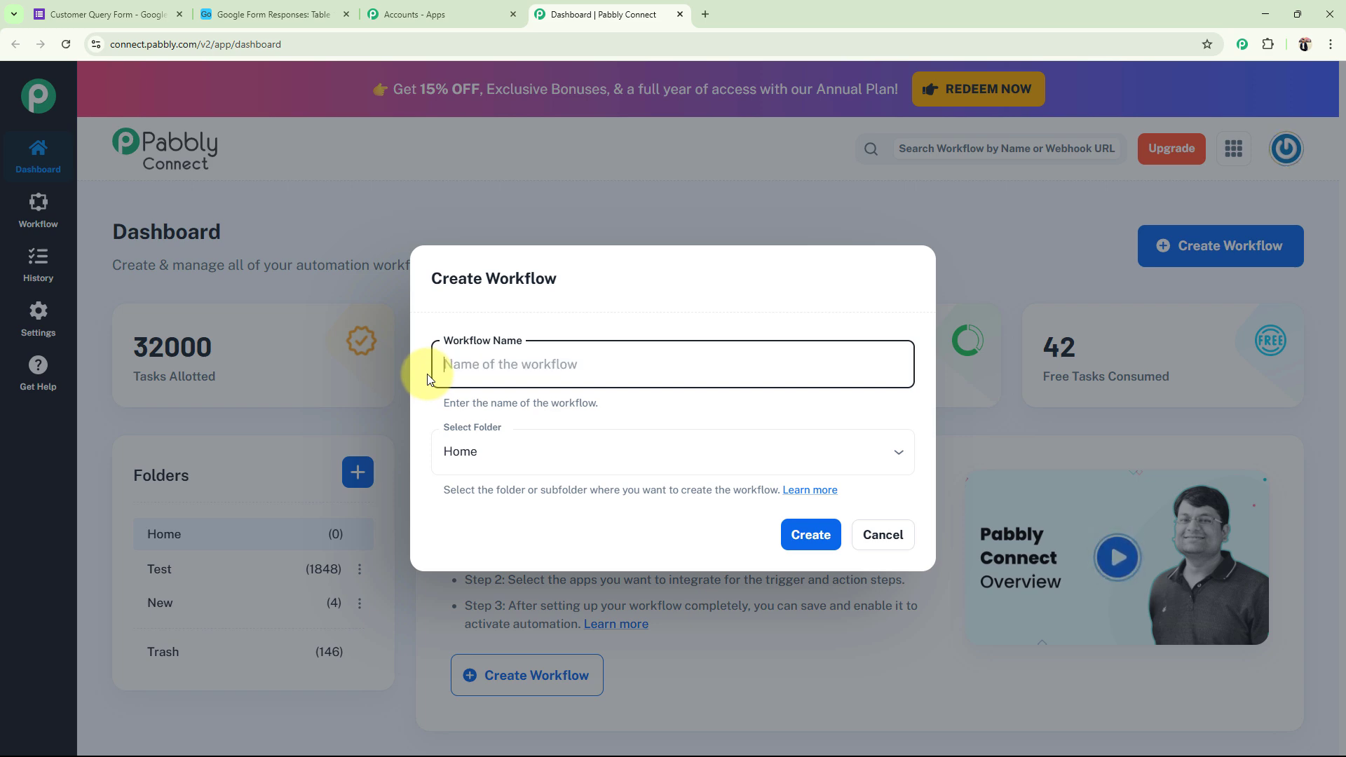
text(Automate Survey Response Logging from Google Forms to Airtable)
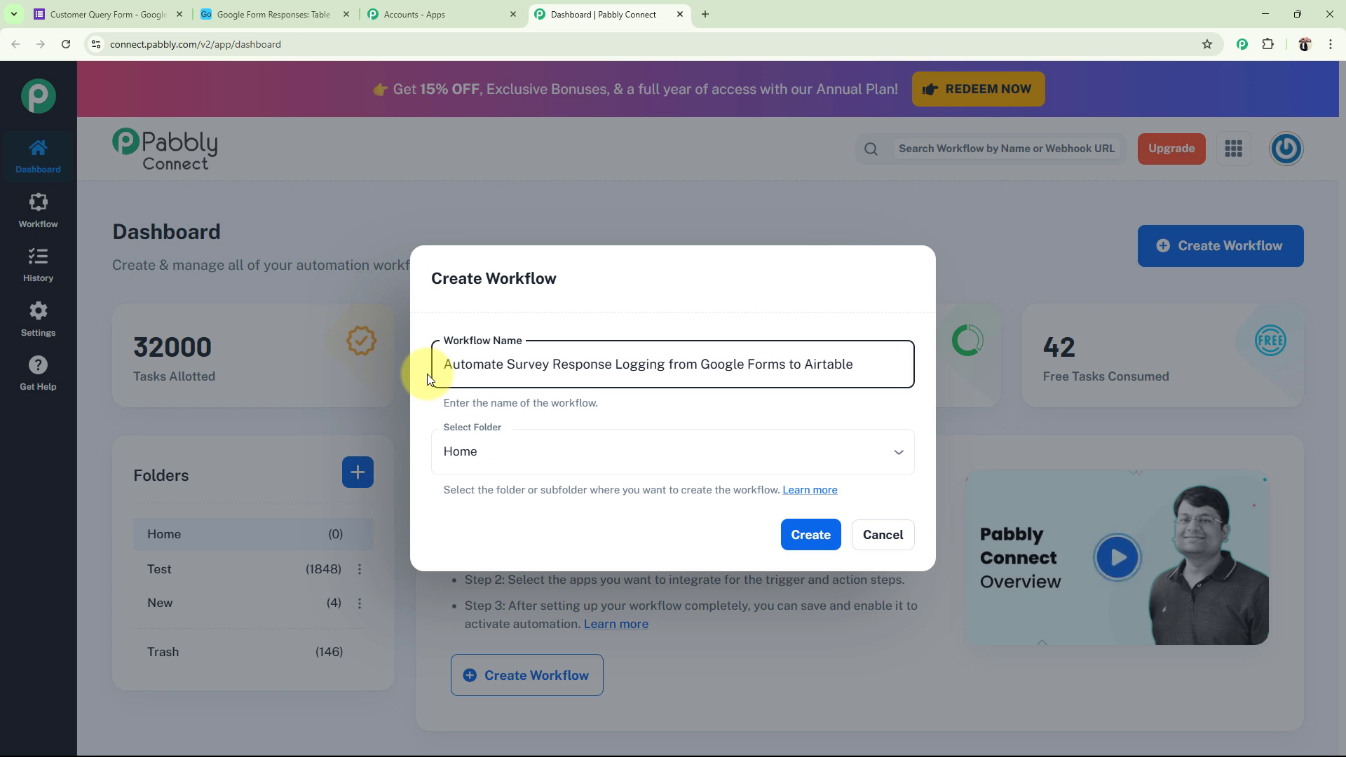
click(462, 451)
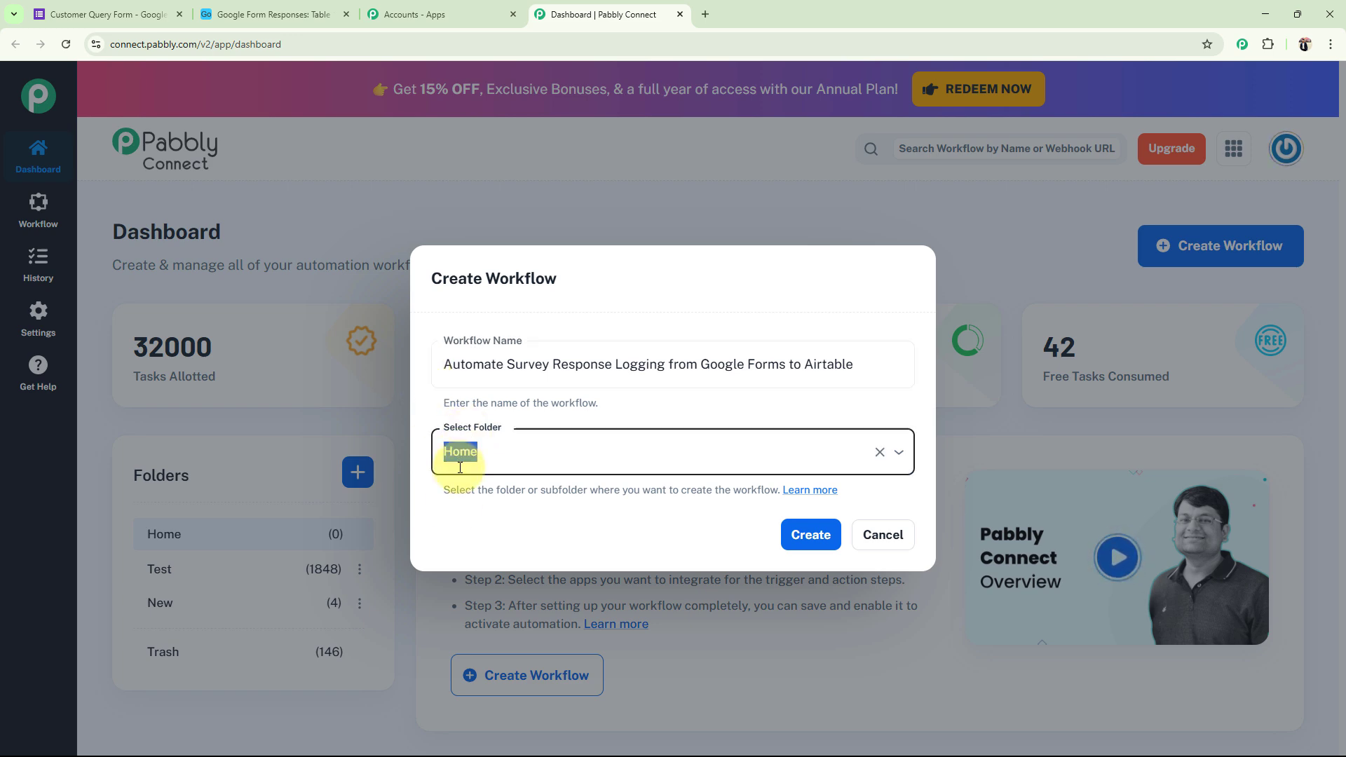
click(538, 448)
click(550, 432)
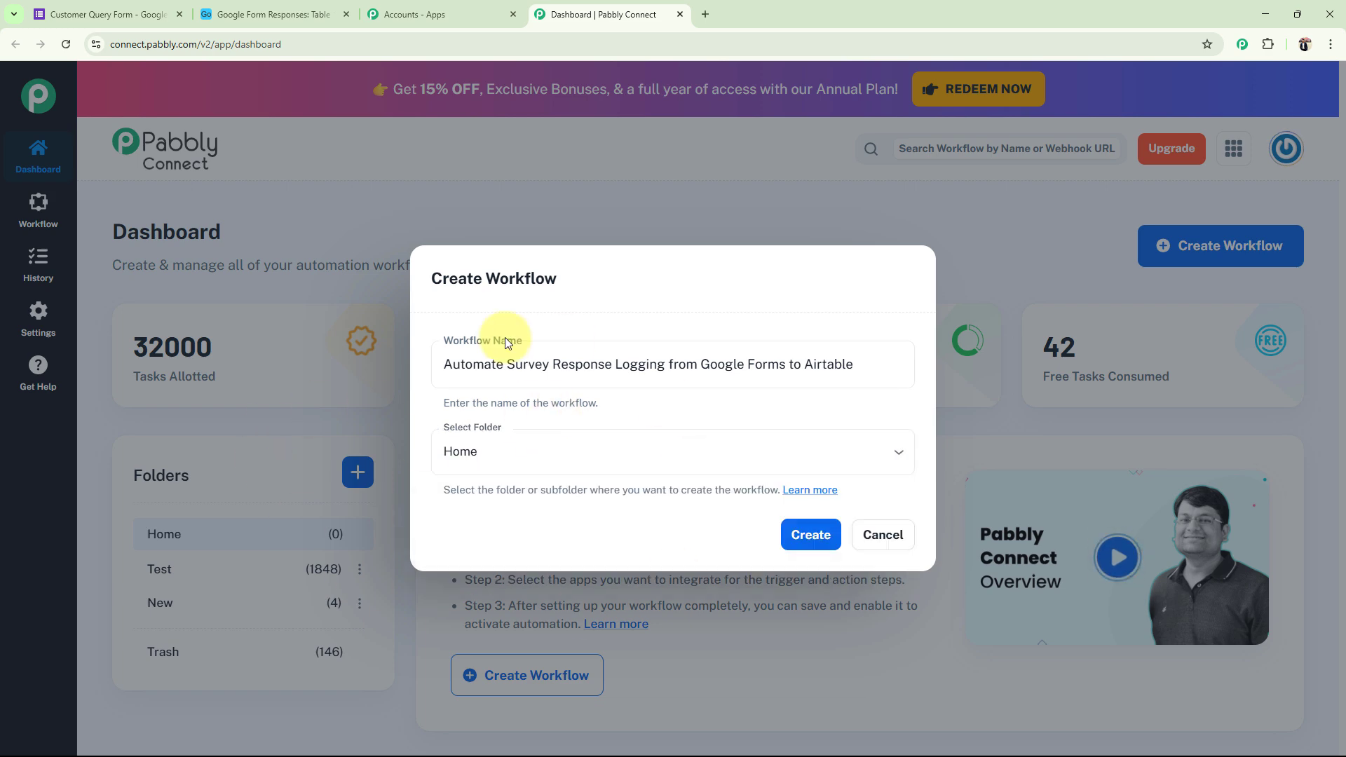
click(790, 546)
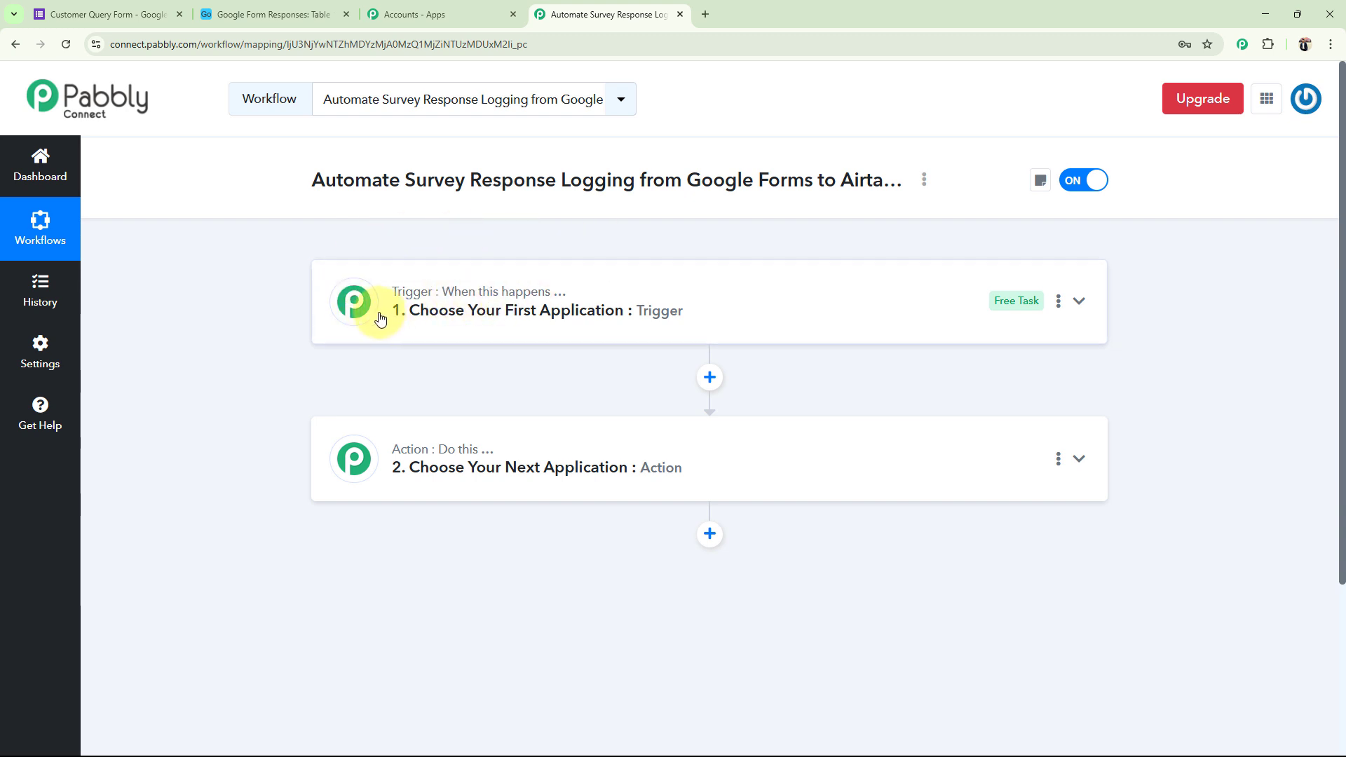
Open the Customer Feedback & Experience Survey in Google Forms and review all its questions
mouse_move(447, 453)
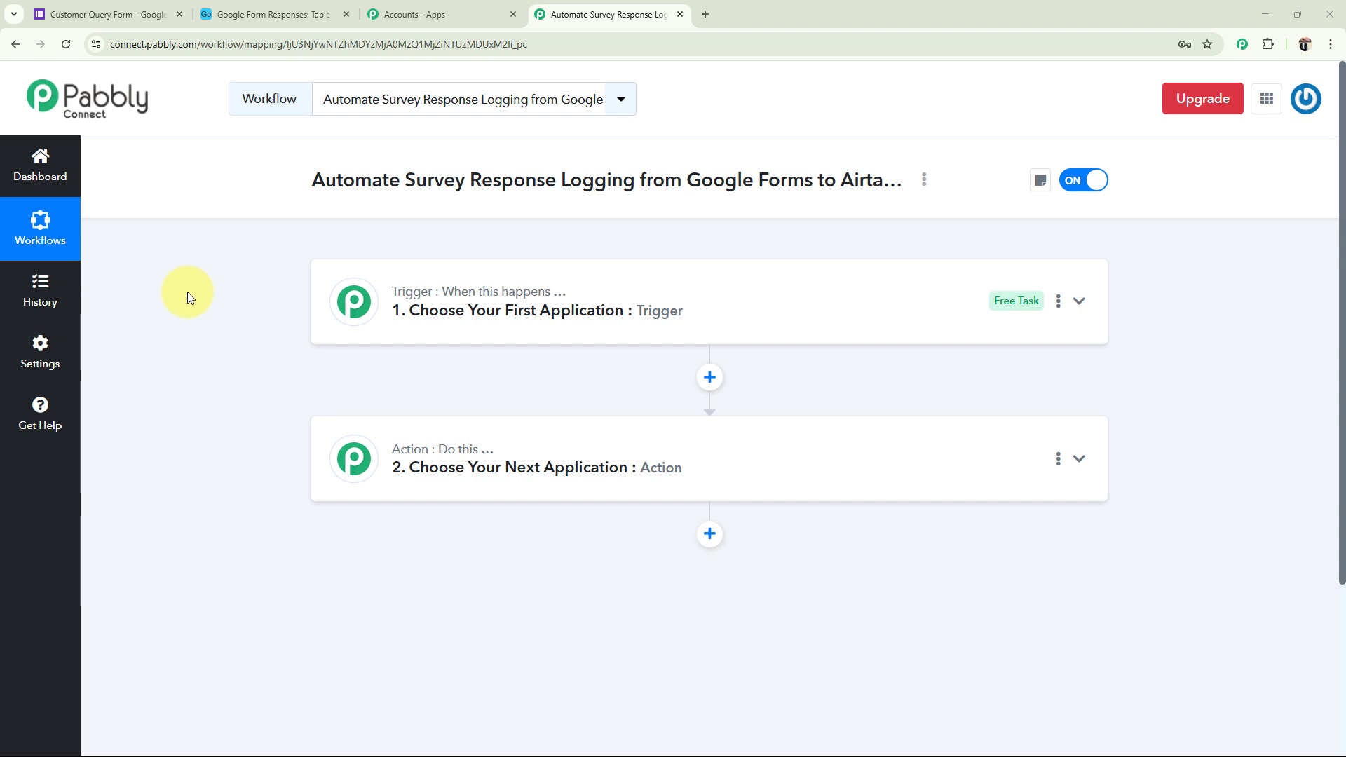
click(105, 14)
click(14, 44)
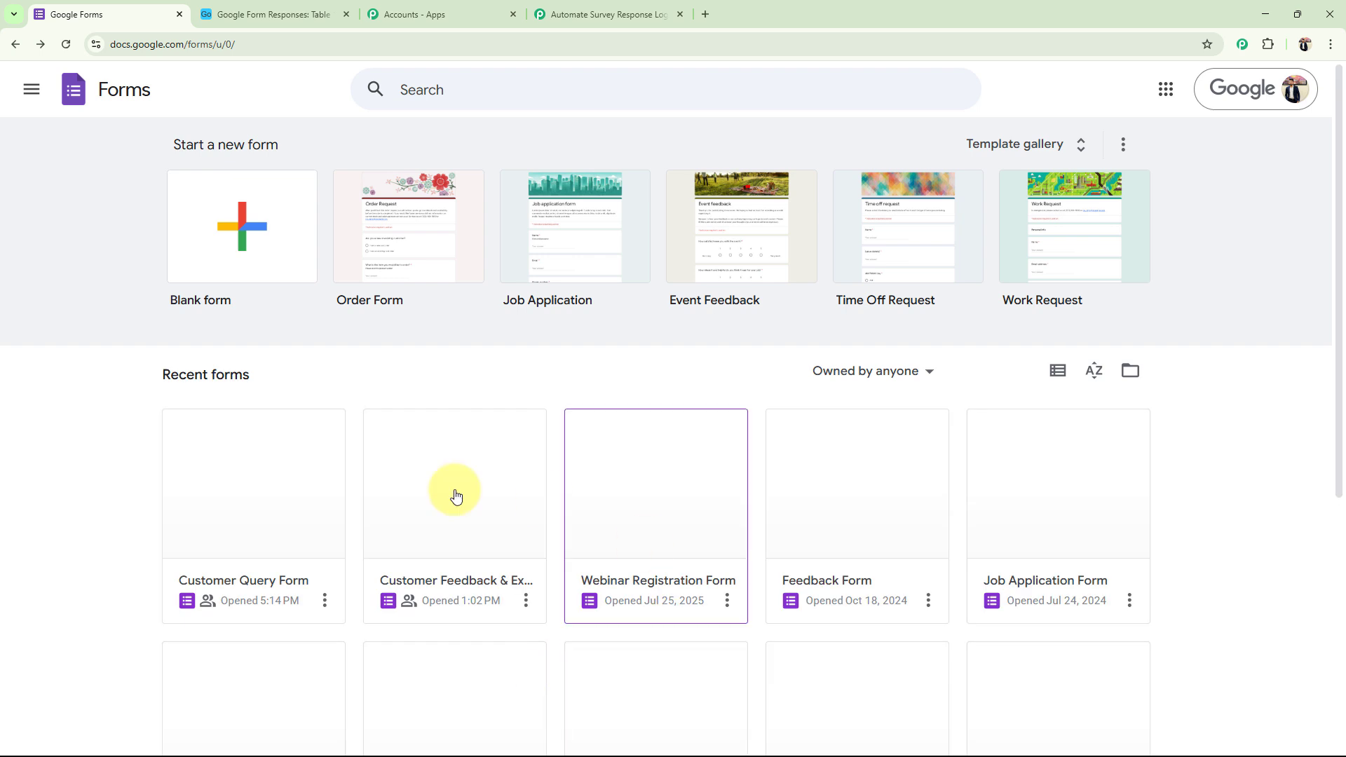
click(417, 601)
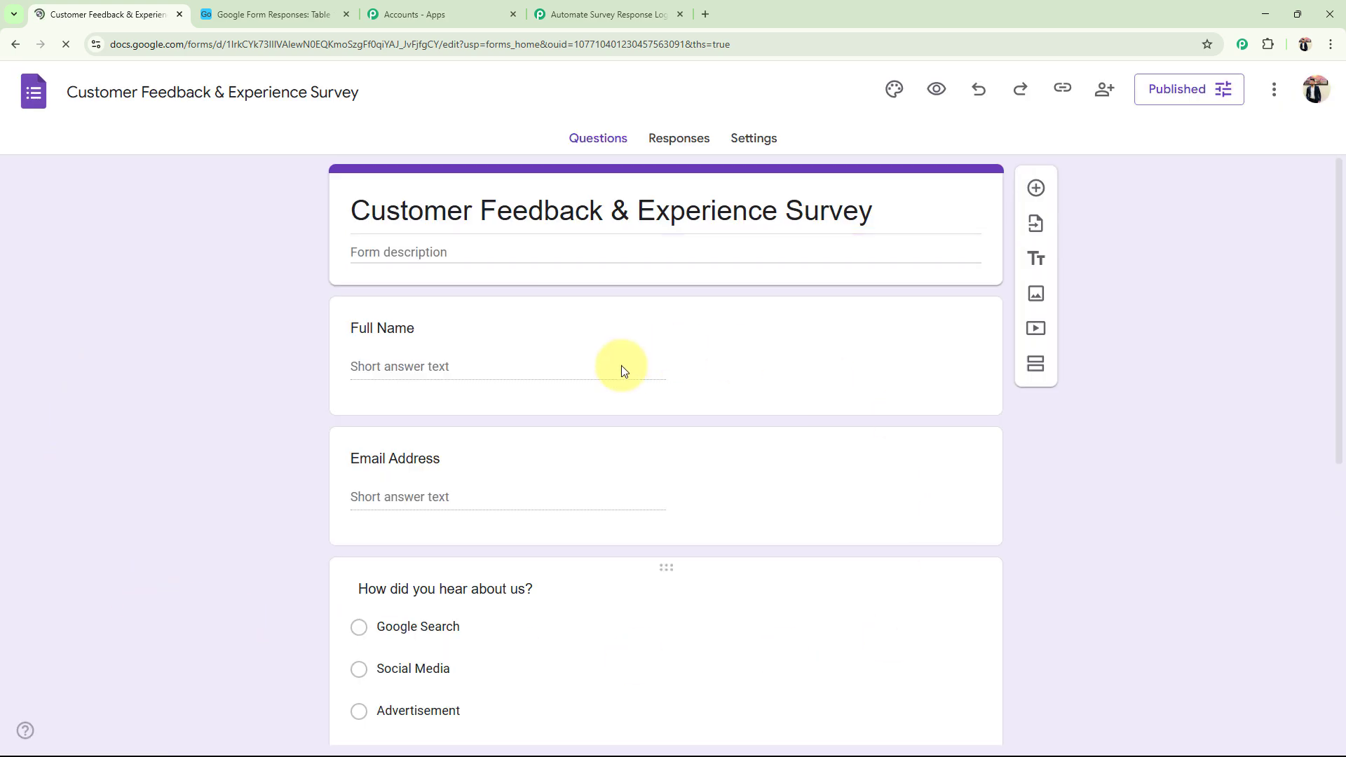
click(610, 402)
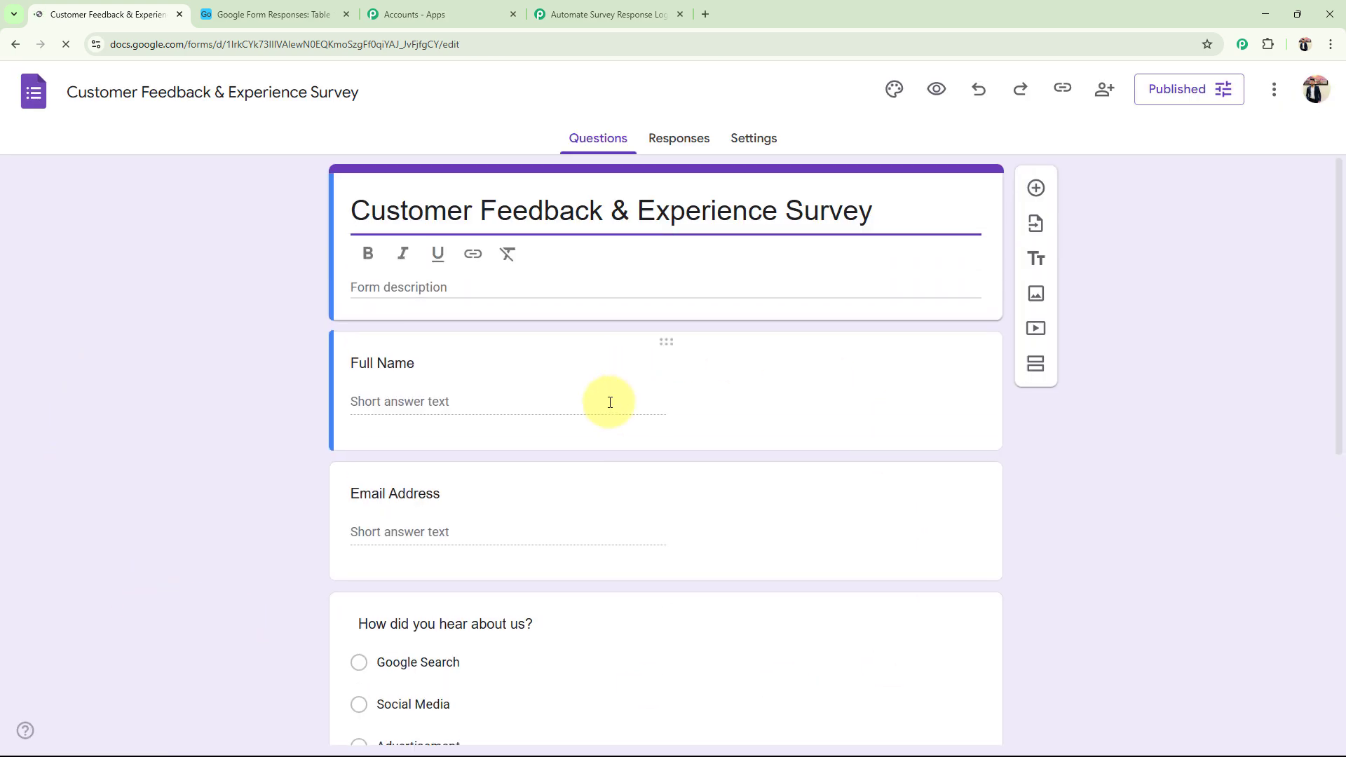
scroll(609, 402, down, 8)
scroll(580, 481, up, 8)
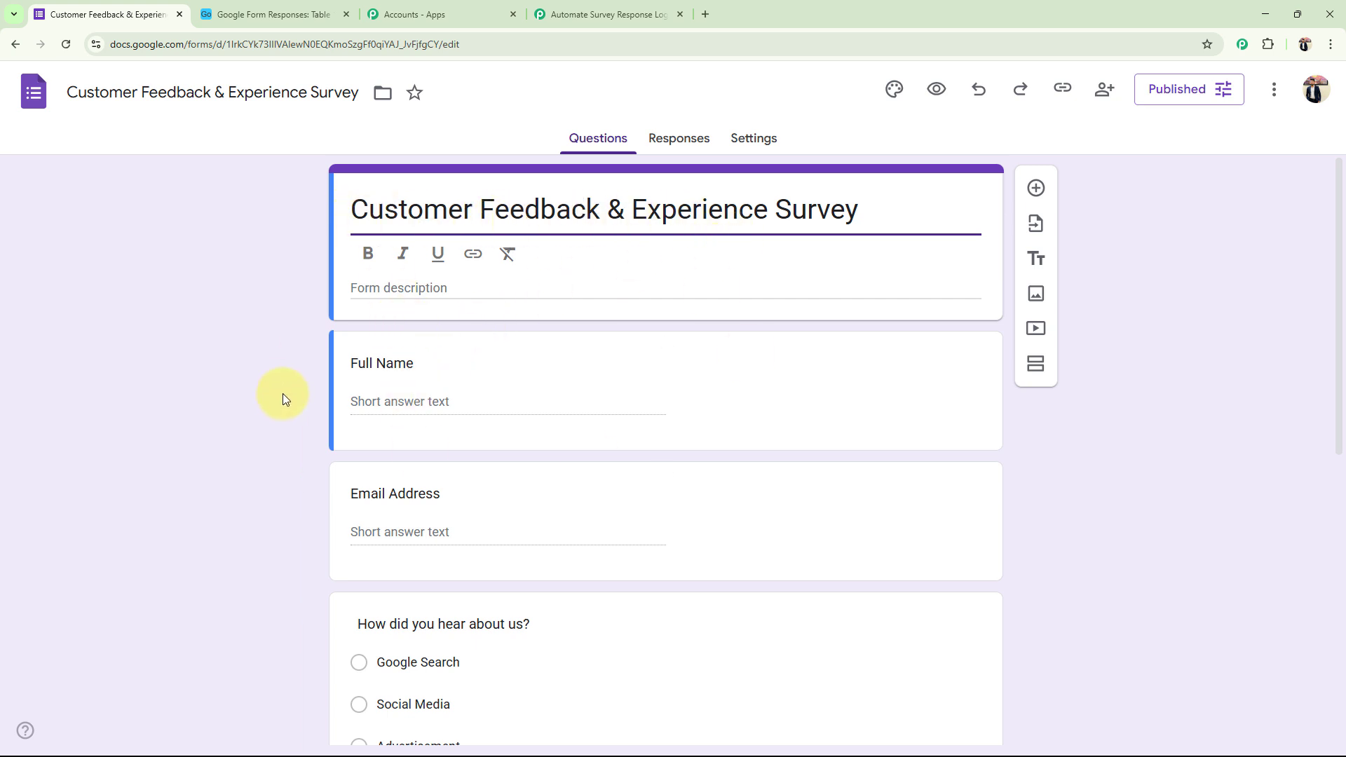
scroll(307, 410, down, 8)
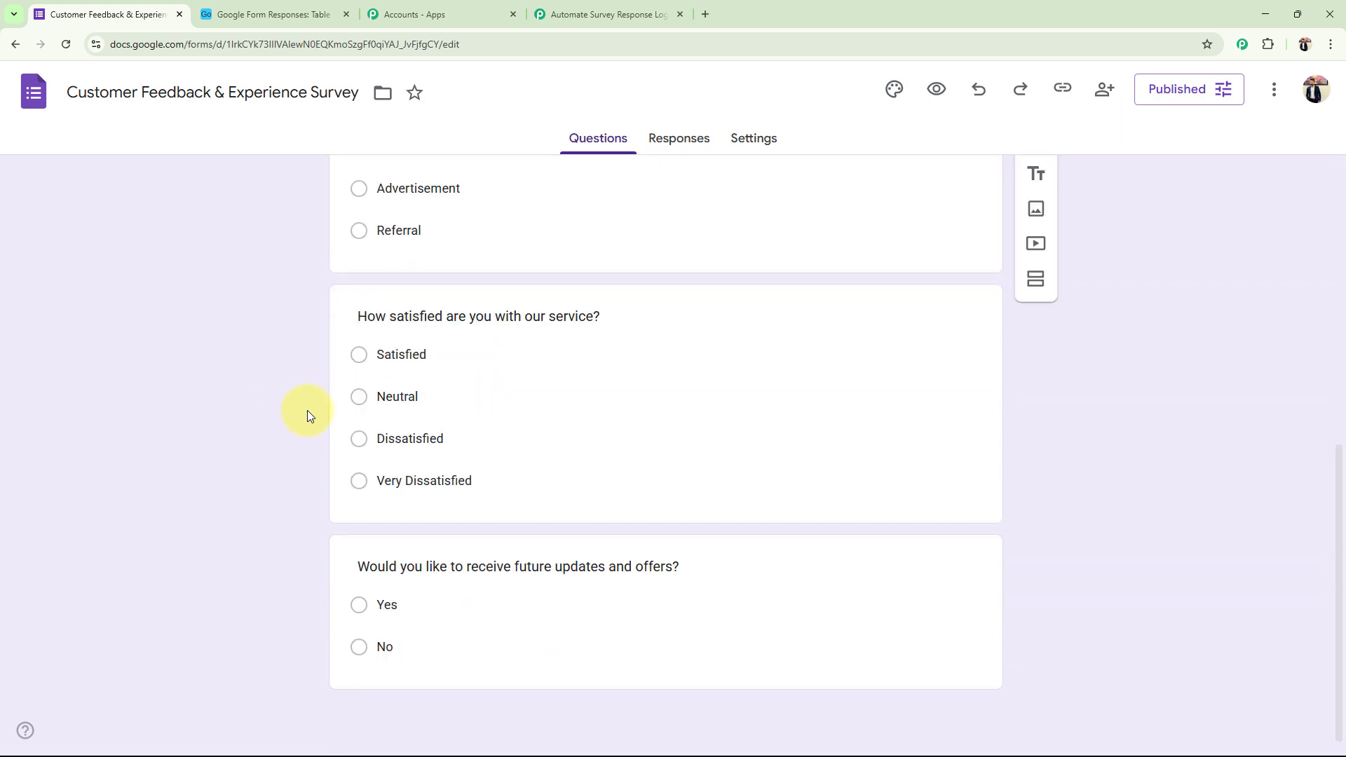
scroll(309, 411, up, 8)
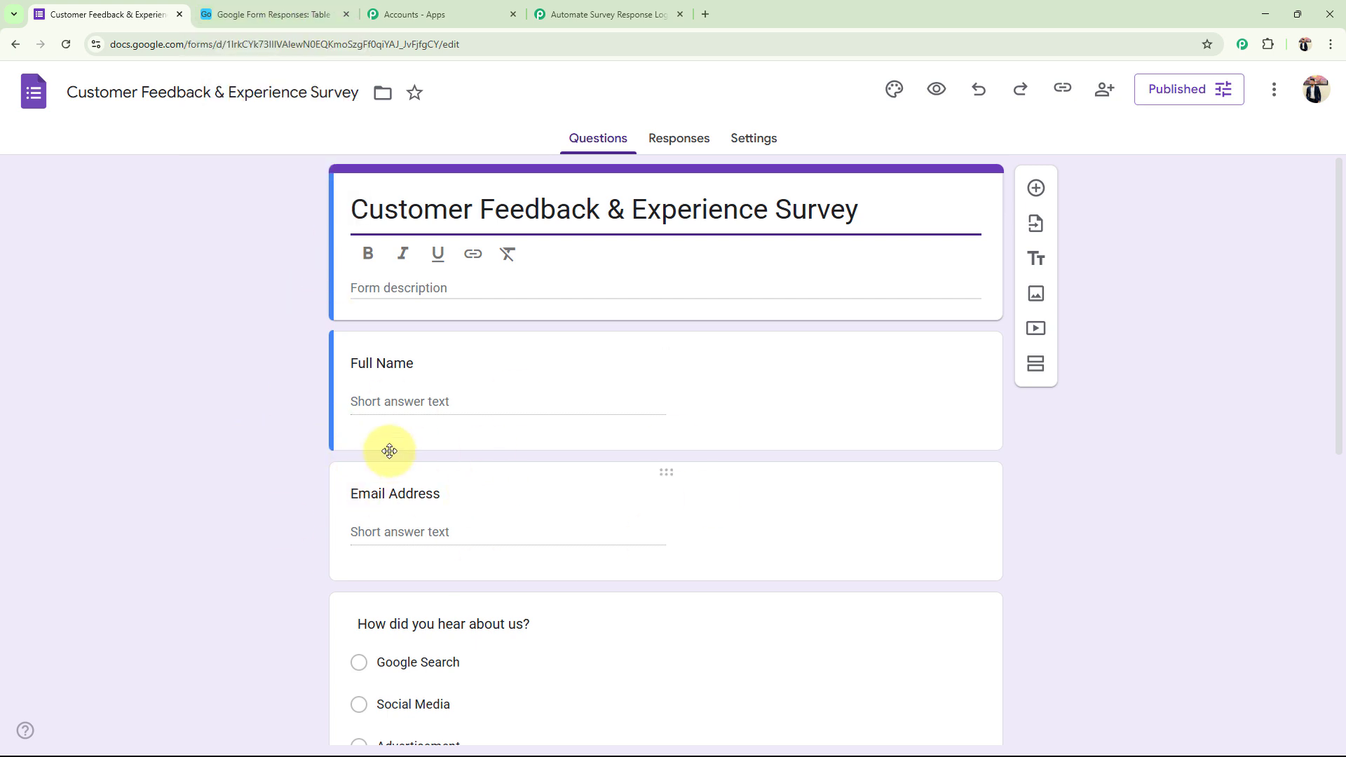
Back in the Pabbly Connect workflow, set the trigger to Google Forms with the event New Response Received and collapse it
click(630, 16)
click(443, 309)
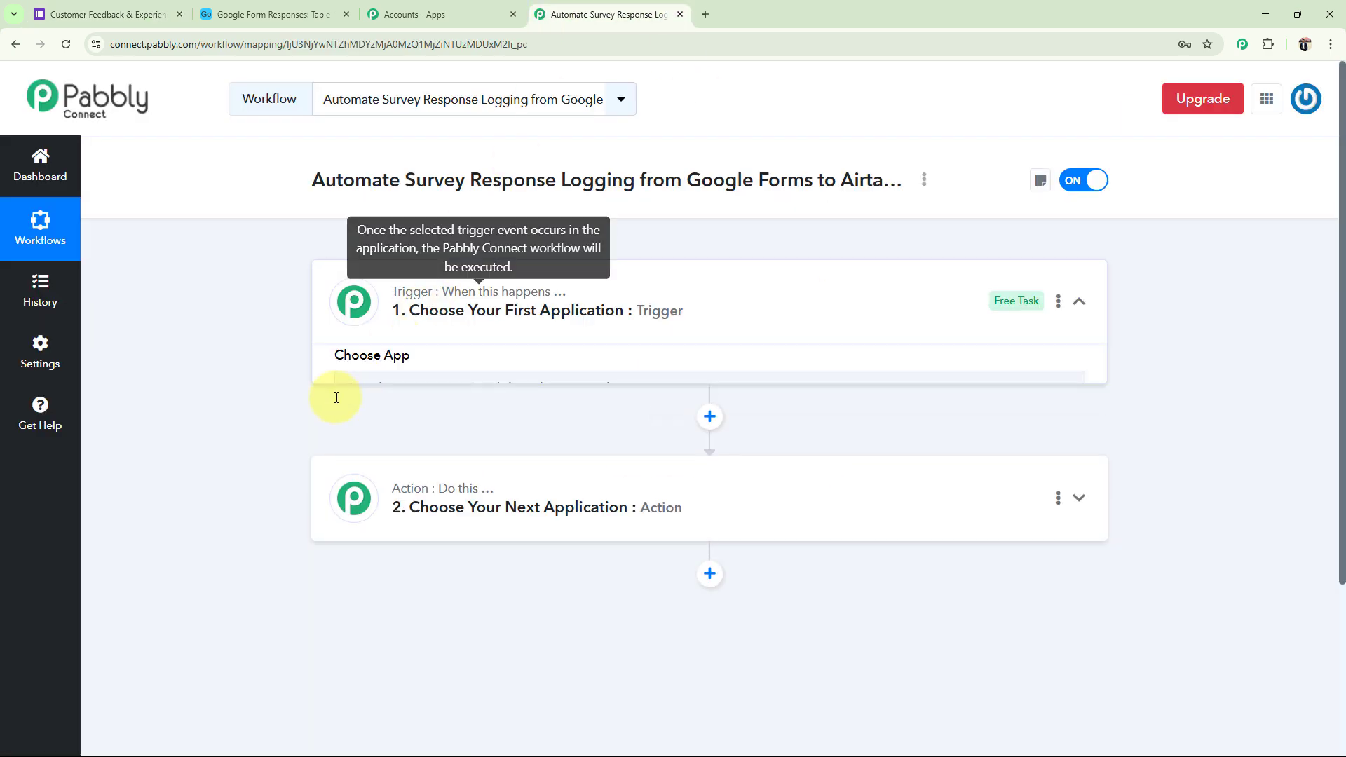
click(389, 418)
text(G)
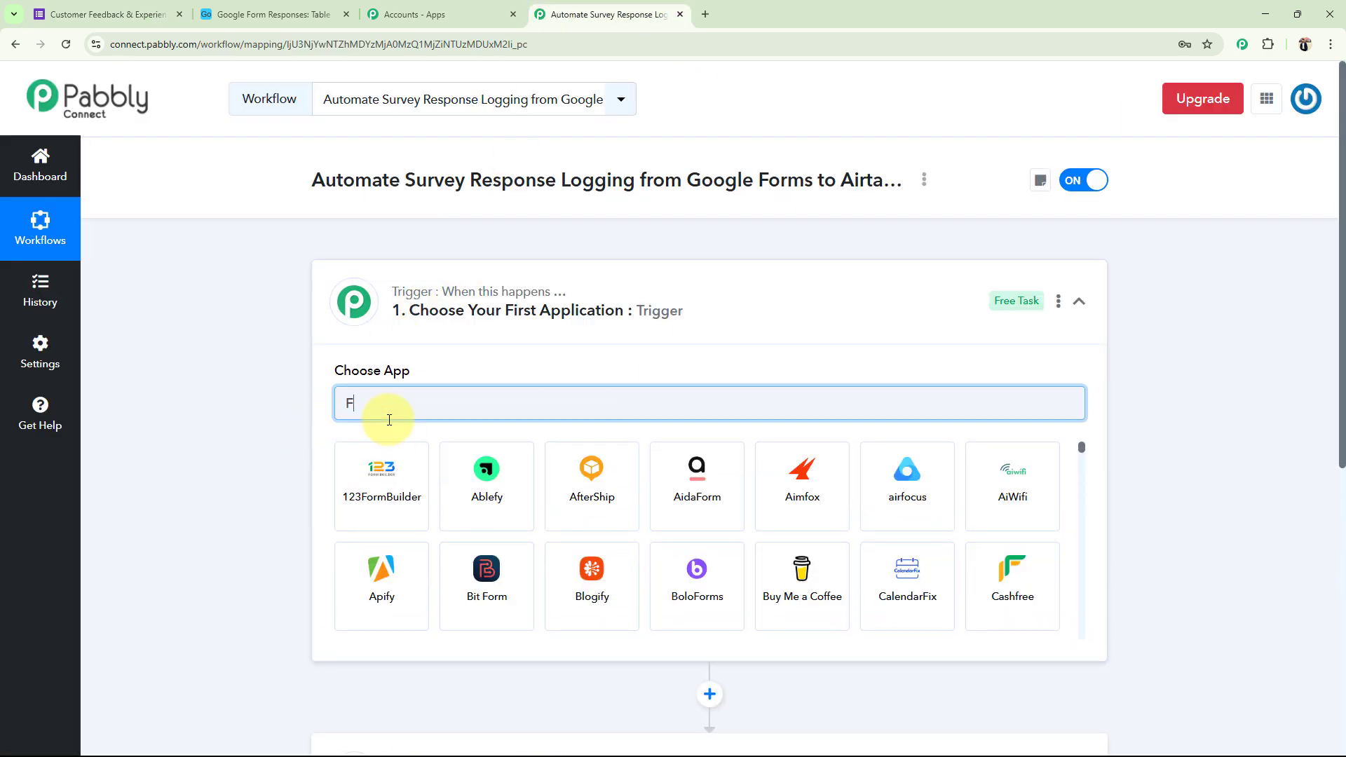
text(oogle)
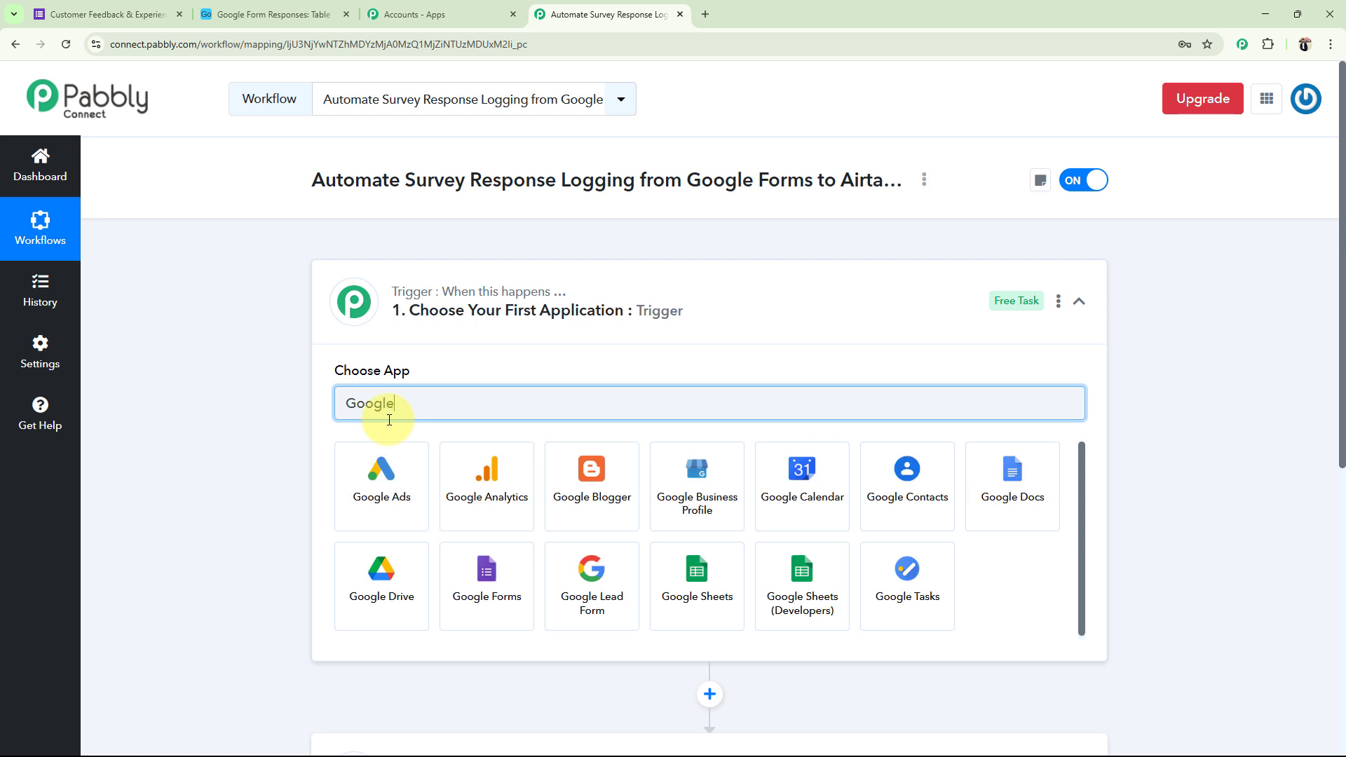
click(477, 584)
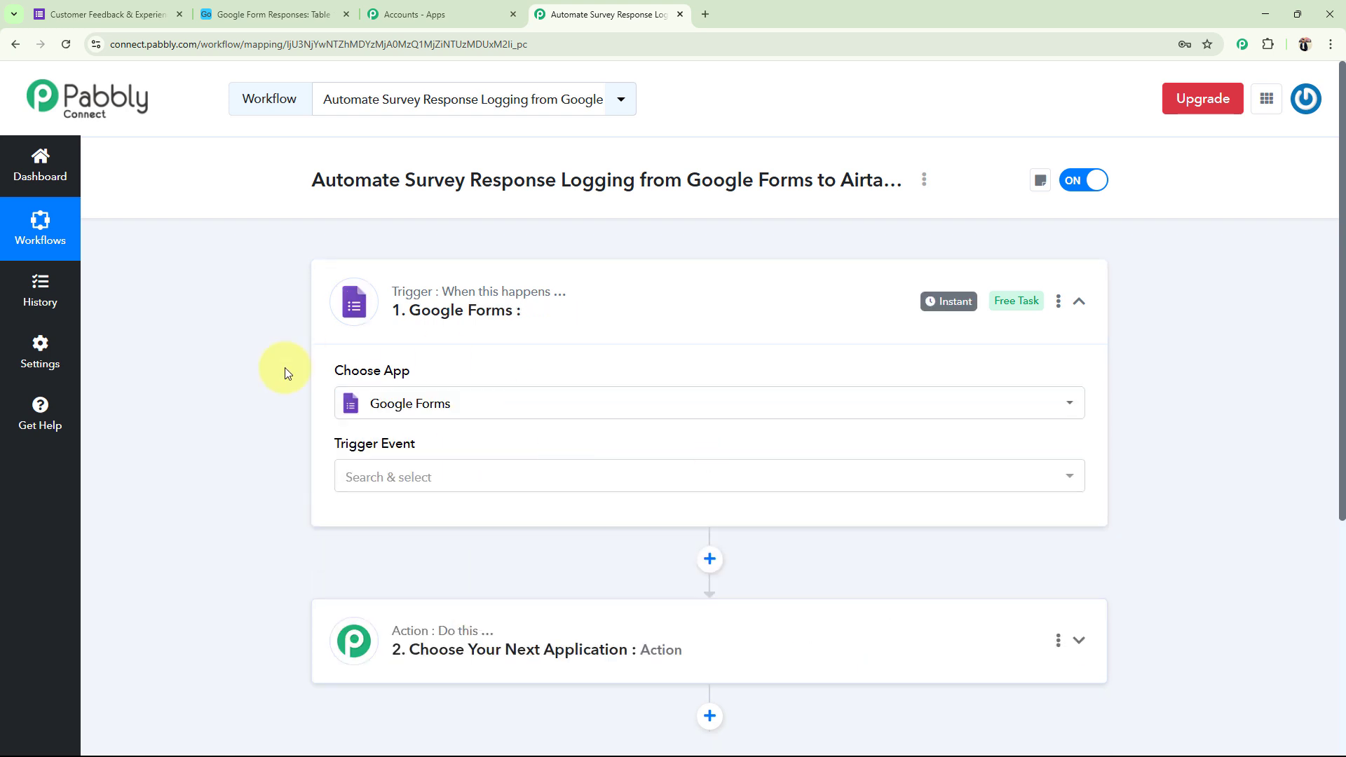
click(406, 482)
click(392, 559)
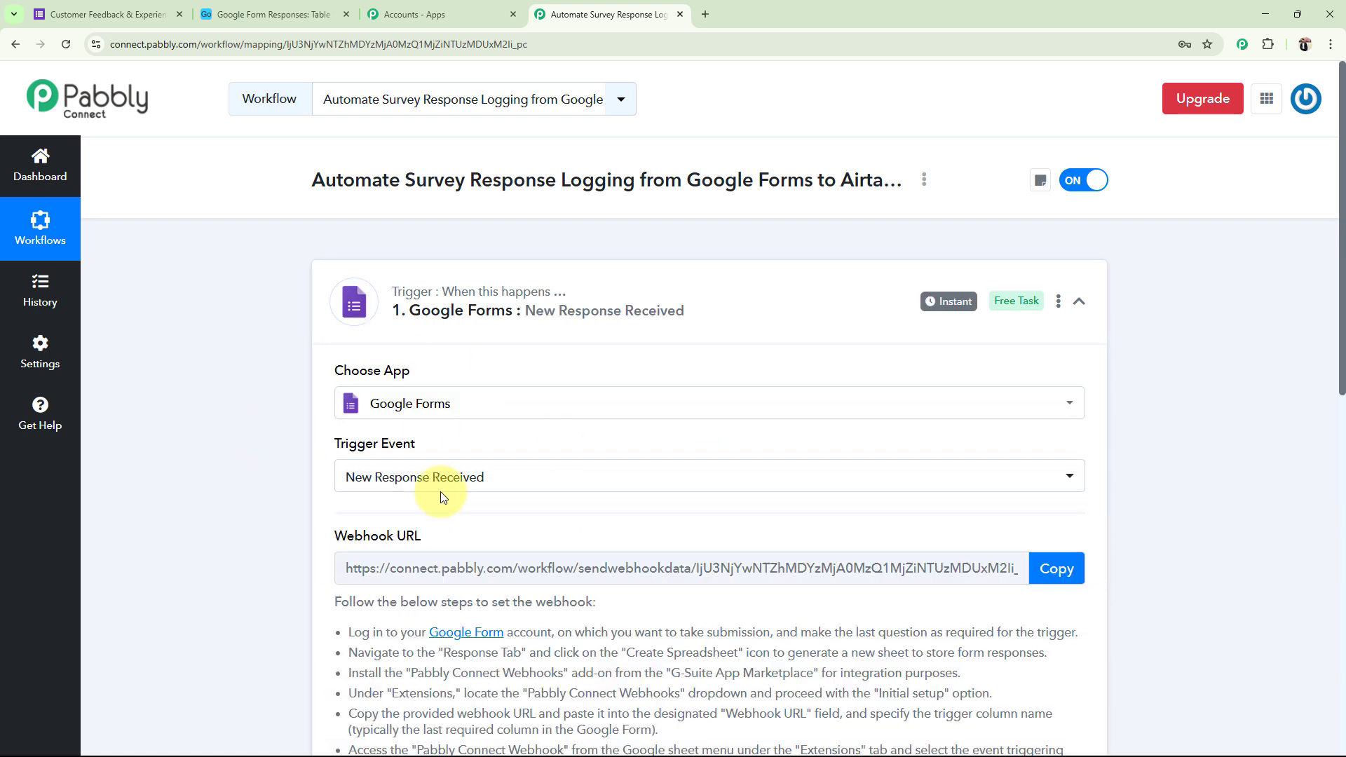
click(498, 319)
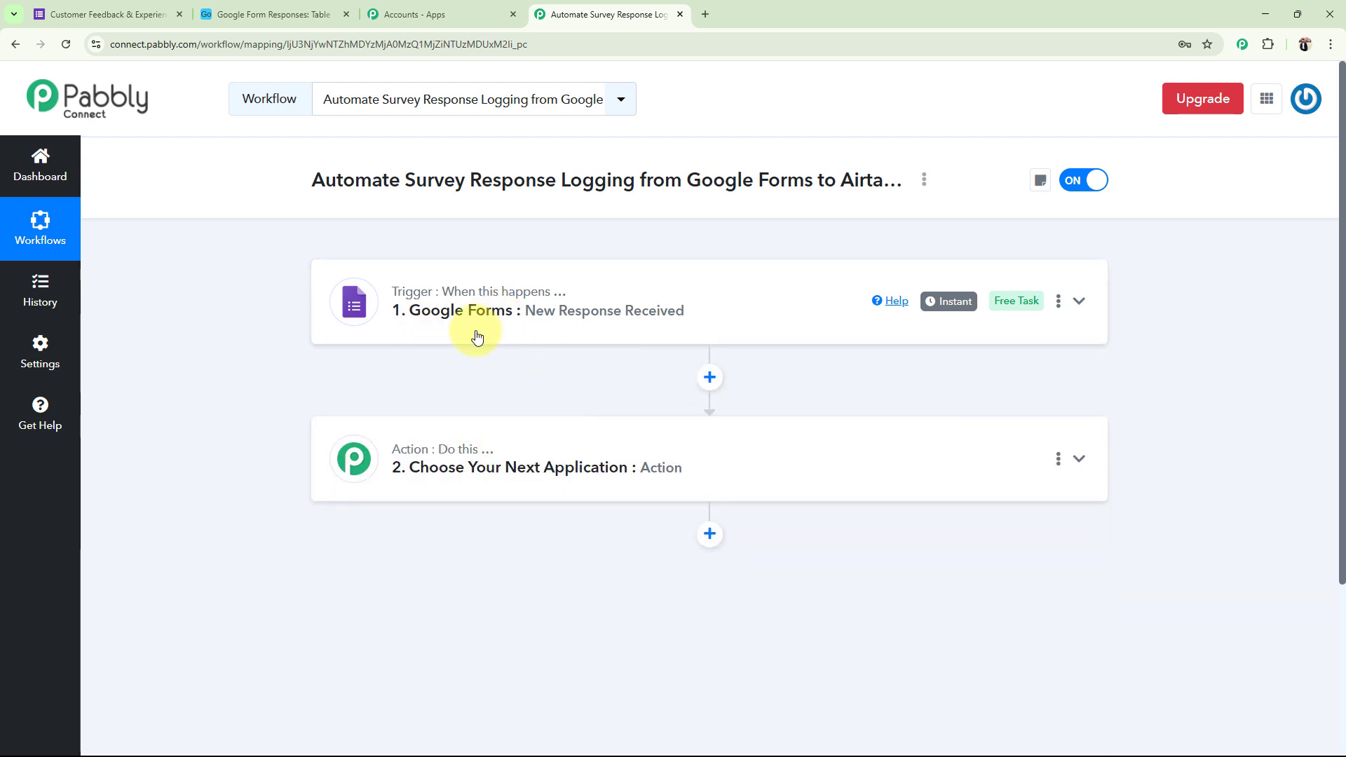
Choose Airtable as the application for the workflow's action step
click(424, 489)
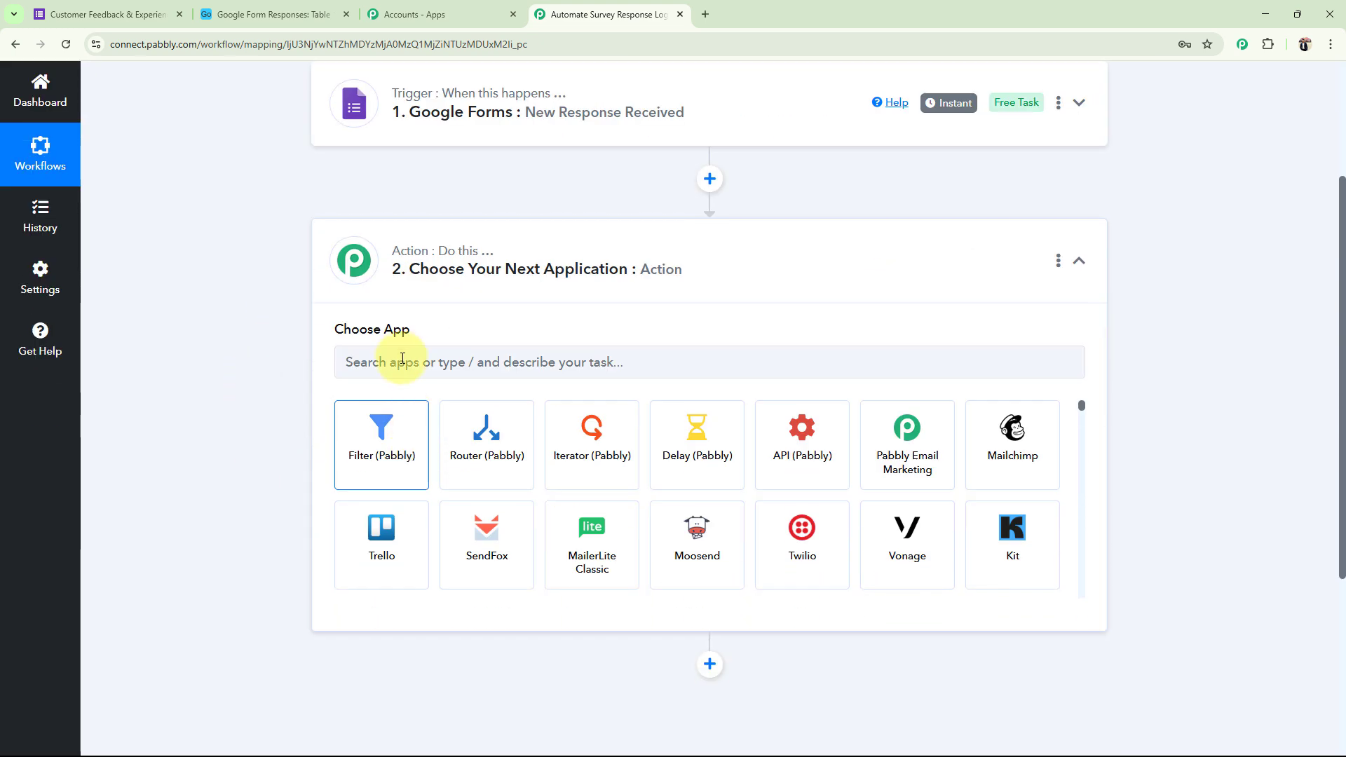
click(391, 355)
text(Airt)
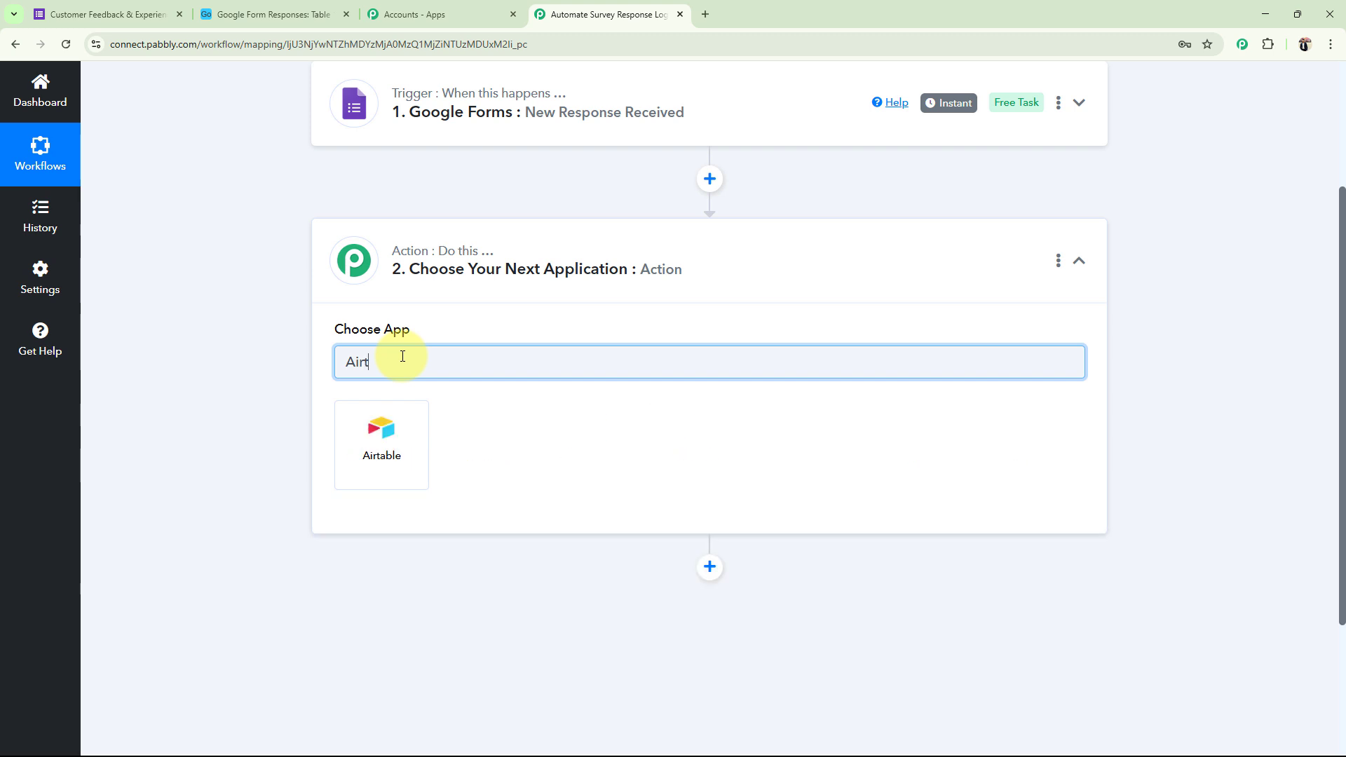
click(424, 480)
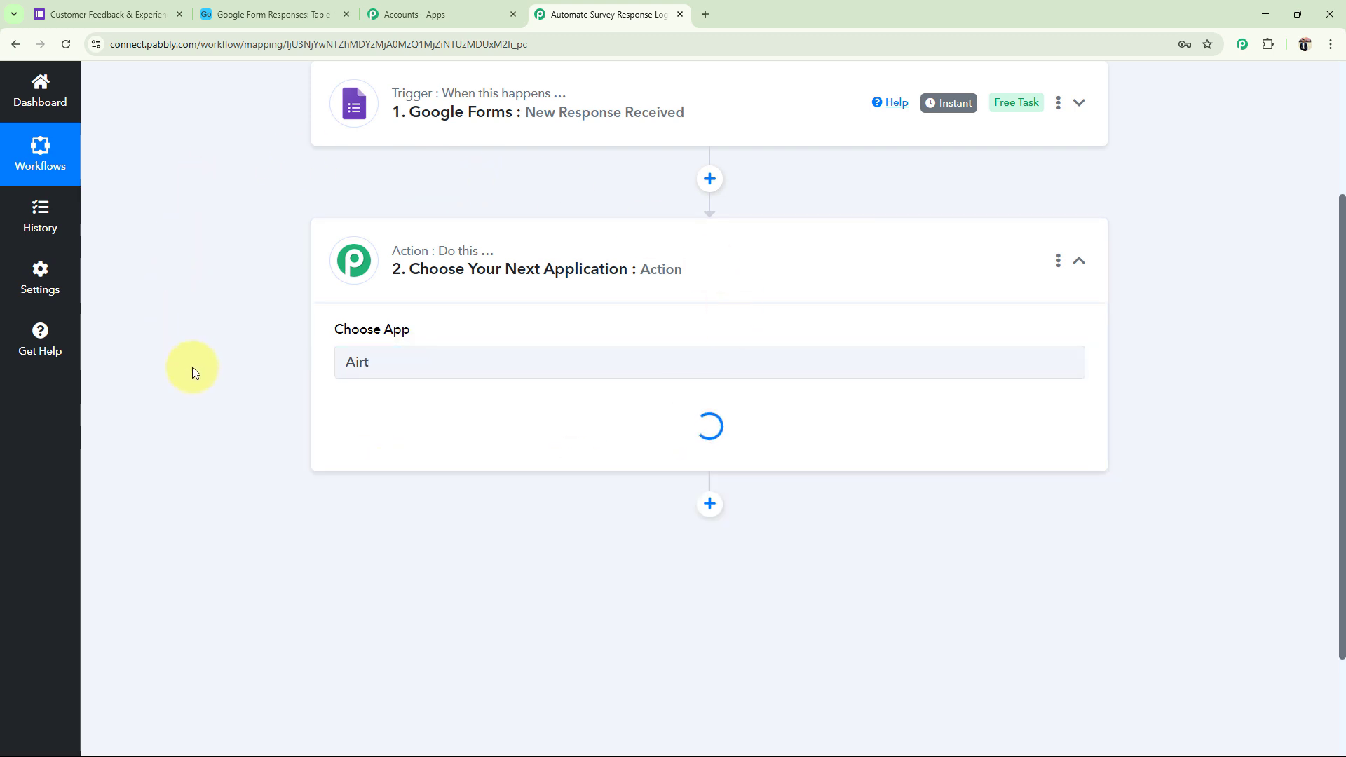
Set the Airtable action event to Create Record and collapse the action step
click(370, 443)
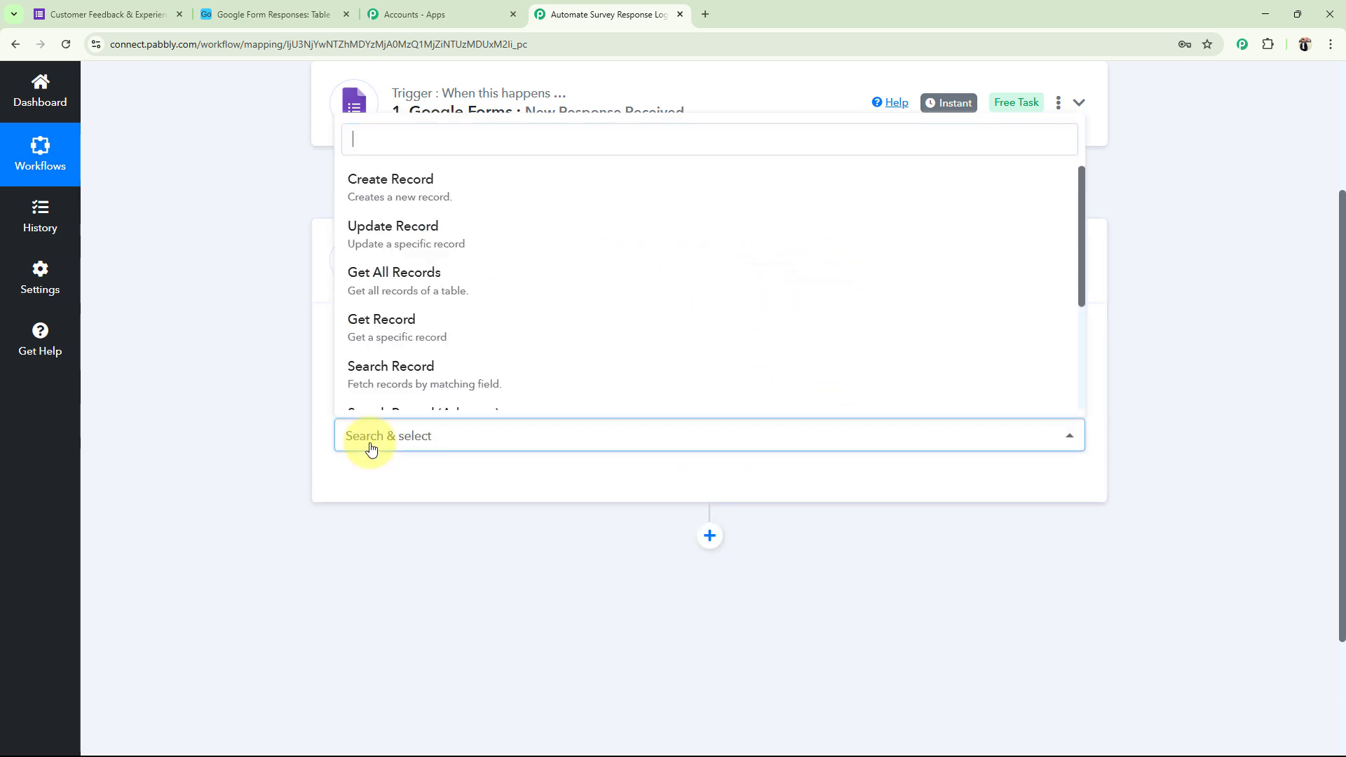
click(391, 195)
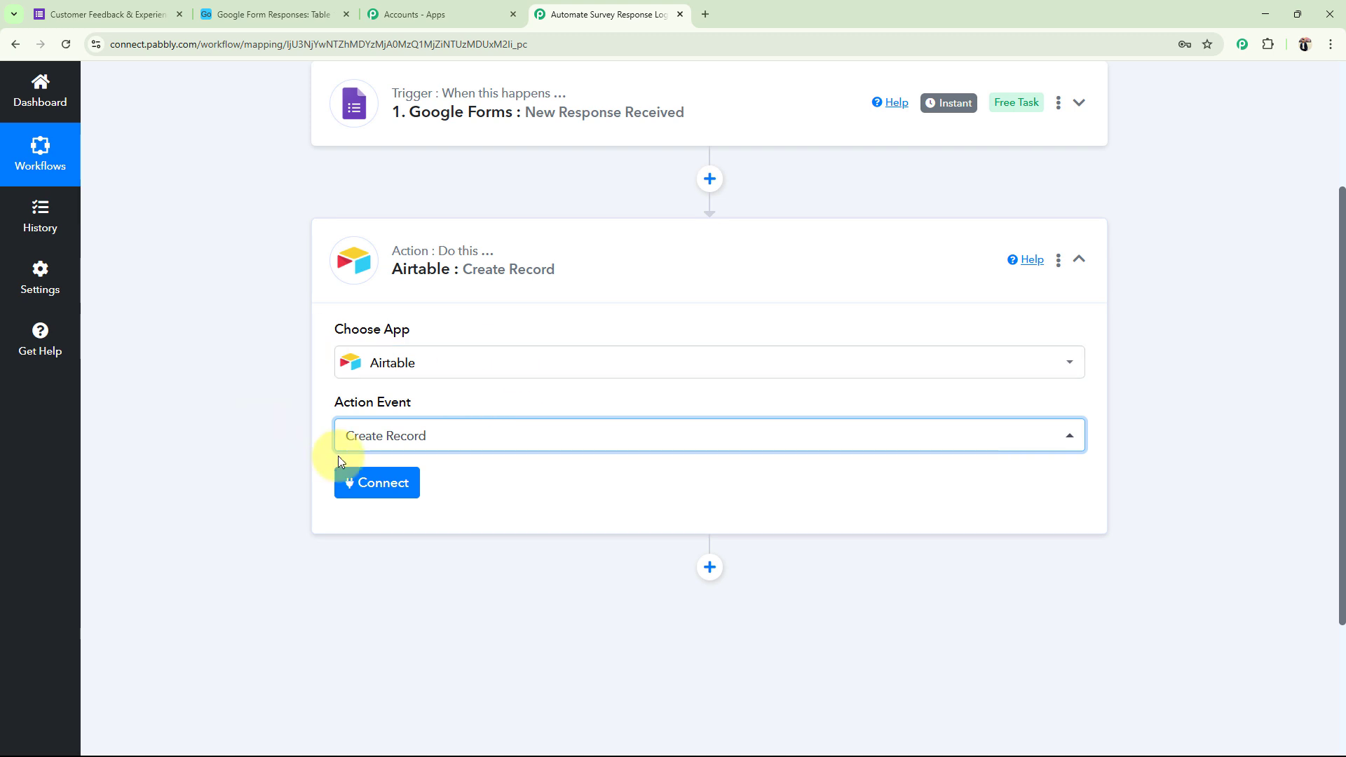
click(515, 283)
scroll(232, 472, up, 3)
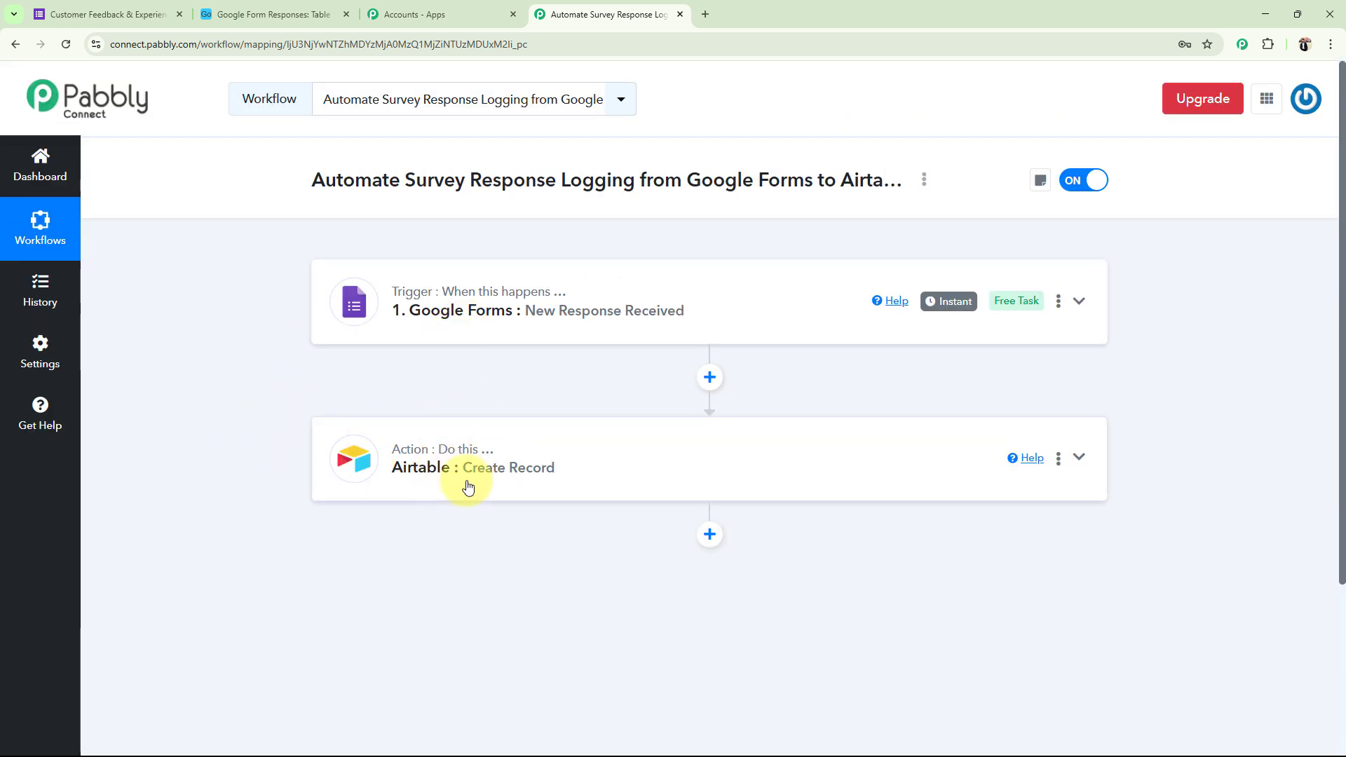
Expand the Google Forms trigger and examine its webhook URL and setup instructions, checking them against the survey form
click(464, 301)
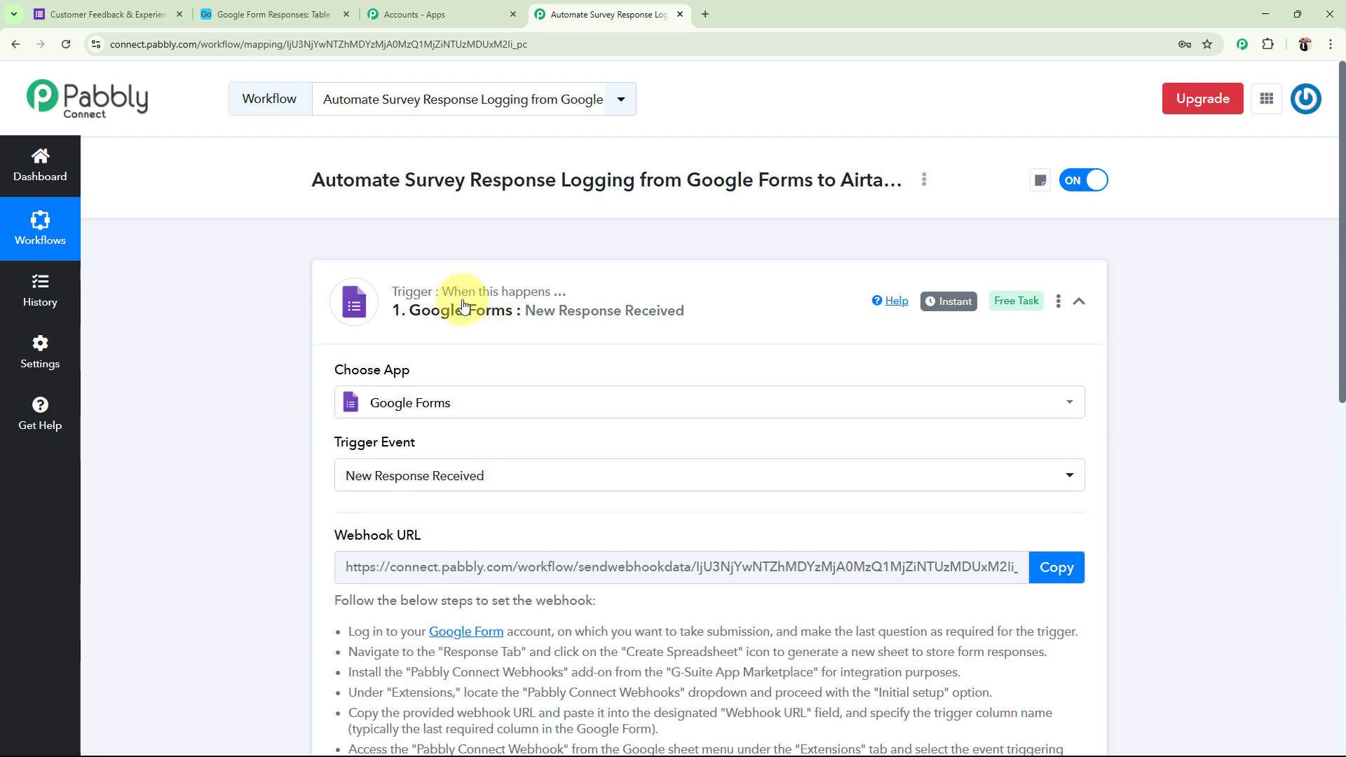
scroll(280, 448, down, 5)
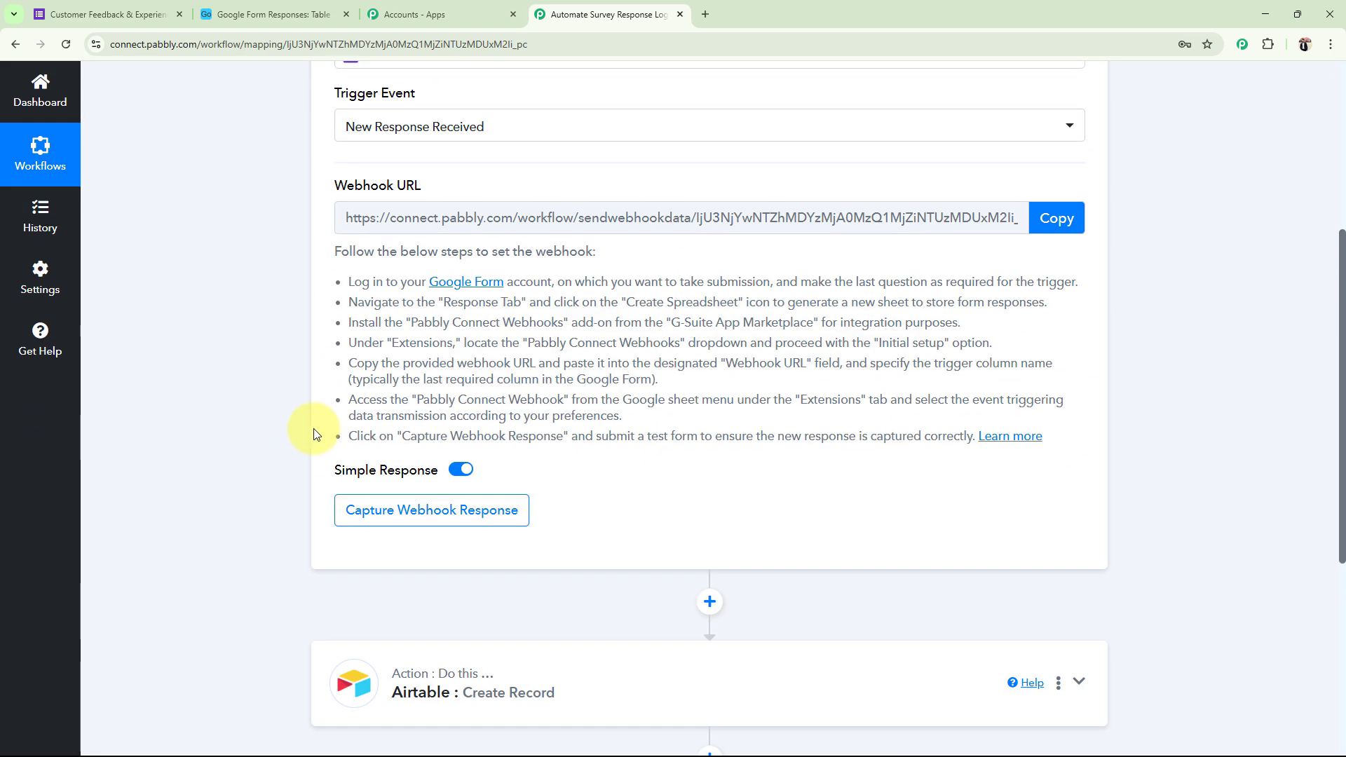
scroll(231, 151, up, 3)
click(119, 15)
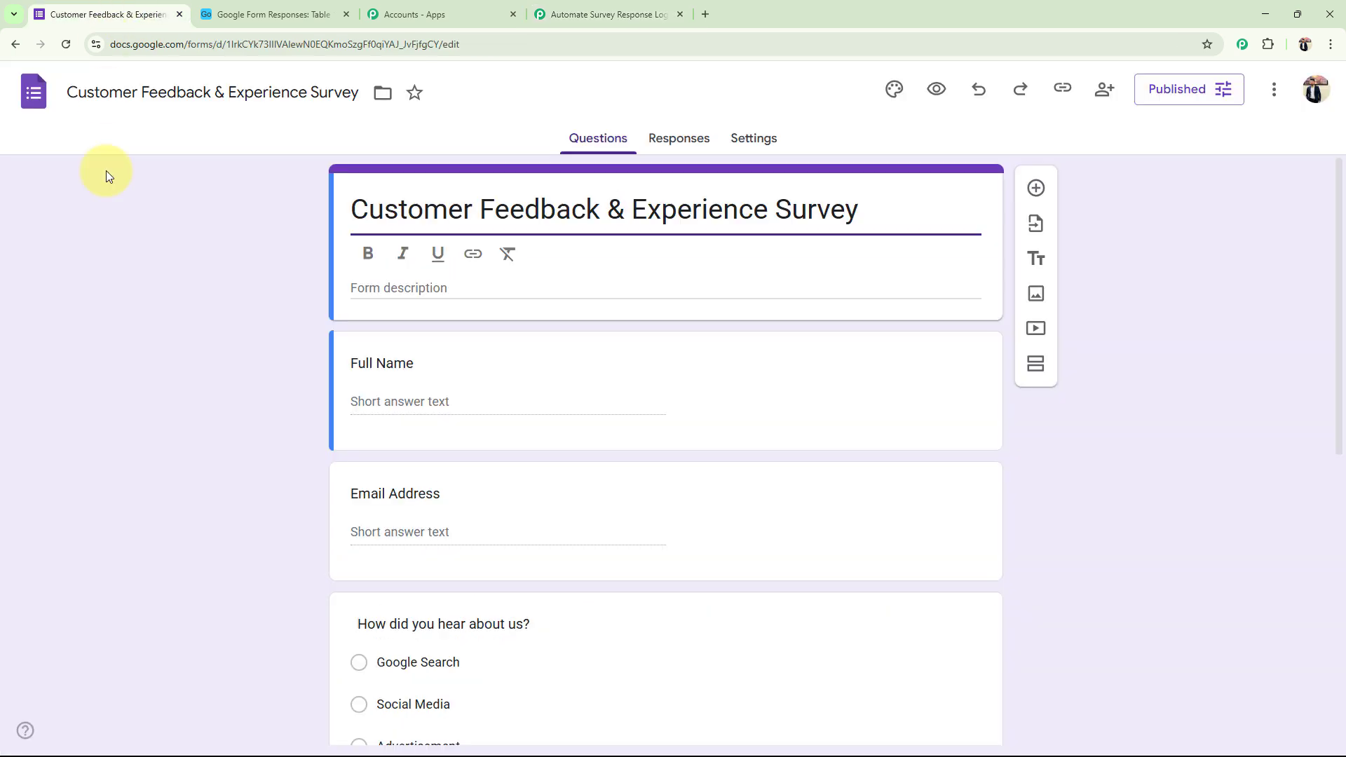
click(602, 15)
scroll(480, 345, down, 4)
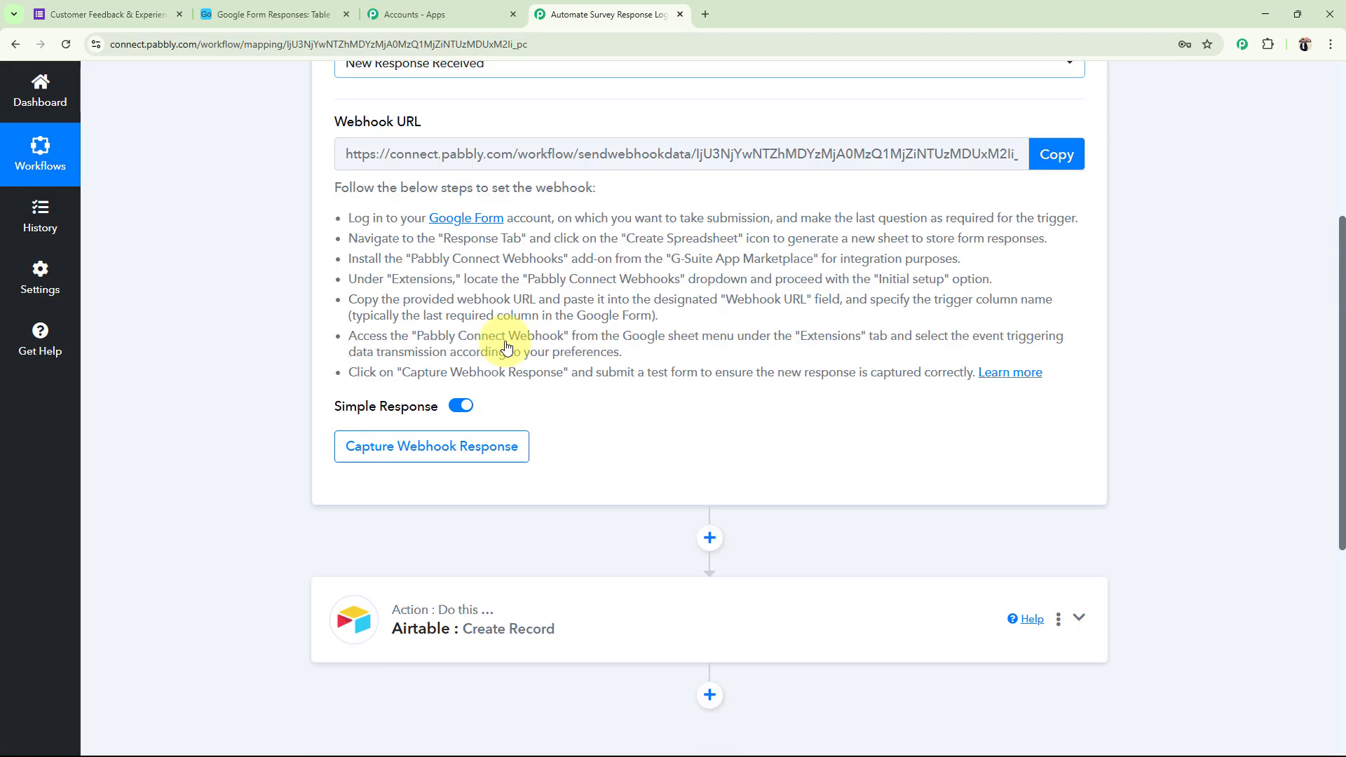
scroll(321, 420, up, 6)
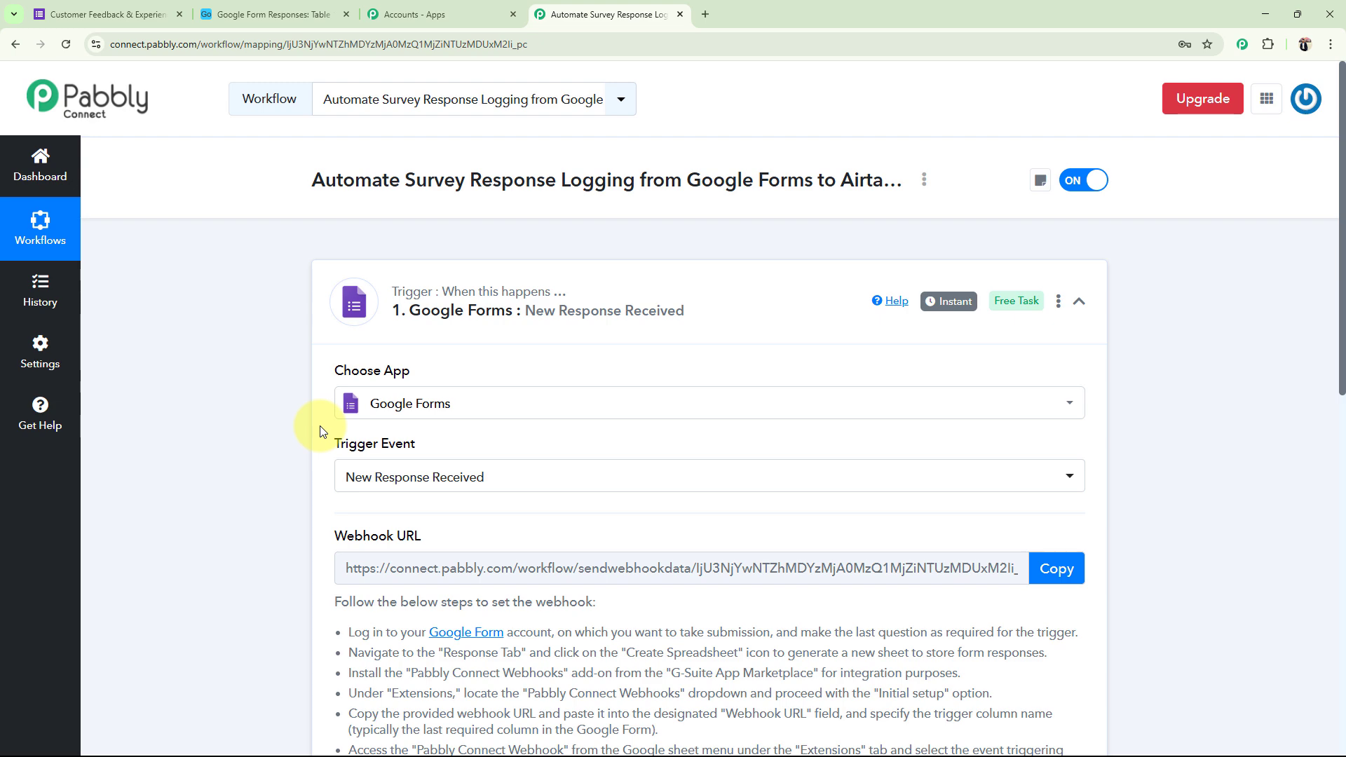
scroll(320, 426, down, 3)
drag(338, 328, 466, 333)
click(324, 393)
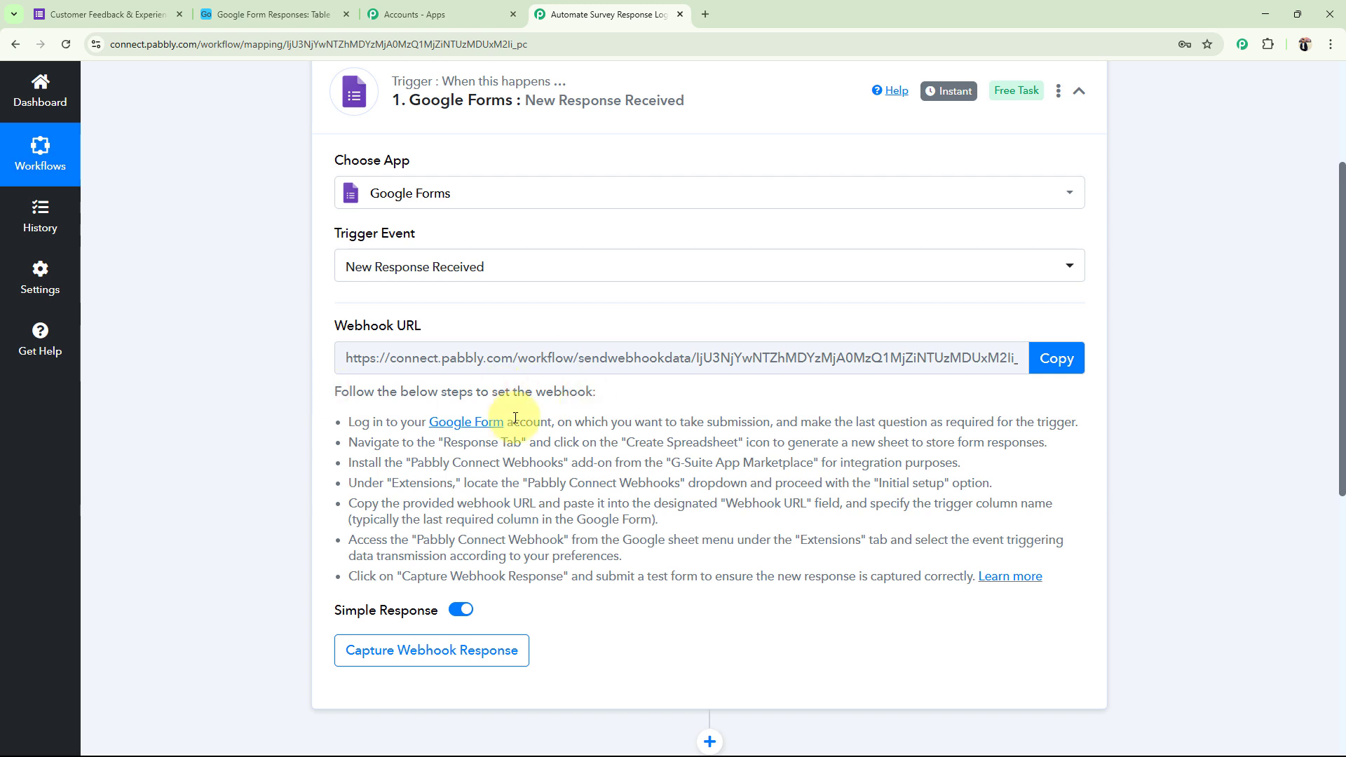
Copy the Google Forms trigger's webhook URL and read through the listed webhook setup instructions
click(1053, 358)
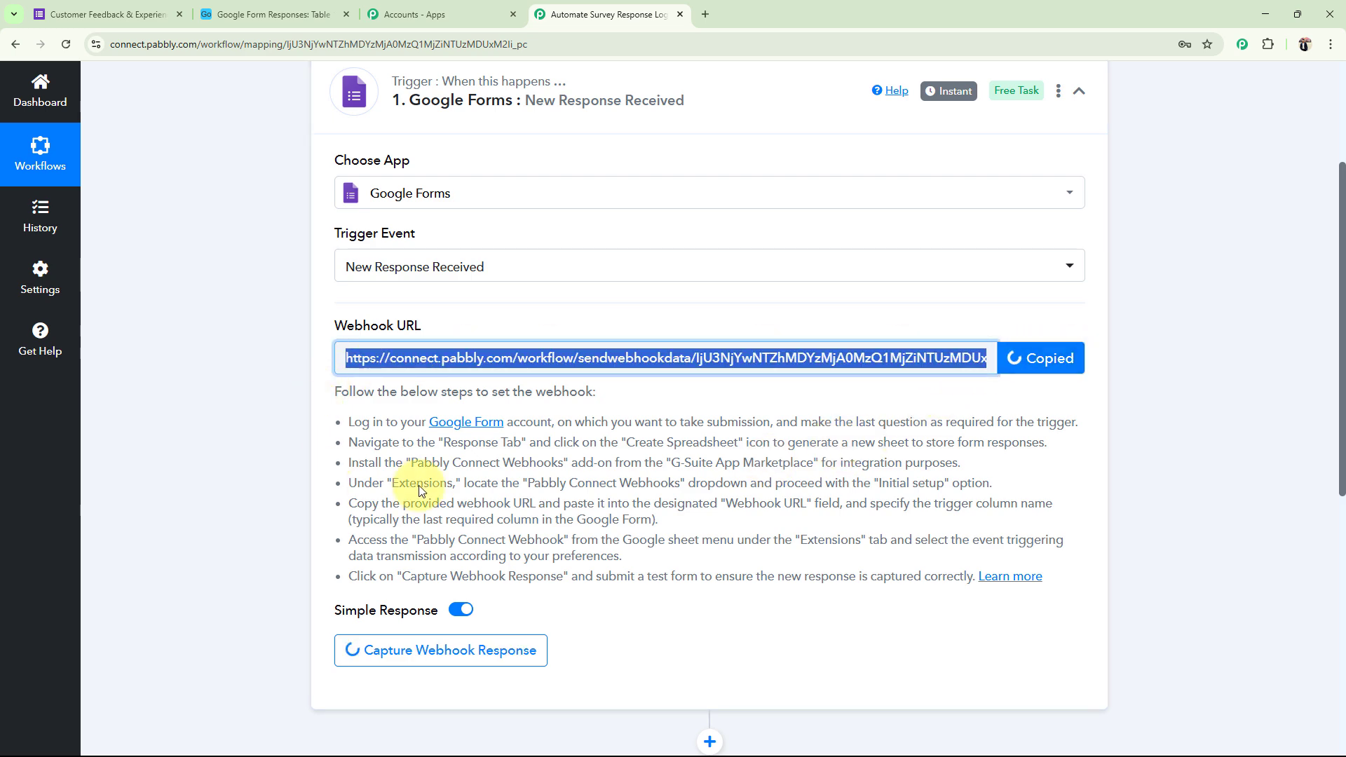
drag(349, 419, 1049, 609)
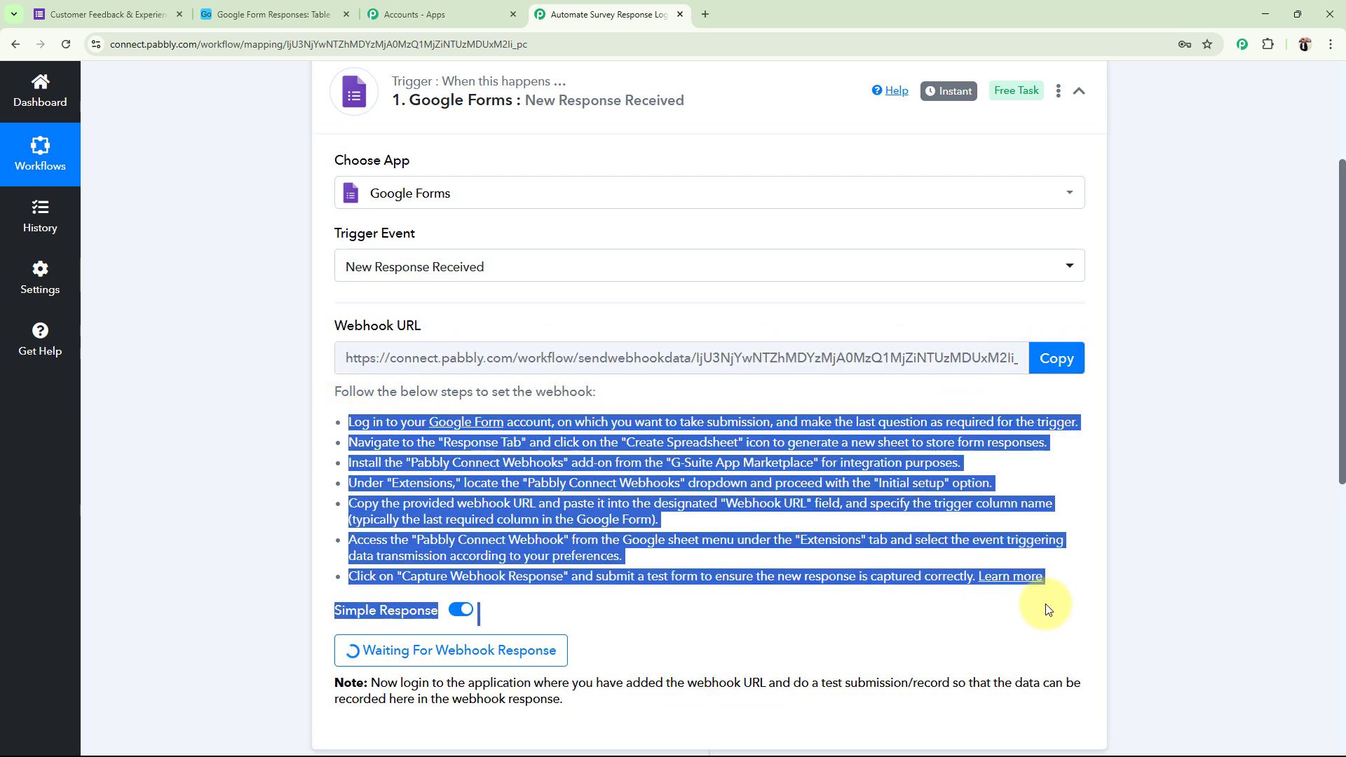
click(871, 621)
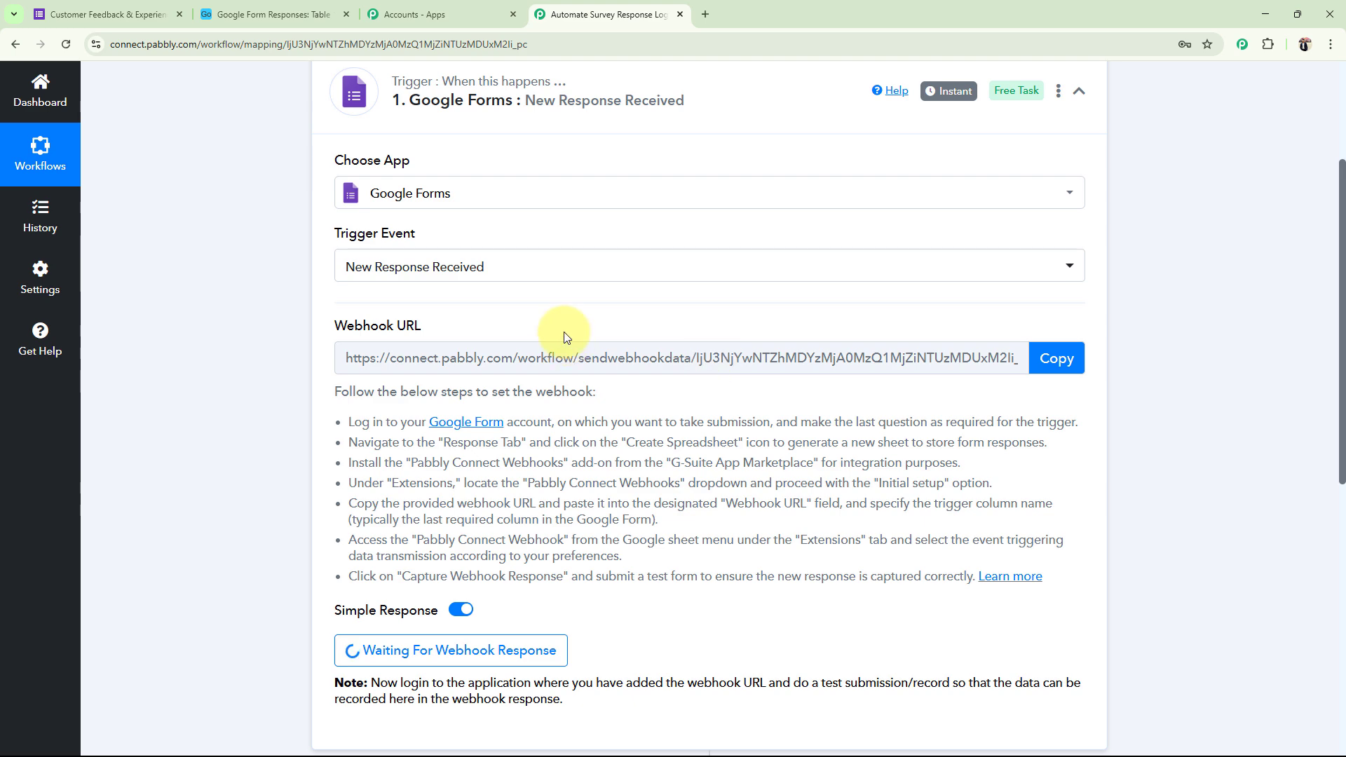
Go to the Customer Feedback & Experience Survey in Google Forms and link its responses to a new spreadsheet
click(133, 14)
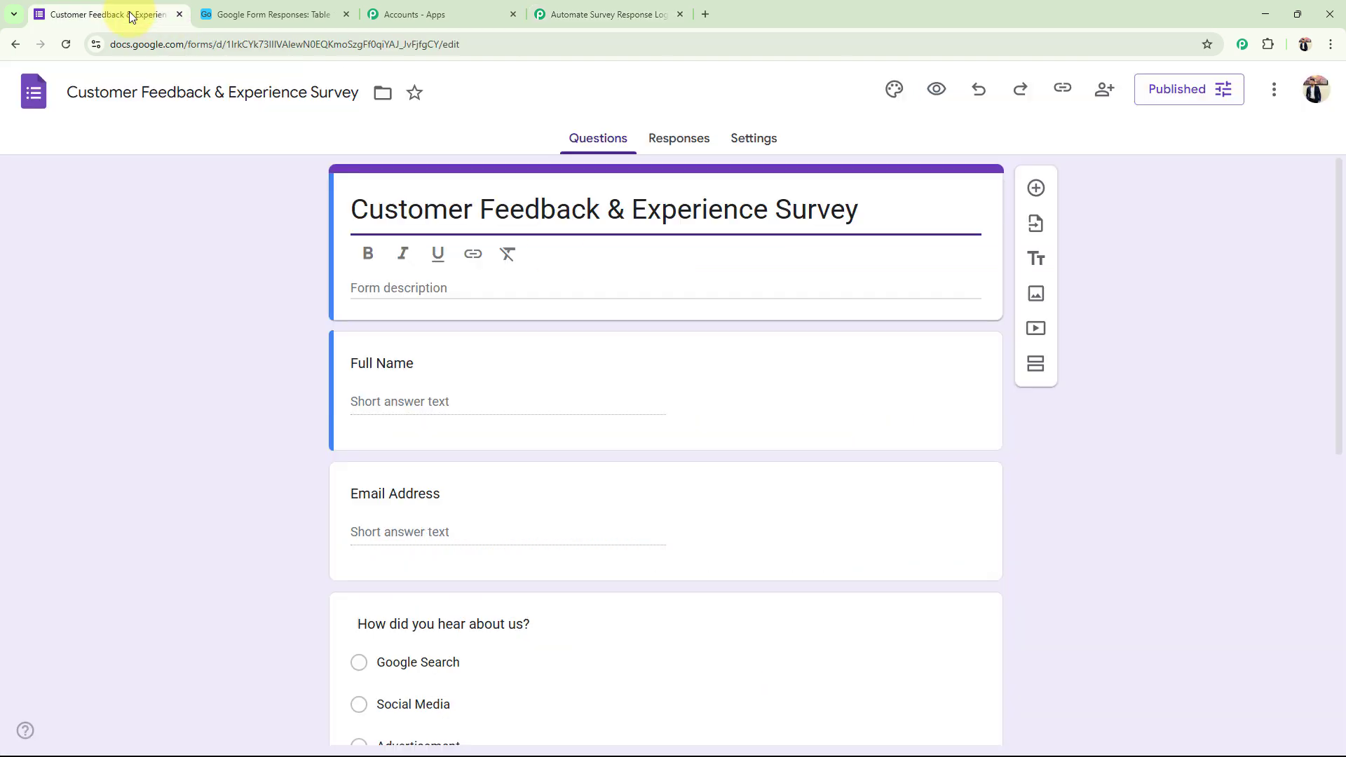
scroll(312, 413, down, 4)
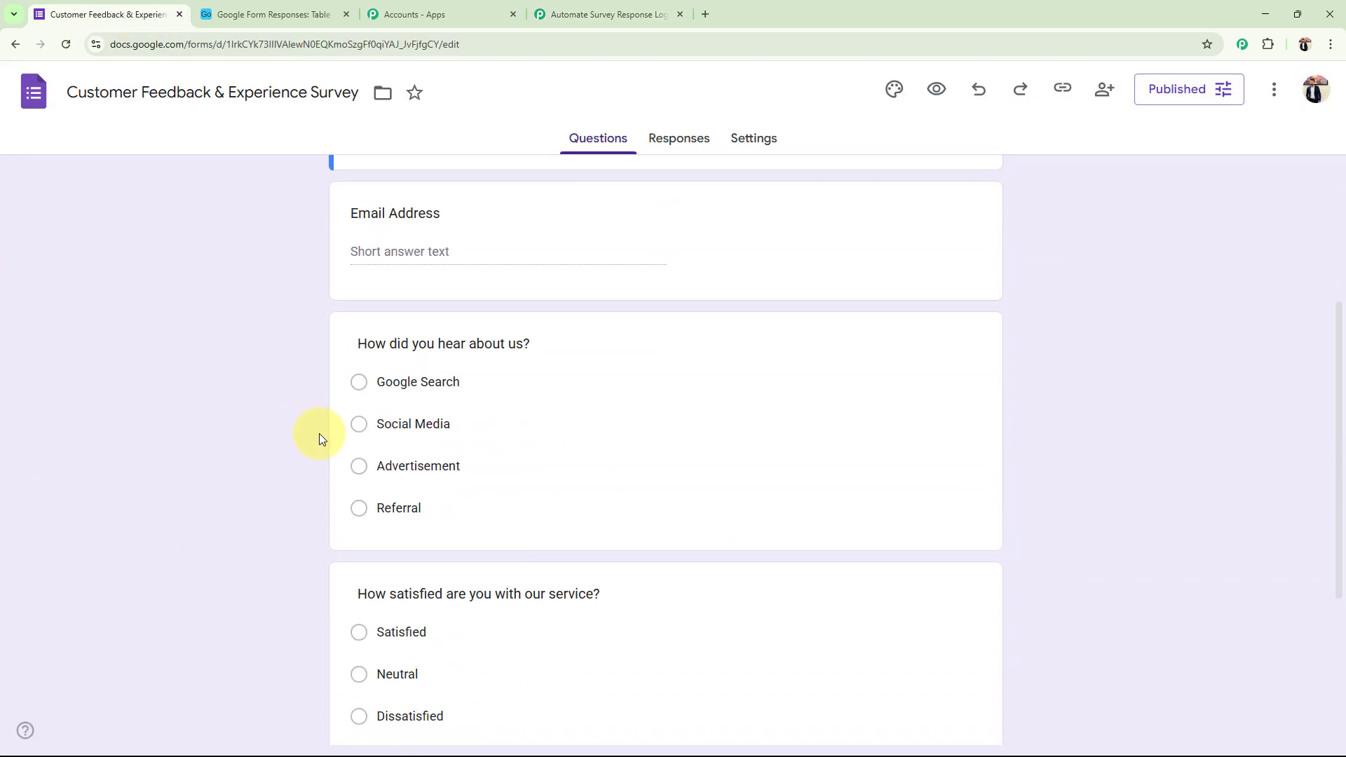
scroll(350, 599, down, 1)
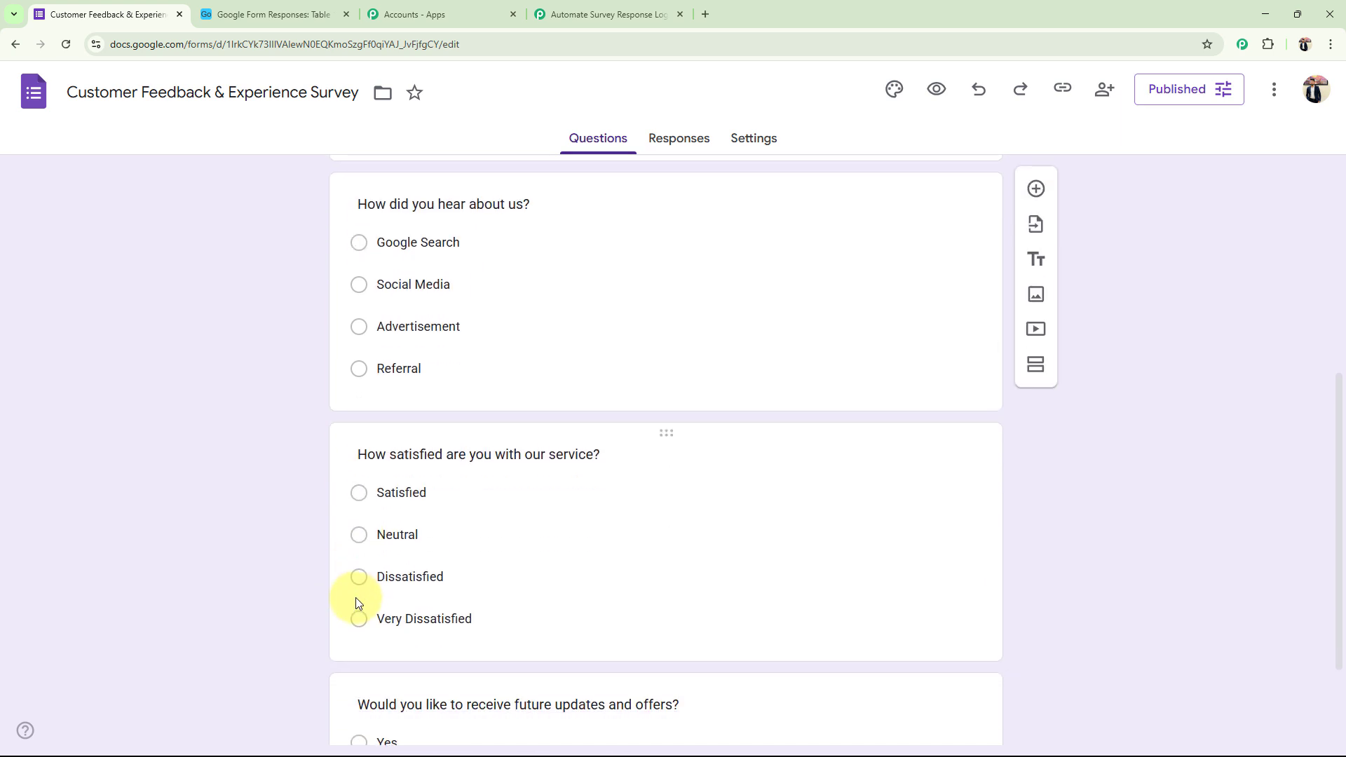
scroll(331, 533, up, 6)
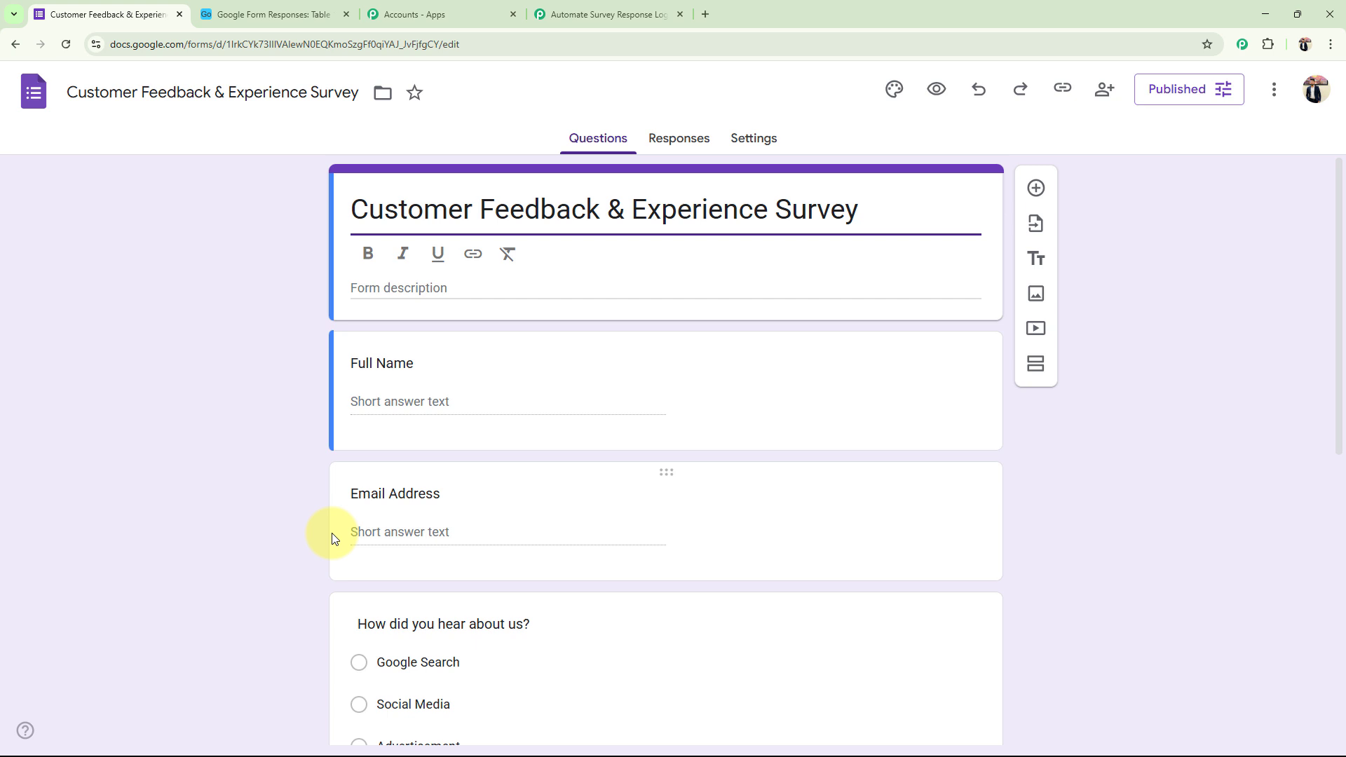
click(681, 138)
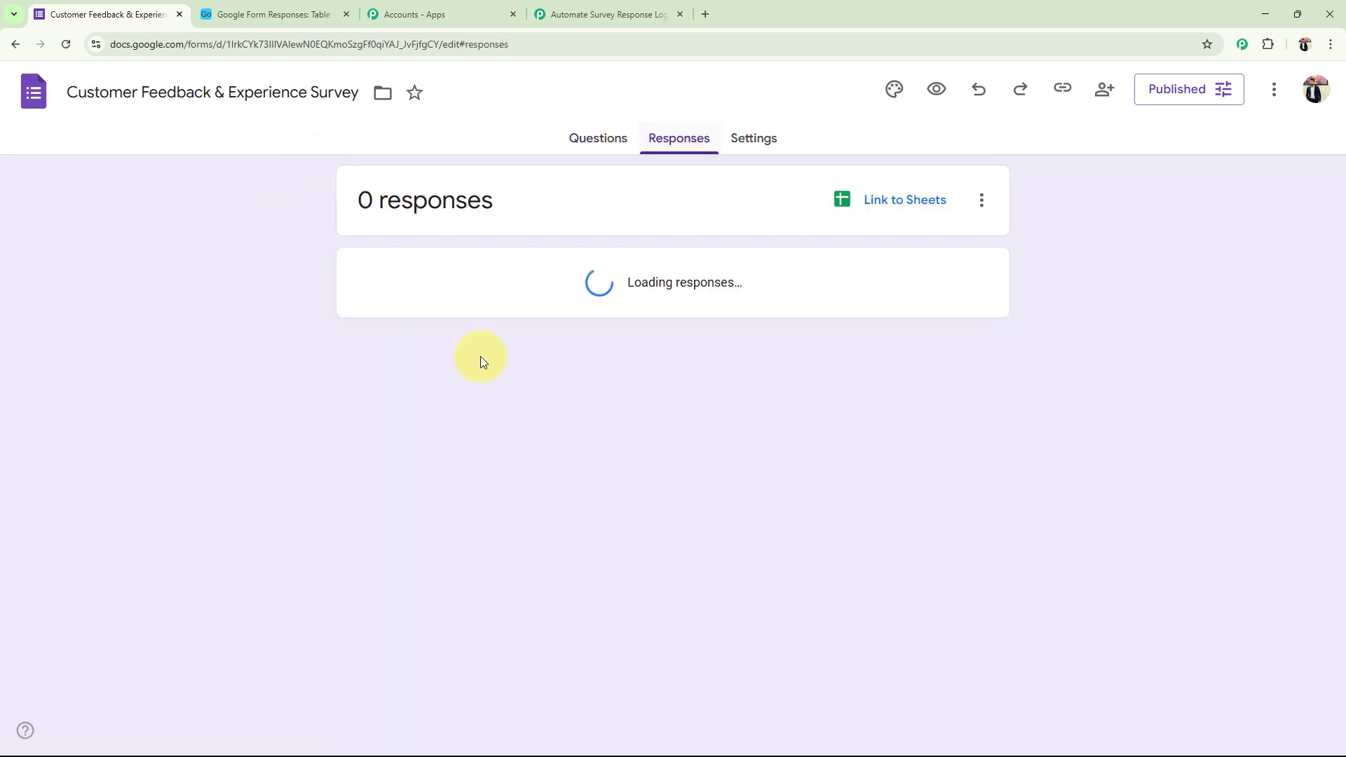
click(859, 207)
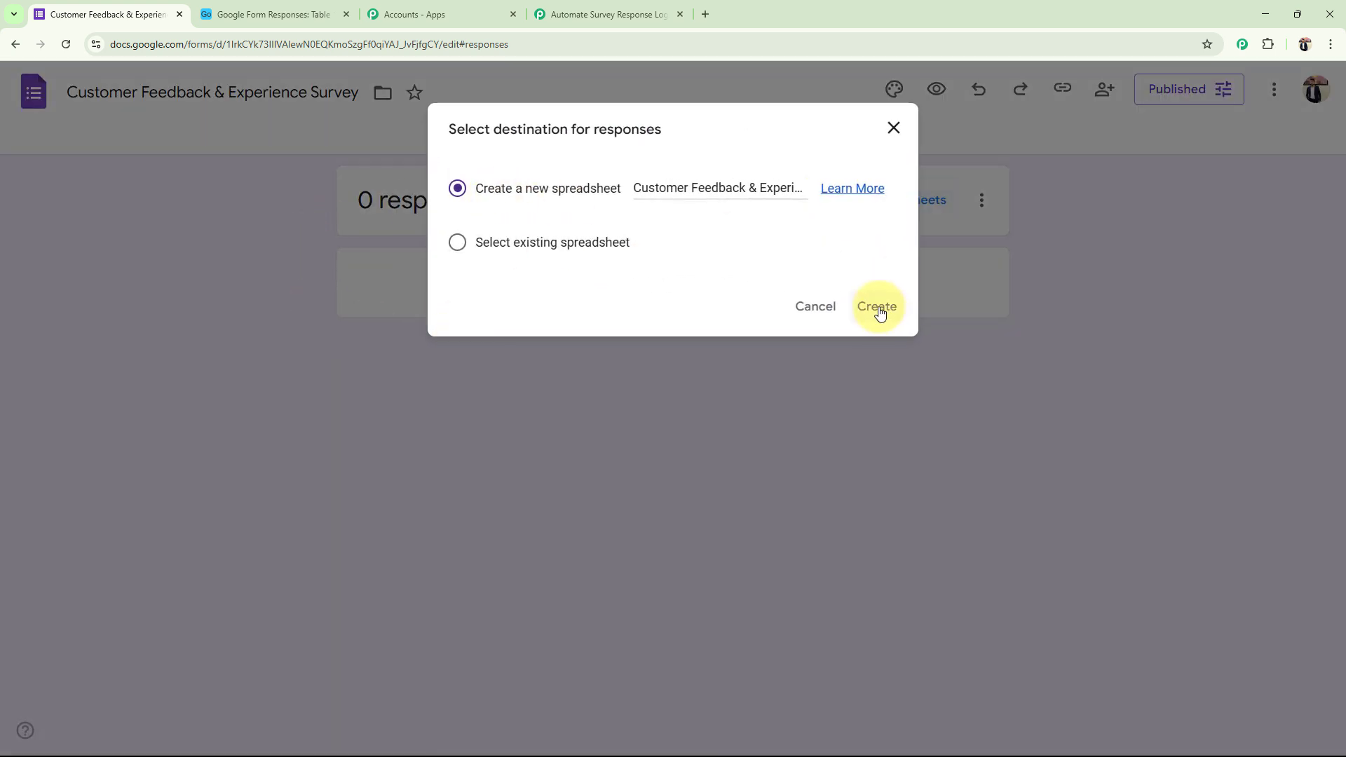
click(868, 300)
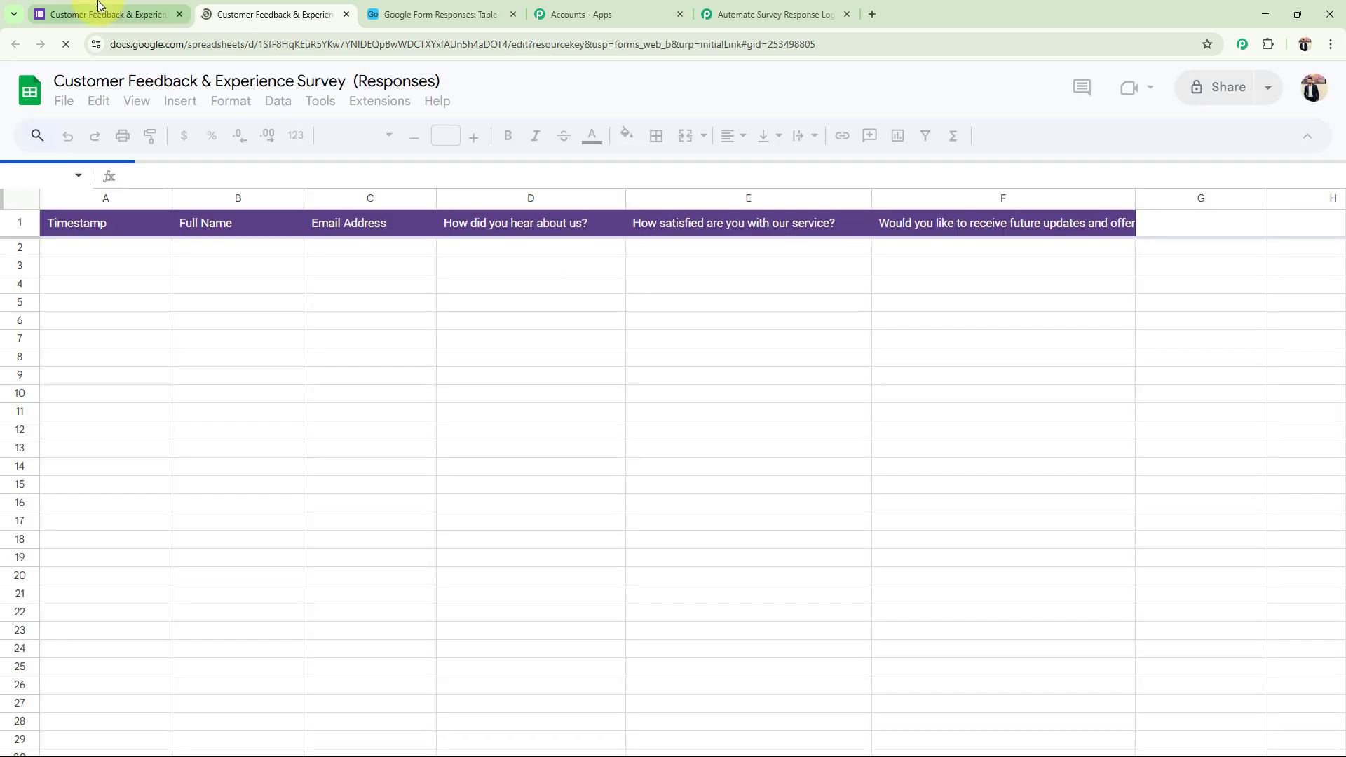
Compare the form's questions with the response sheet's headers, widening column F to fit the future updates and offers question
click(63, 14)
click(586, 138)
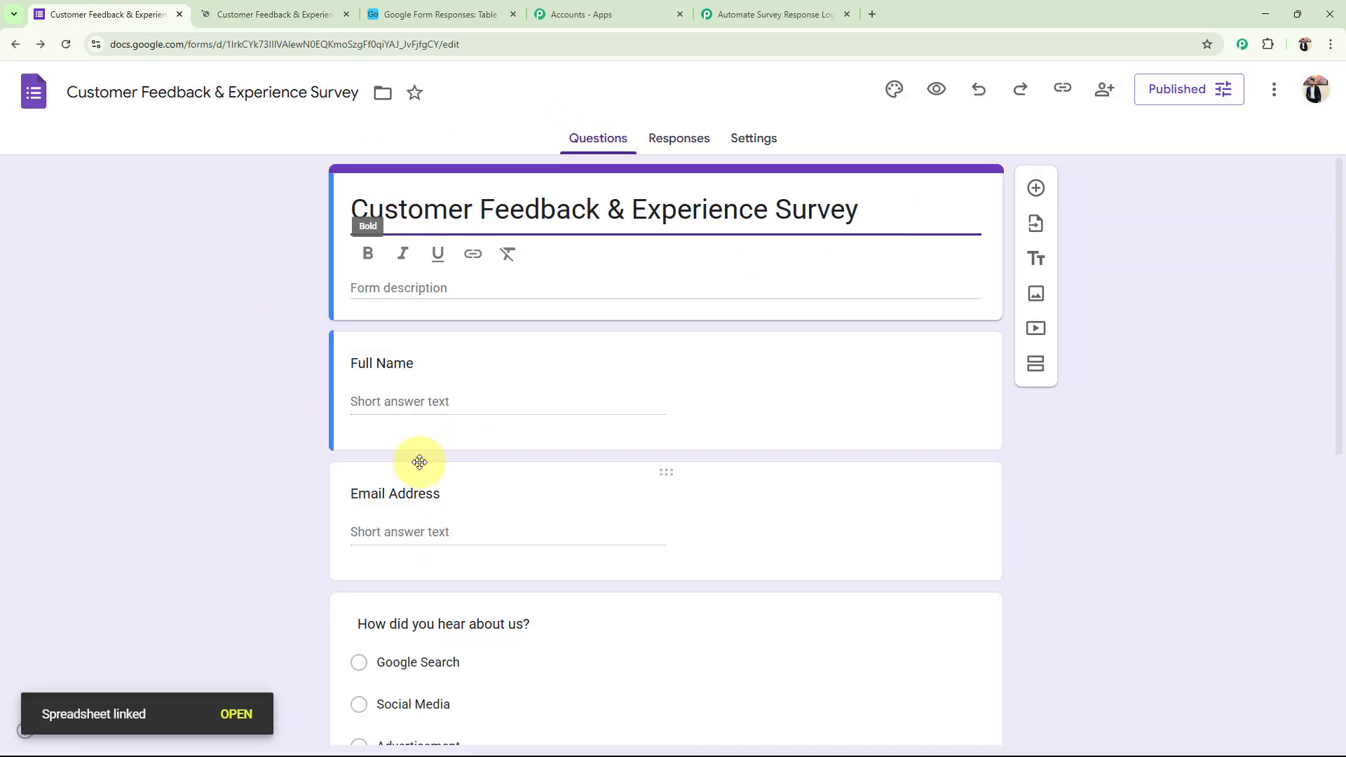
scroll(410, 483, down, 3)
scroll(401, 501, up, 3)
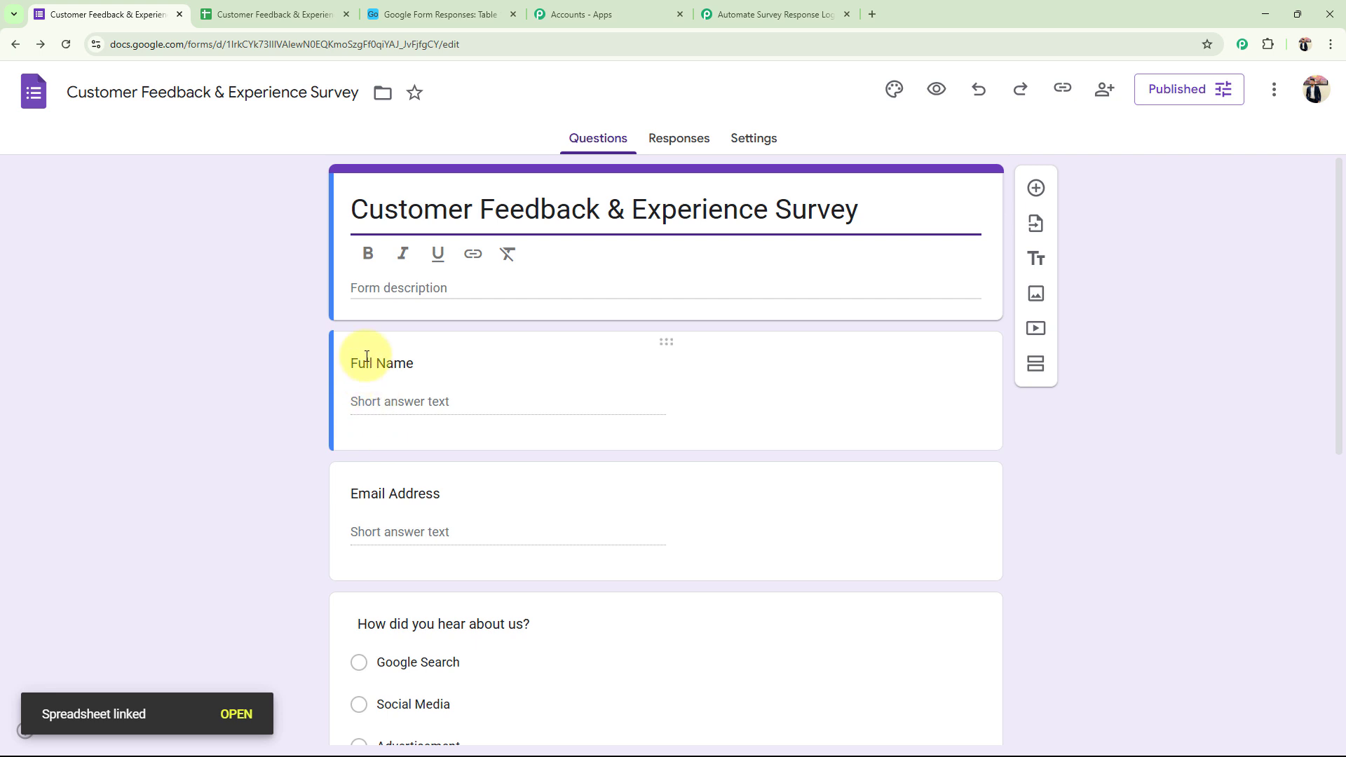
click(275, 16)
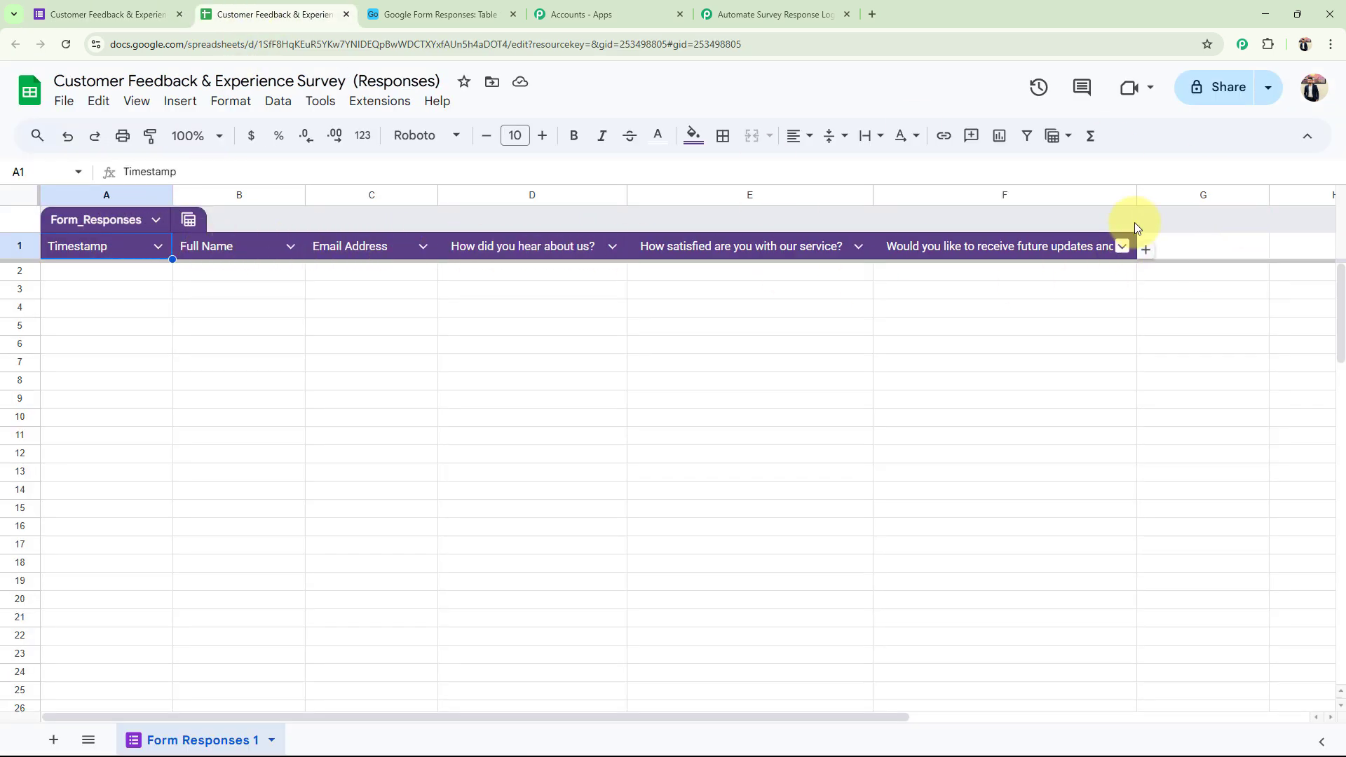
drag(1136, 194, 1195, 197)
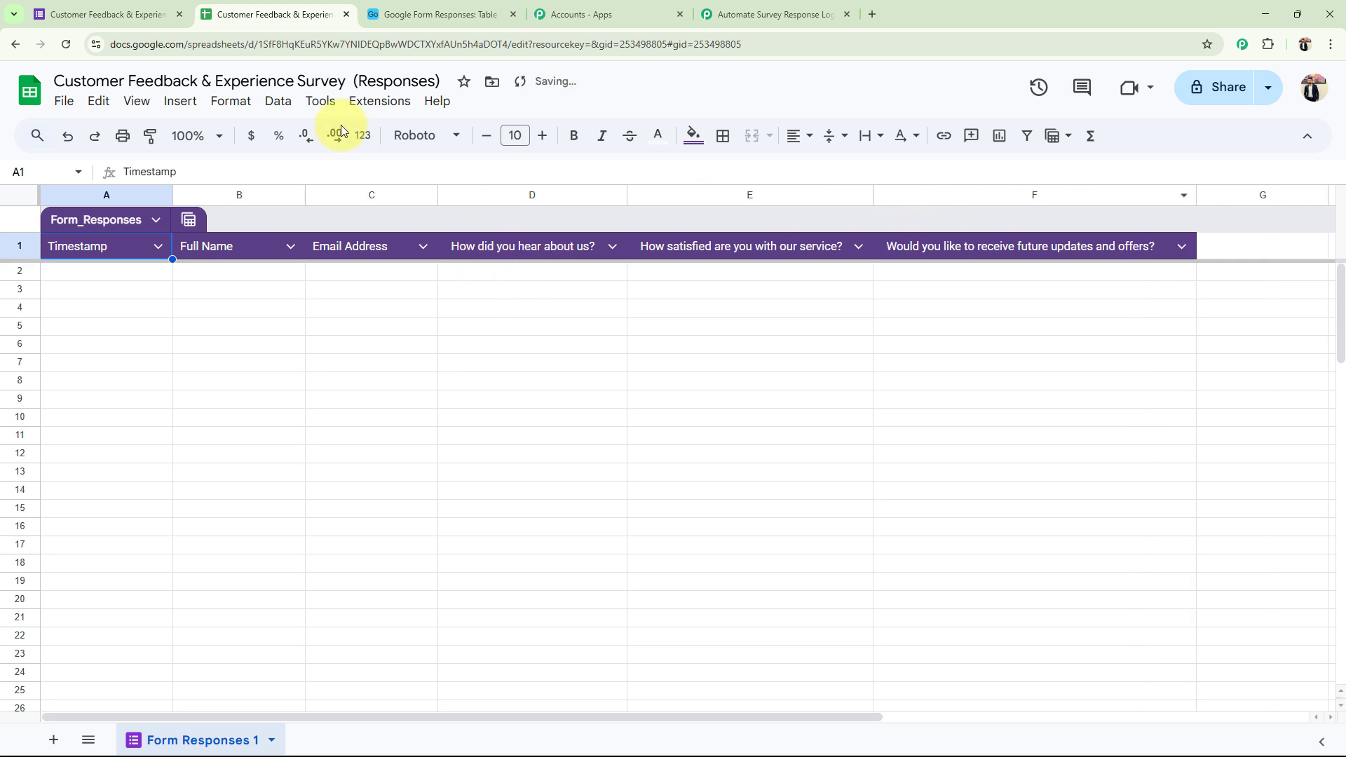
key(ctrl+shift+Tab)
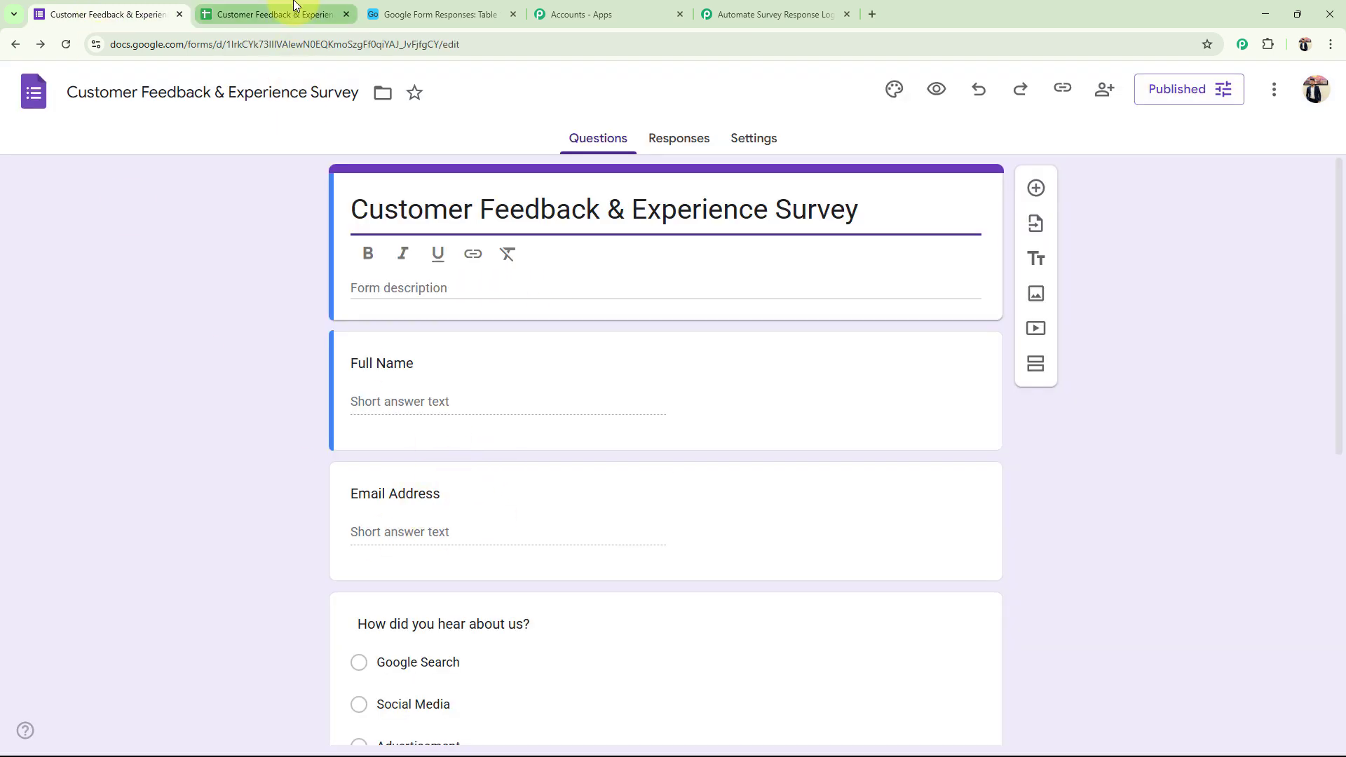
click(205, 14)
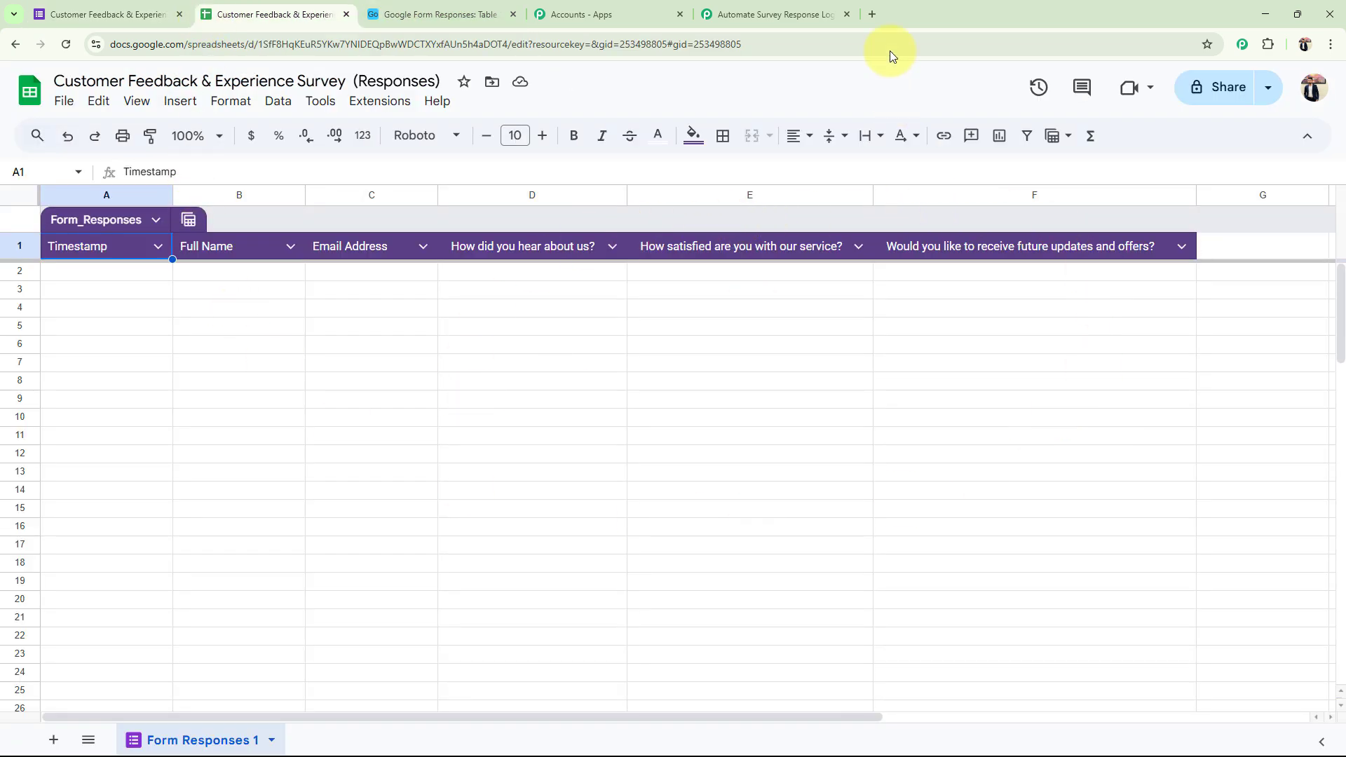
Copy the survey's responder link from its published options and open the form in a new browser tab
click(770, 14)
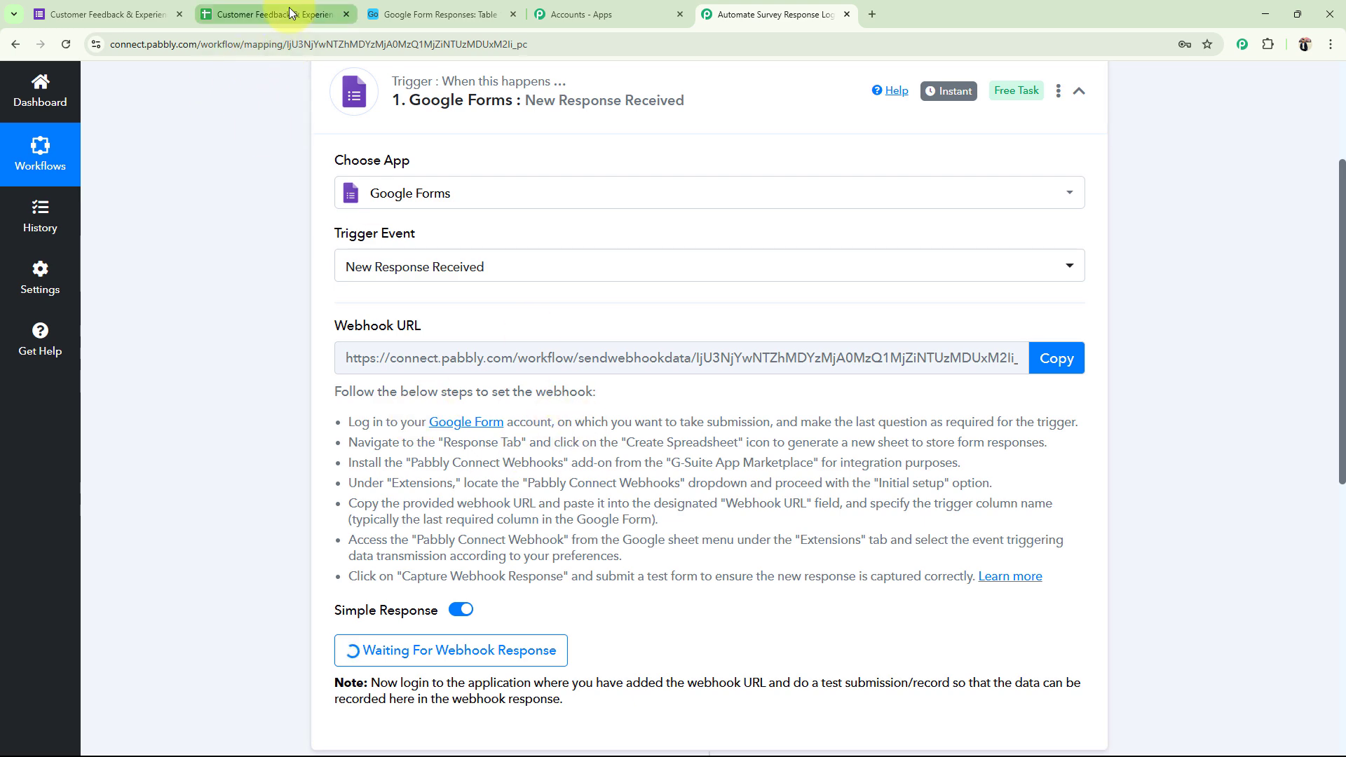
click(126, 14)
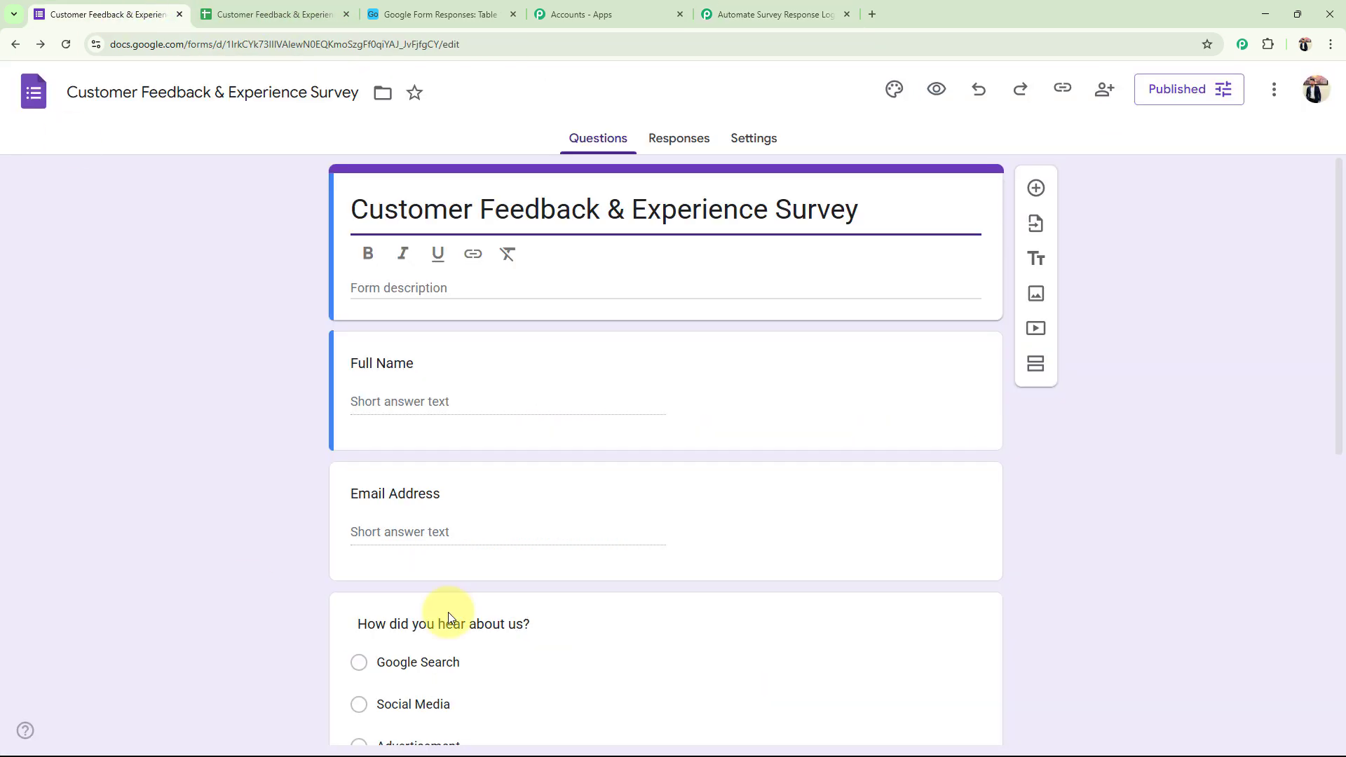
click(1177, 89)
click(578, 396)
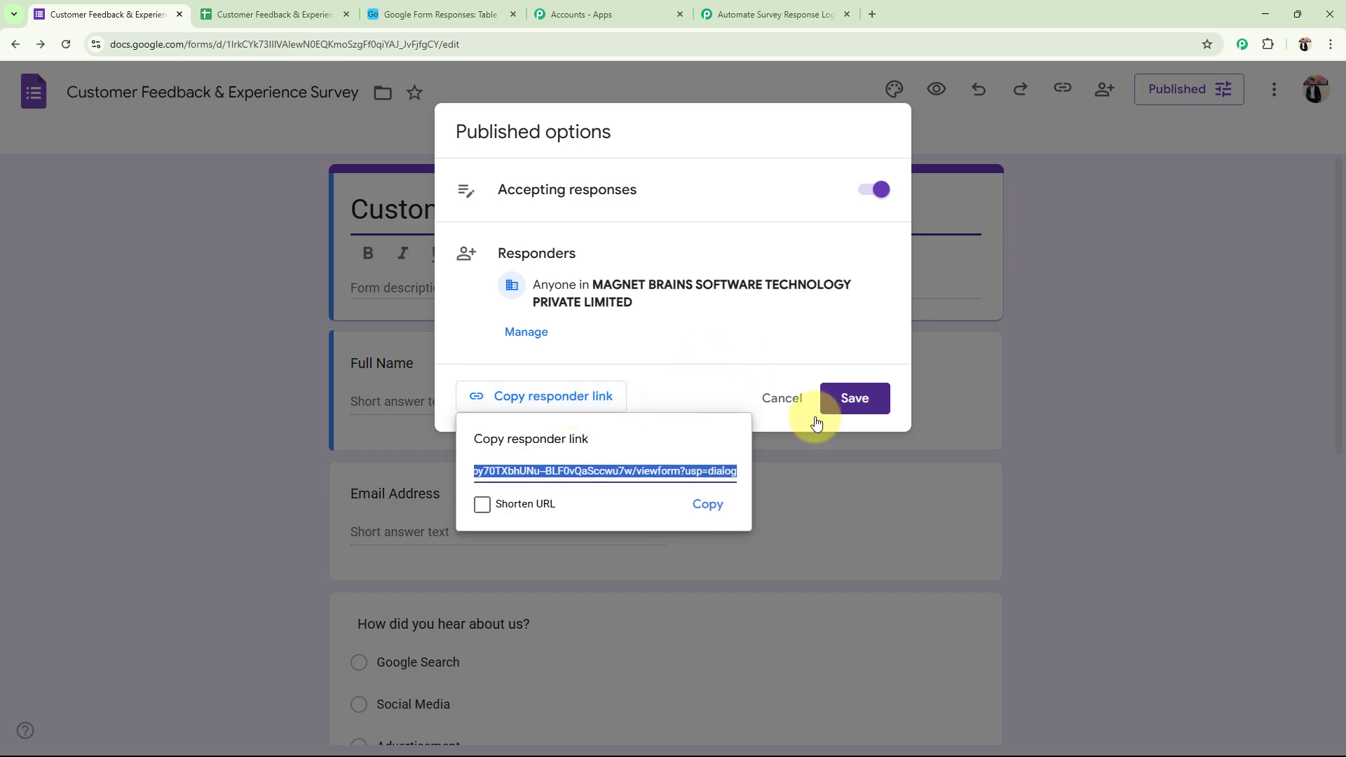
click(697, 506)
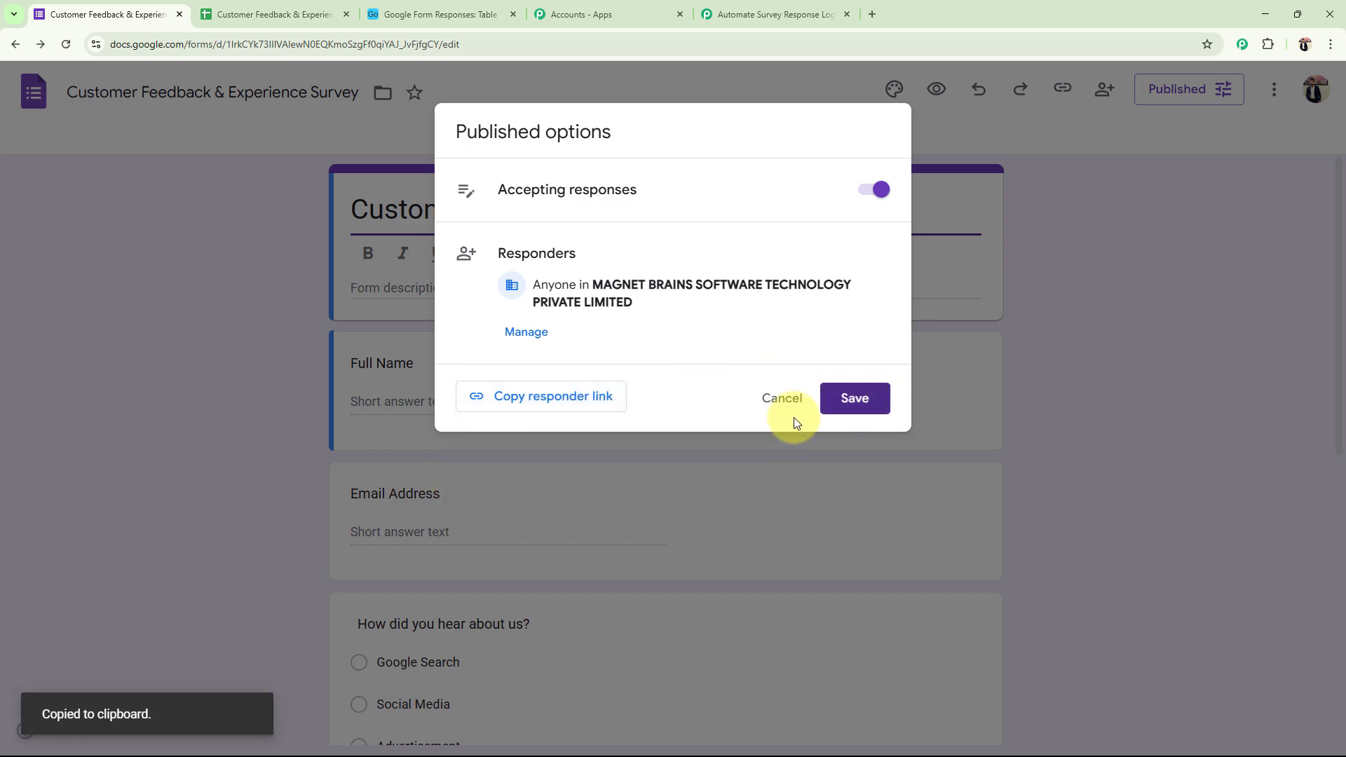
click(782, 398)
click(871, 14)
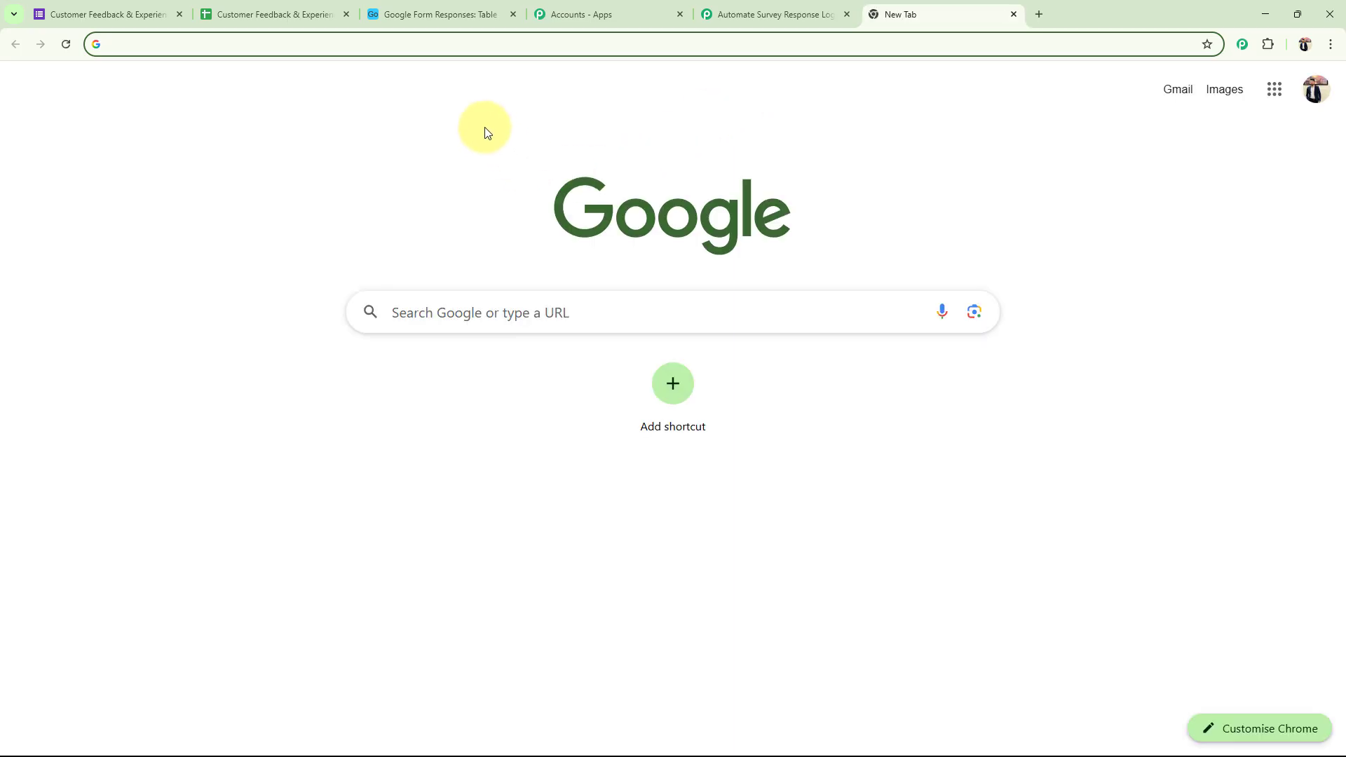
key(ctrl+v)
key(Return)
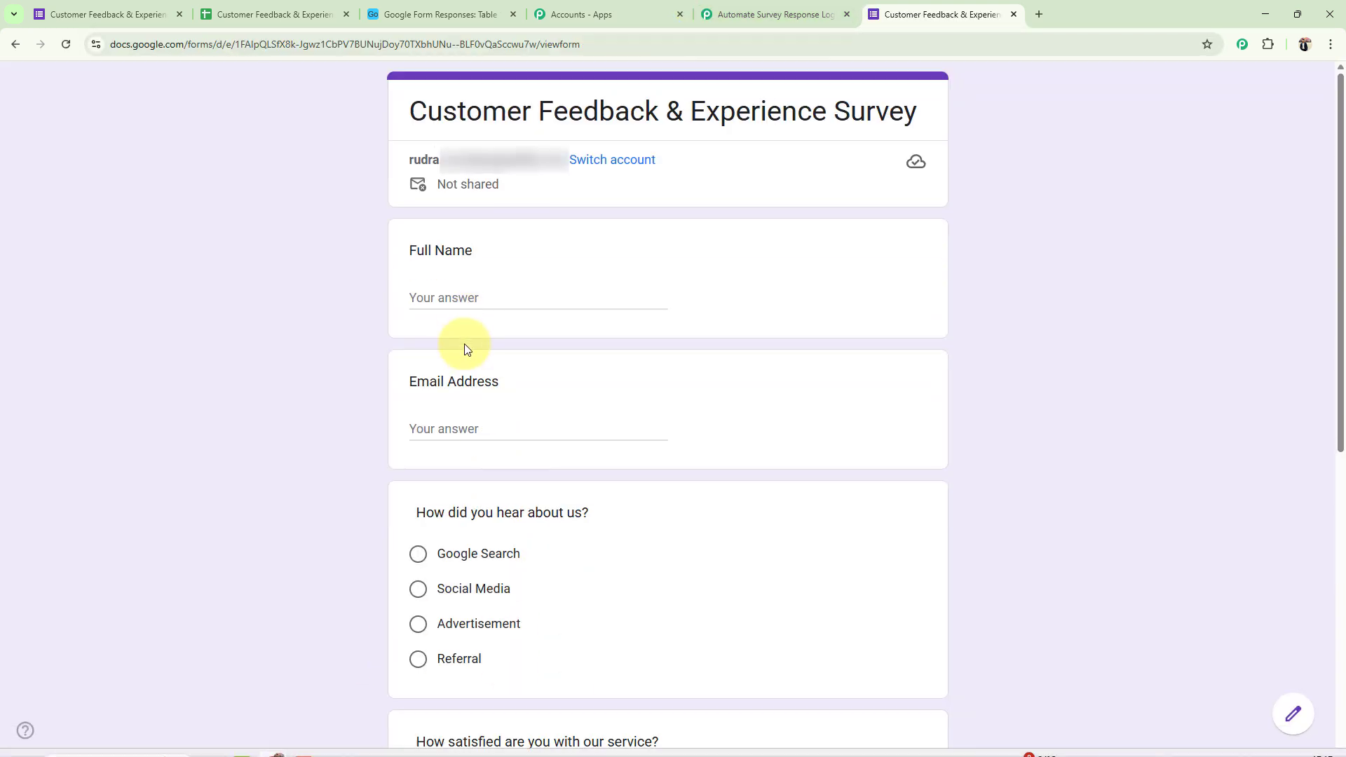
Fill in the survey's Full Name and Email Address fields with test respondent details
click(460, 299)
text(Test Demo)
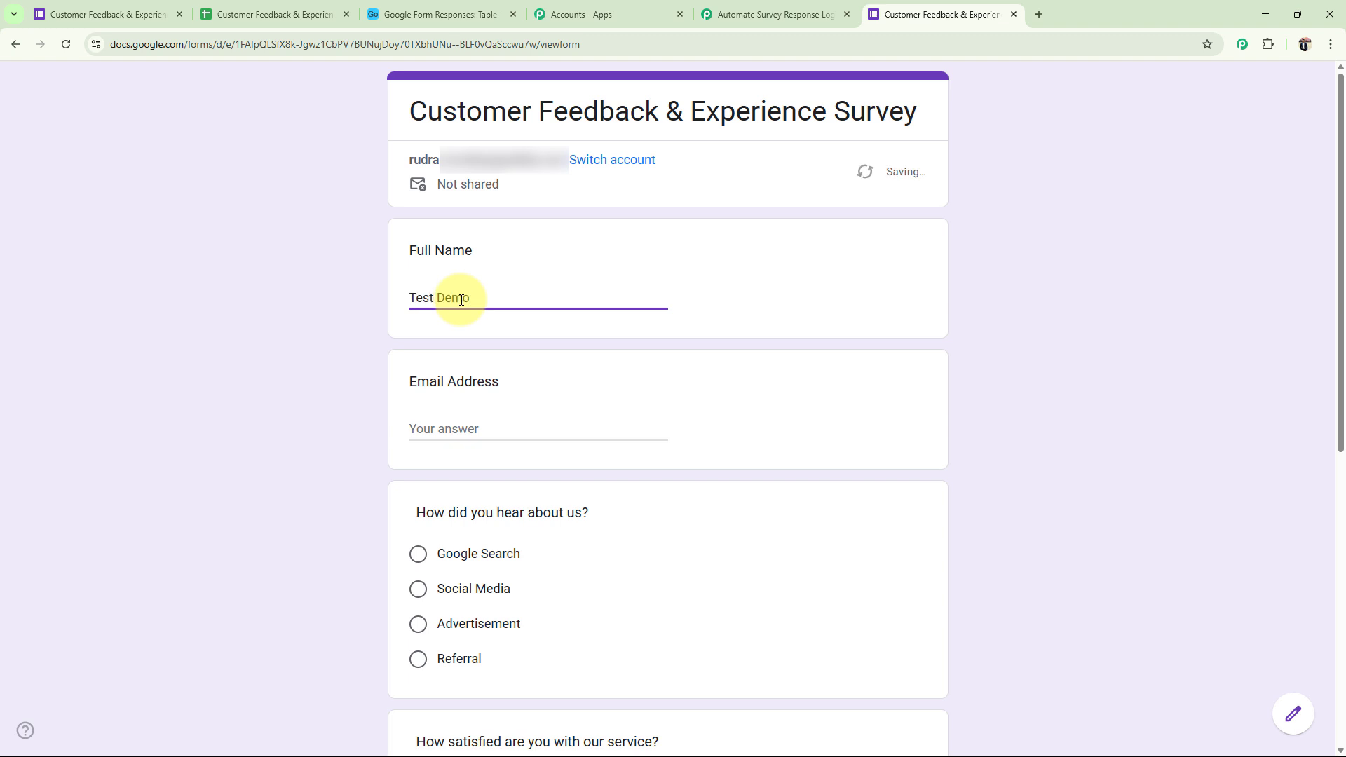
key(Tab)
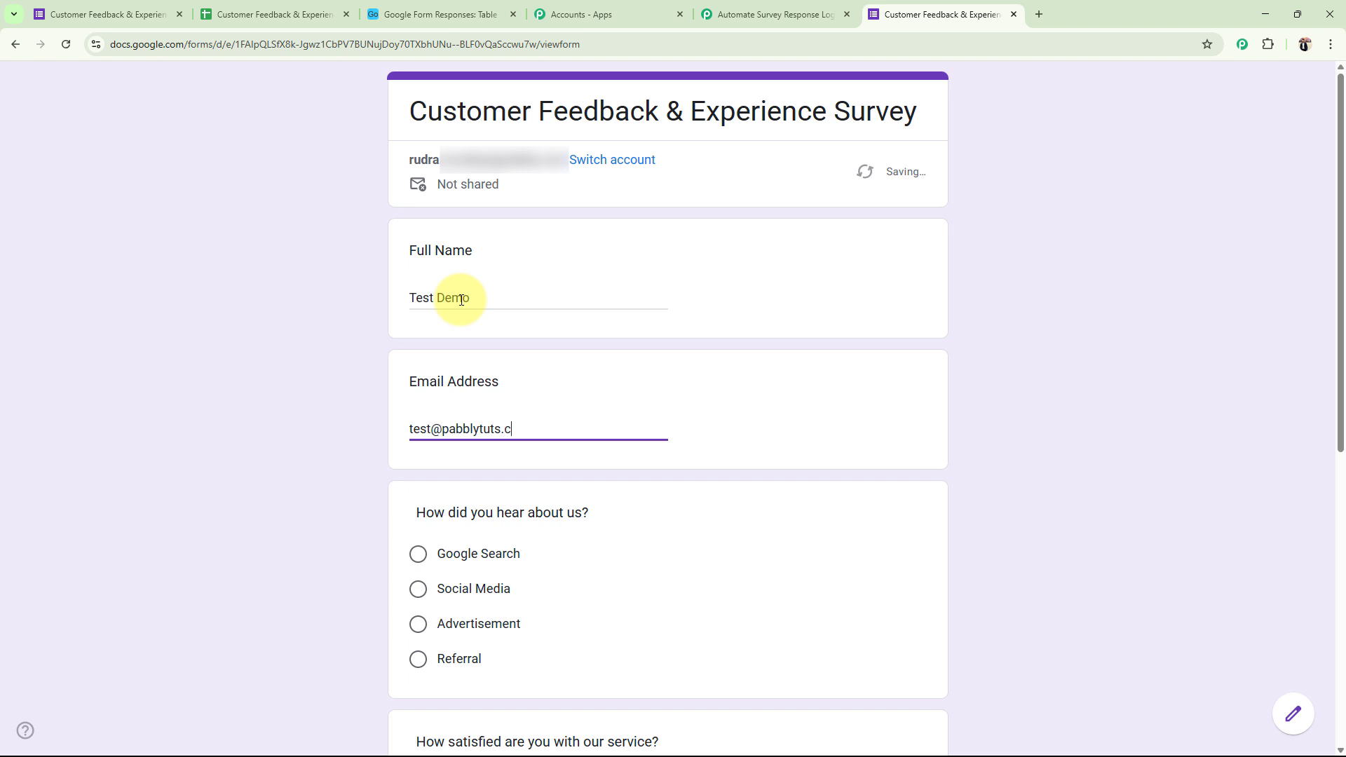
Answer the remaining survey questions with Google Search, Neutral and Yes, and submit the response
scroll(434, 364, down, 2)
click(441, 415)
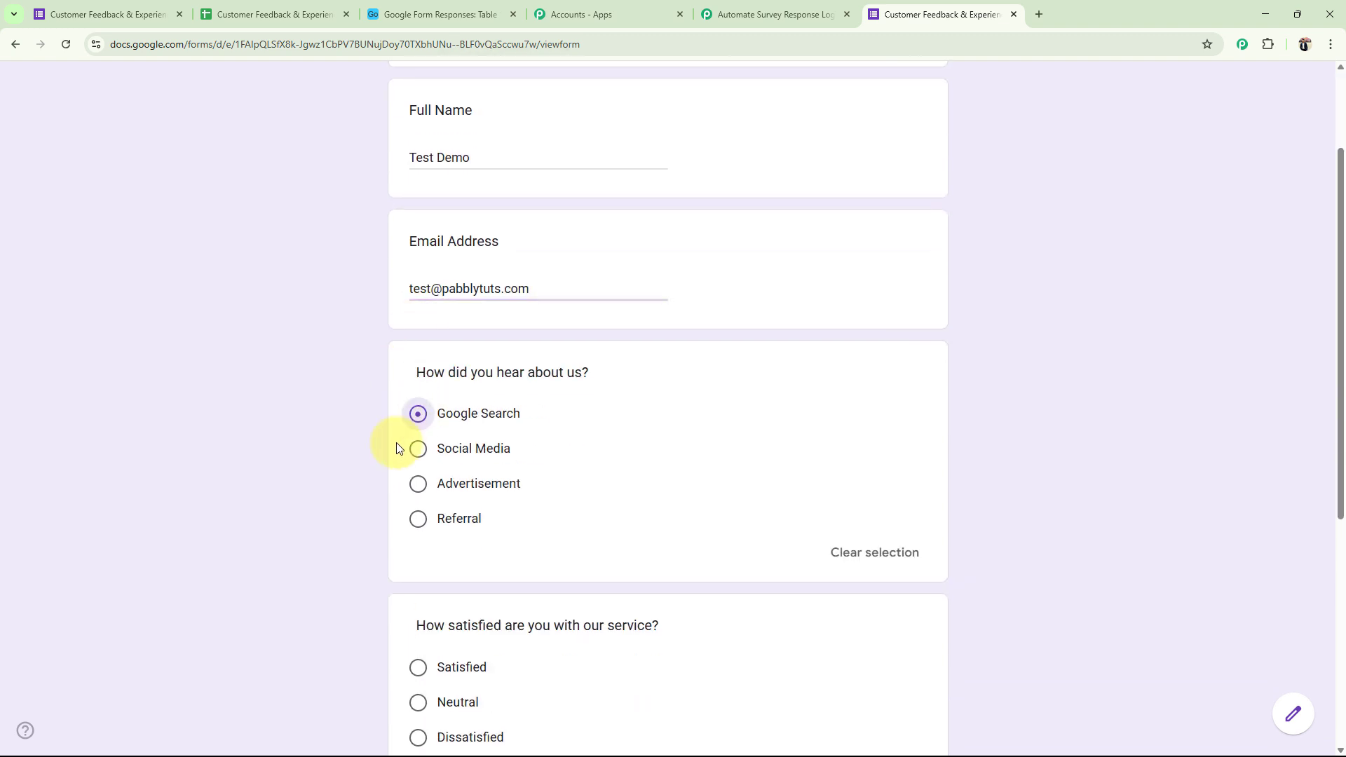
scroll(449, 427, down, 4)
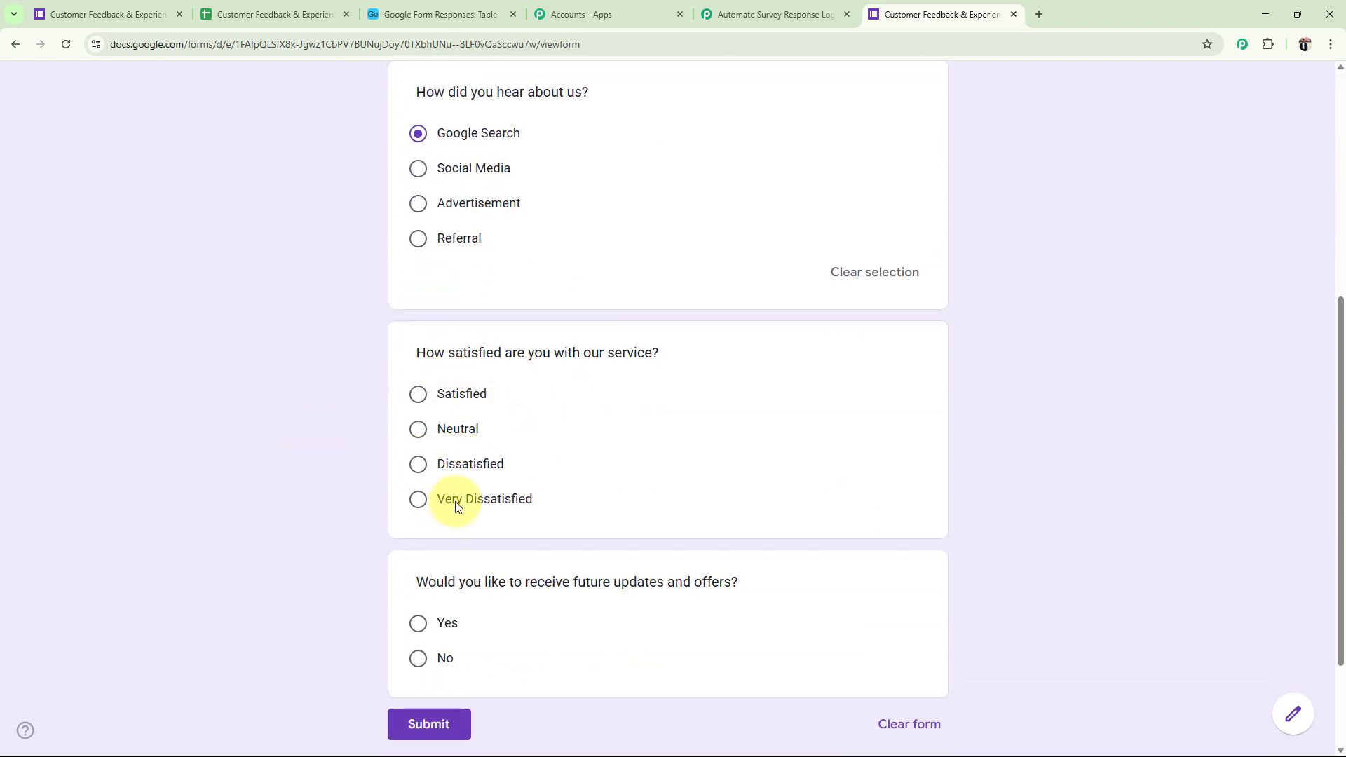
click(420, 429)
scroll(343, 541, down, 3)
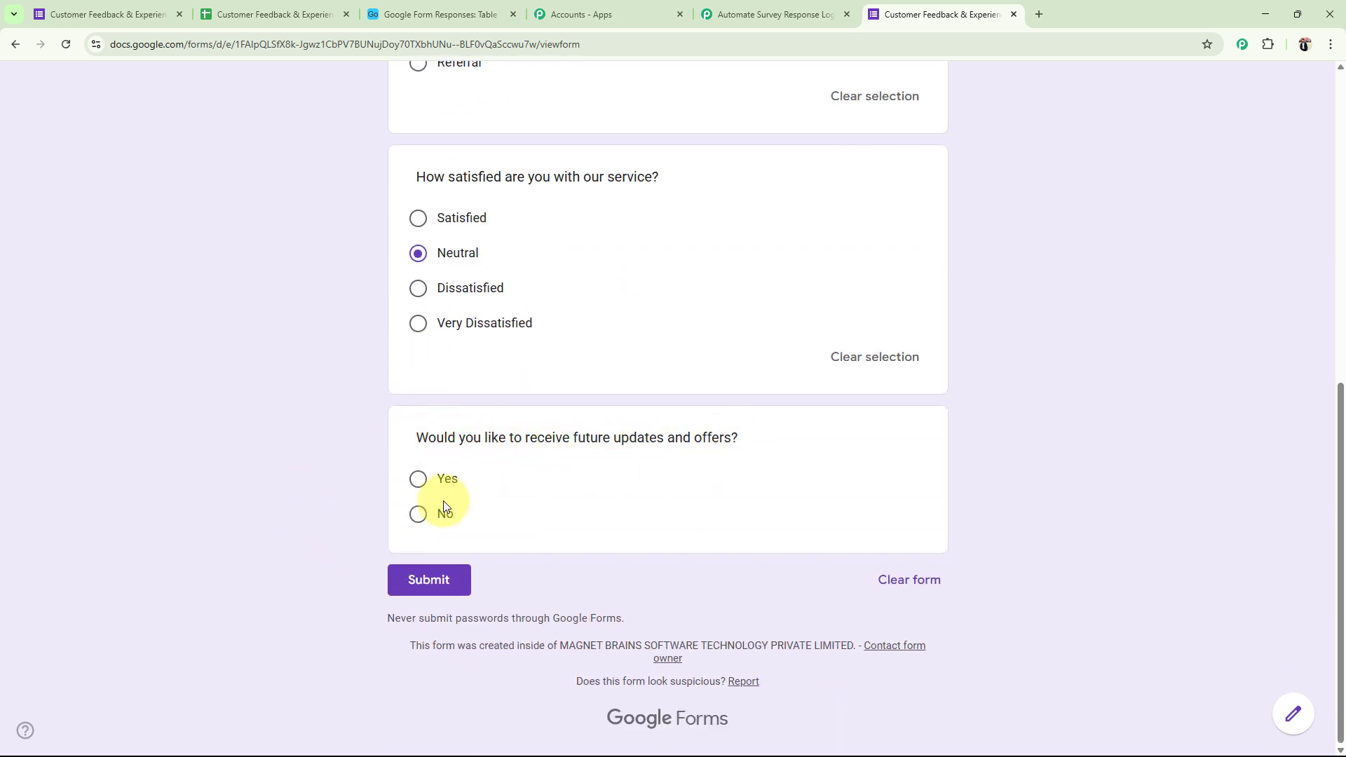
click(418, 487)
click(428, 612)
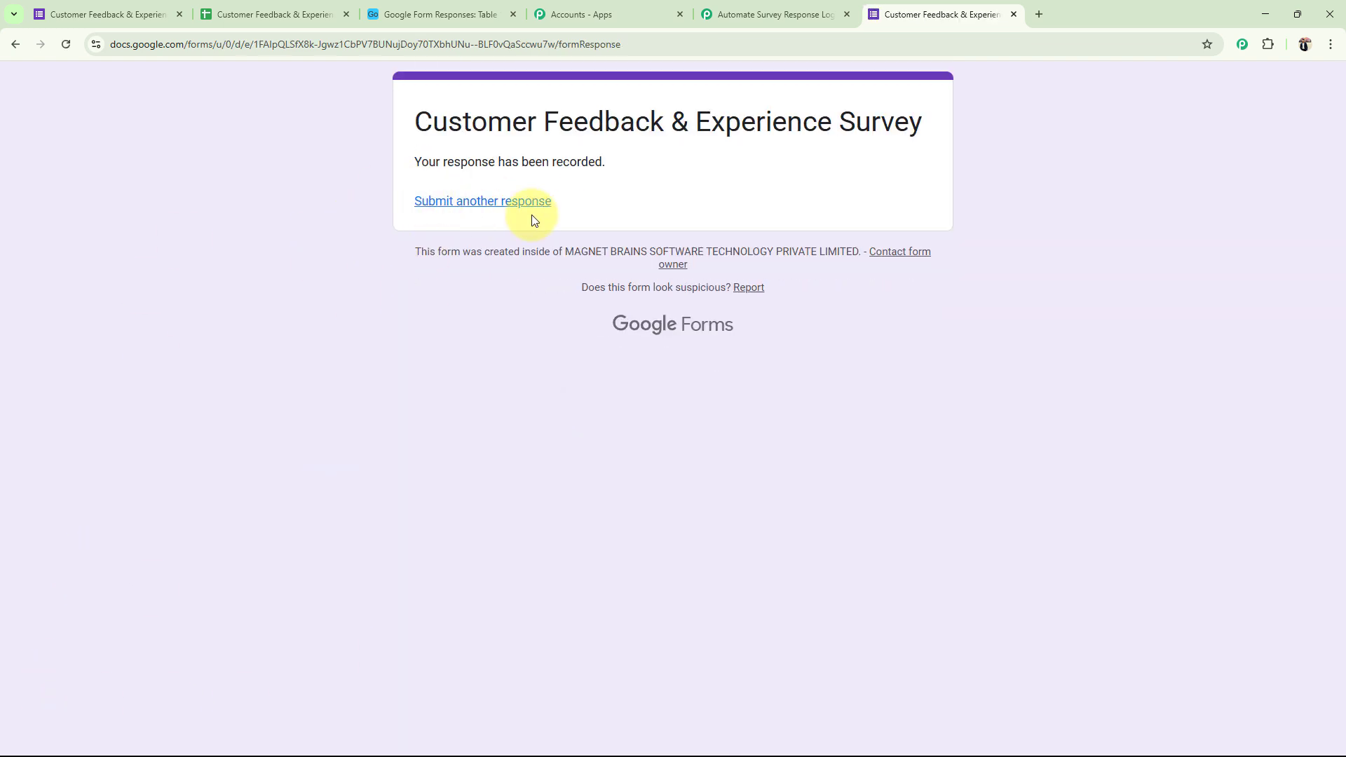
Close the submitted form, go to the response spreadsheet and widen the Email Address column to fit the new entry
click(1013, 14)
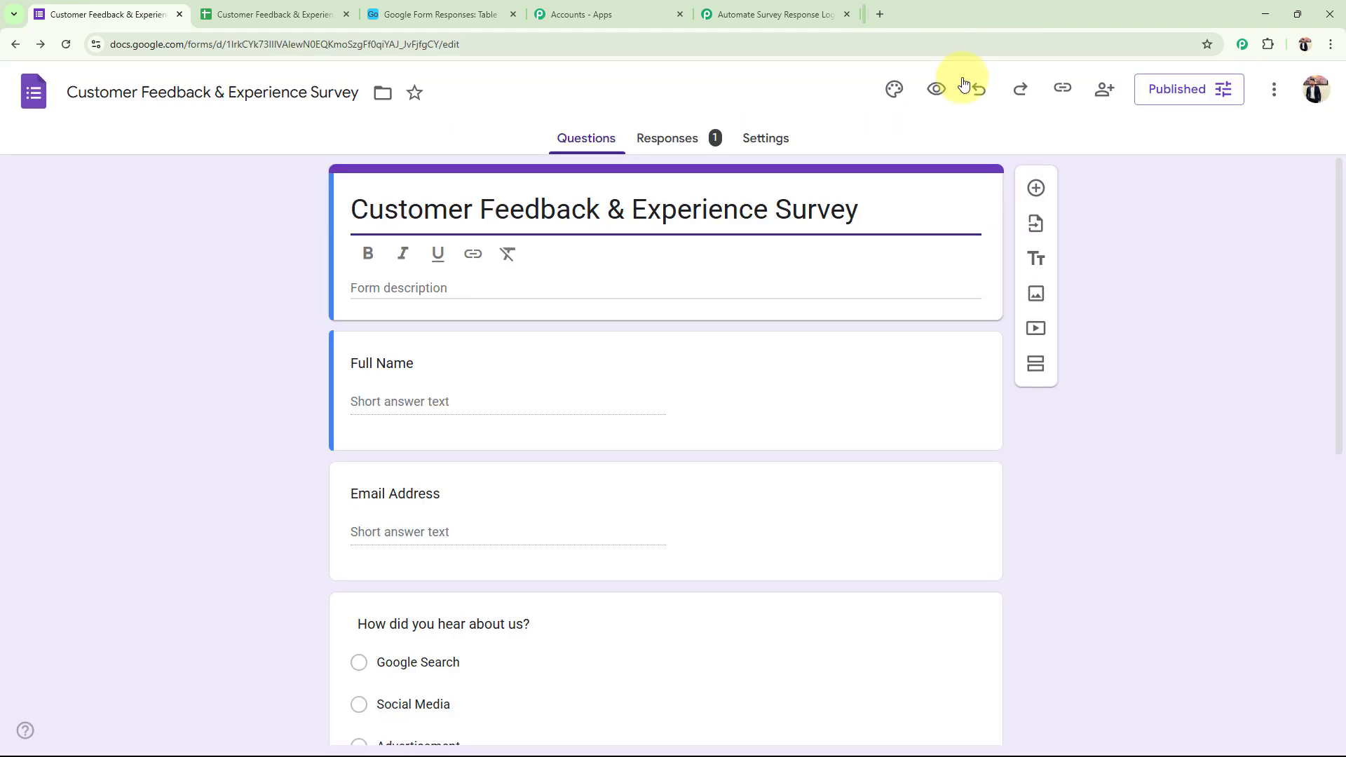
click(285, 7)
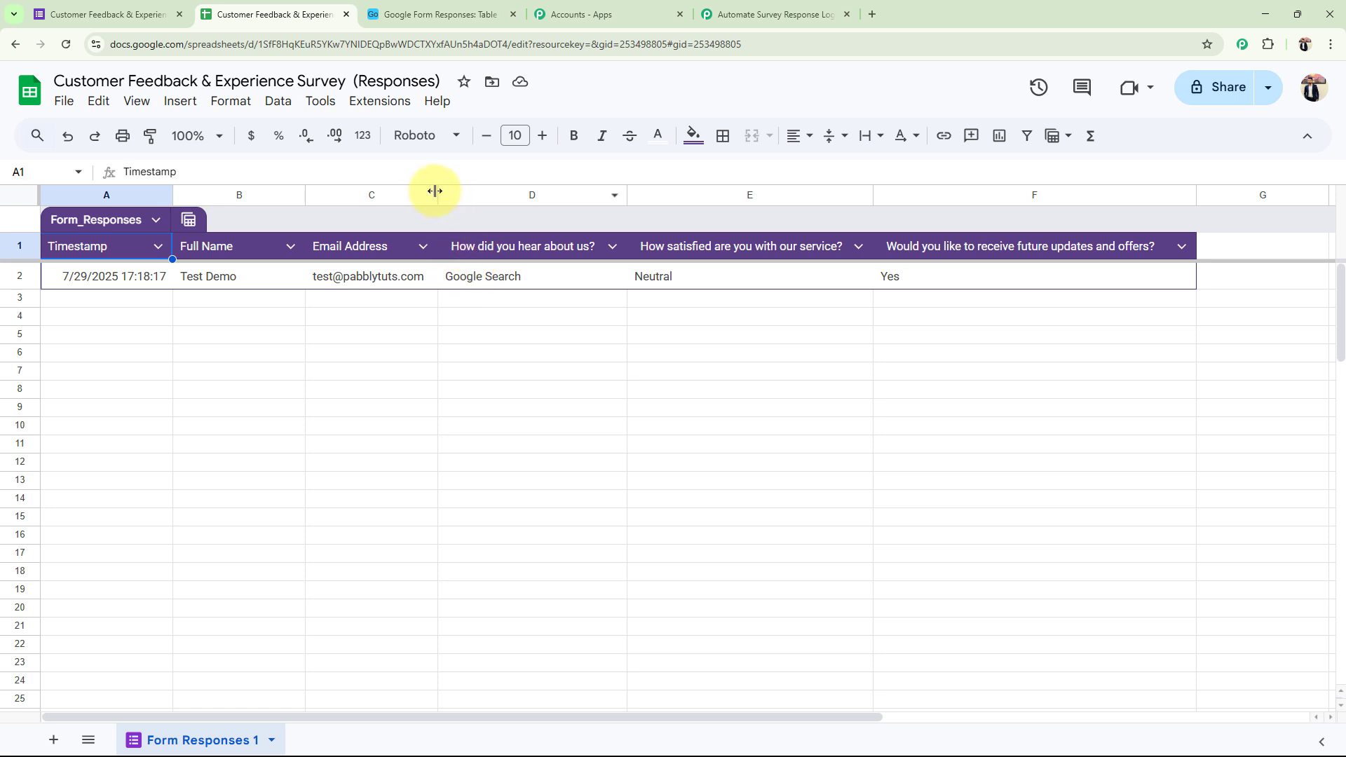
drag(438, 193, 492, 193)
click(376, 368)
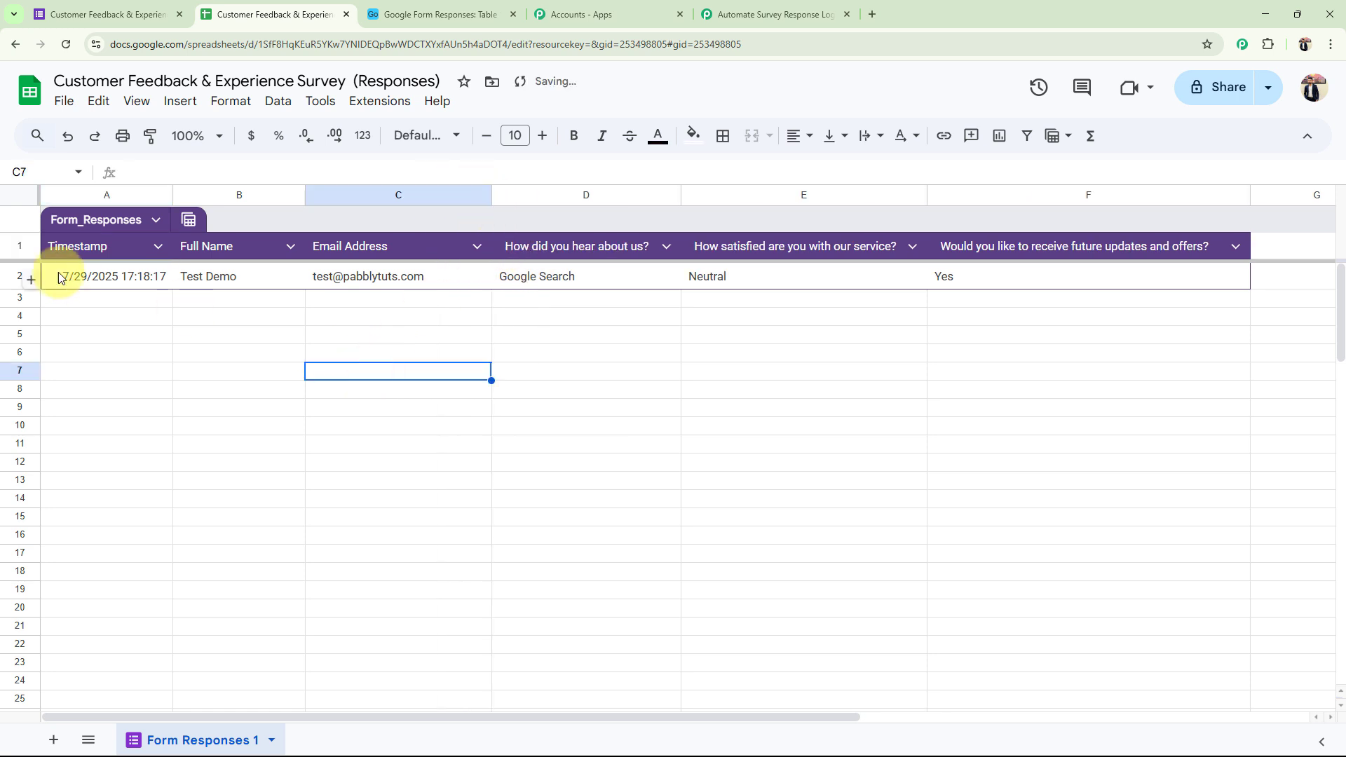
click(108, 282)
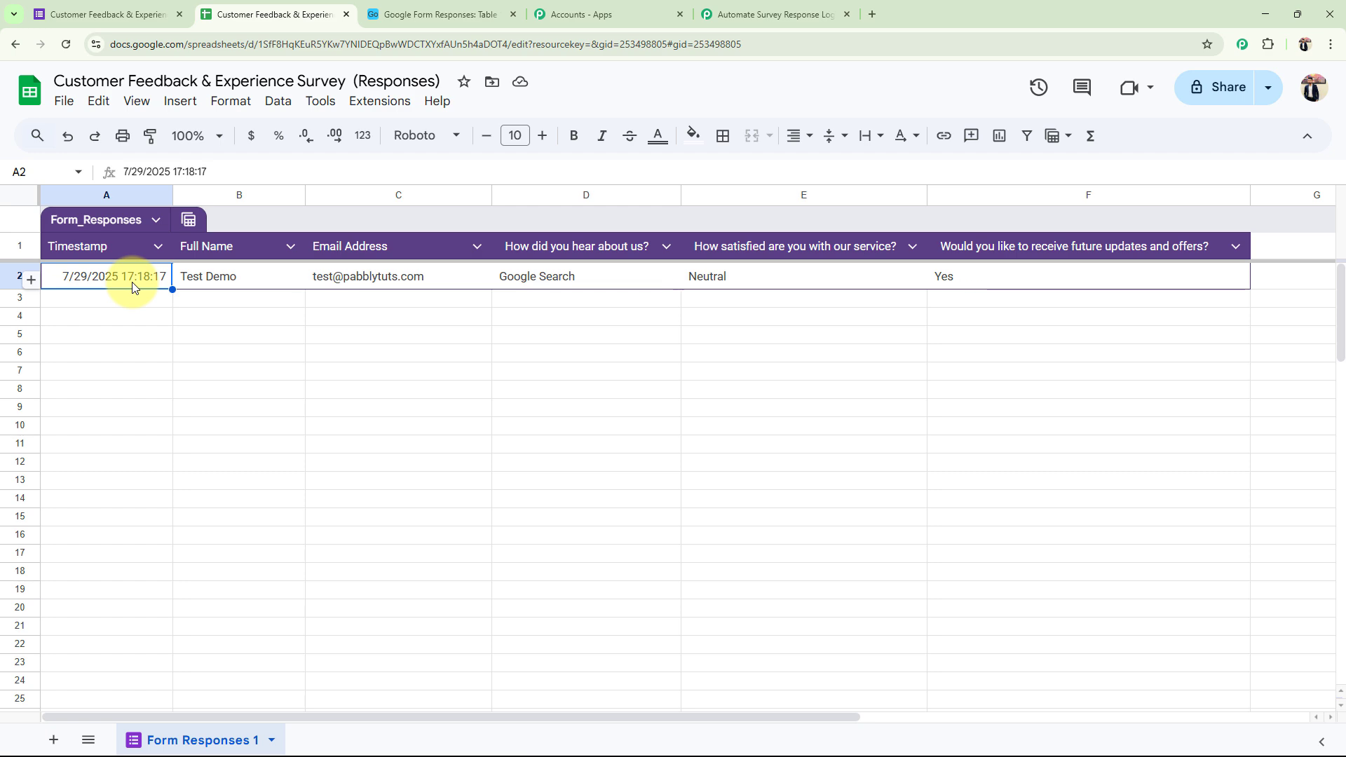
Switch to Pabbly Connect and check the webhook URL of the Google Forms trigger
click(771, 14)
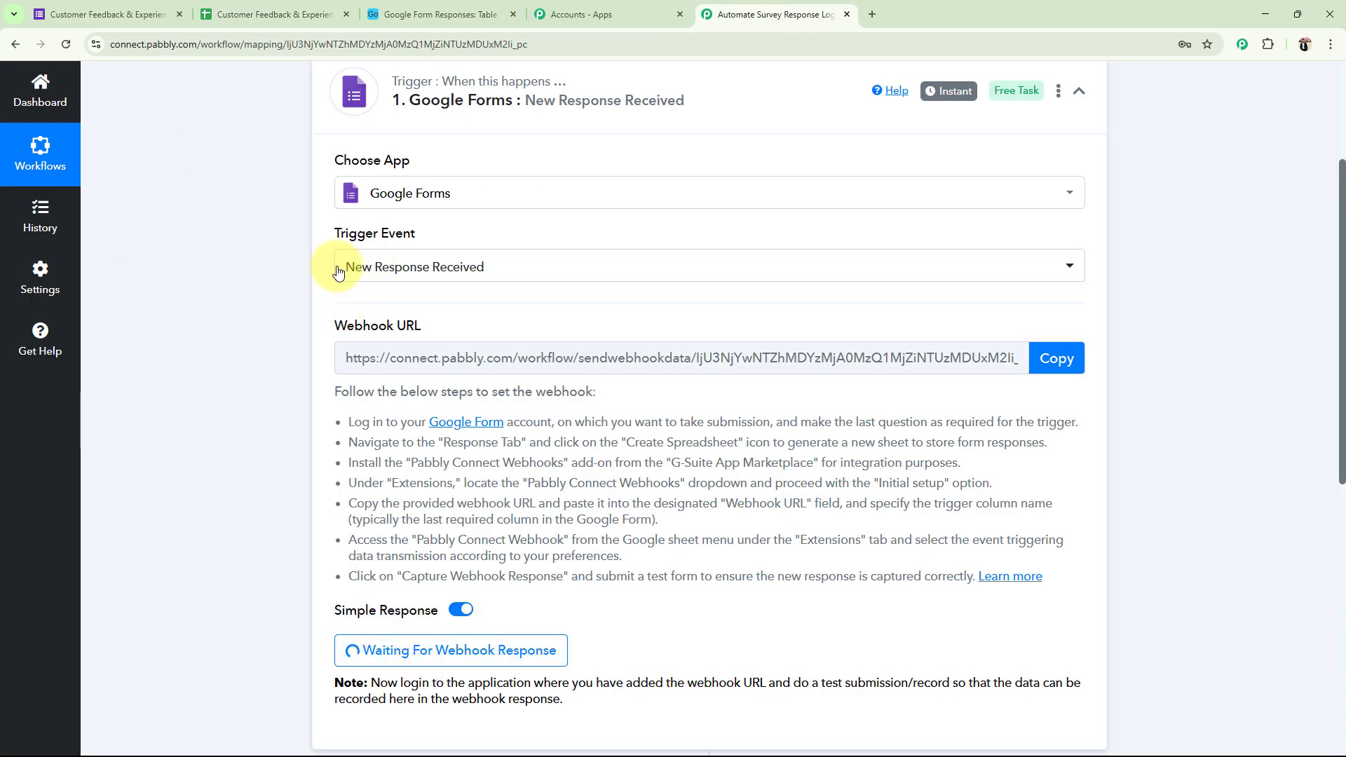
drag(331, 325, 470, 326)
click(225, 373)
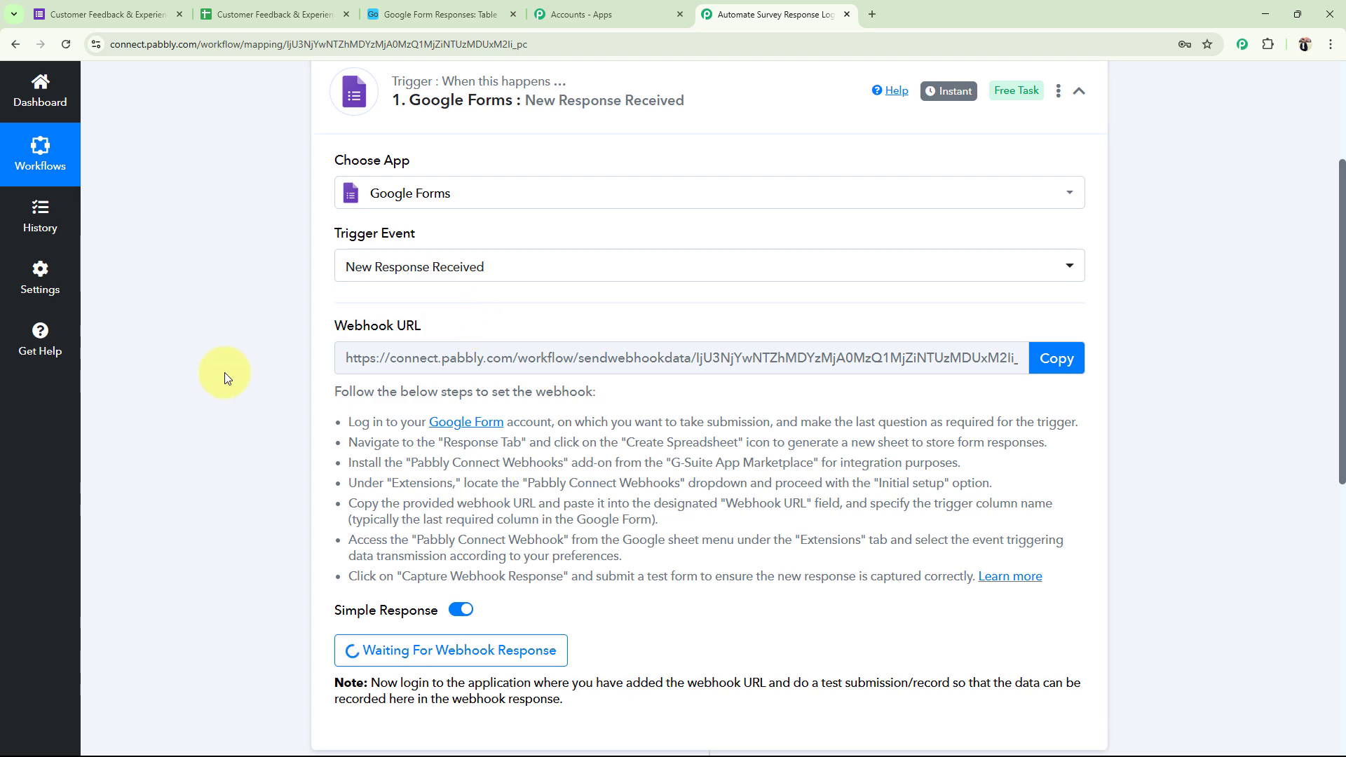
From the response spreadsheet, find the Pabbly Connect Webhooks add-on in Google Workspace Marketplace, check its installation status and close the marketplace
click(277, 14)
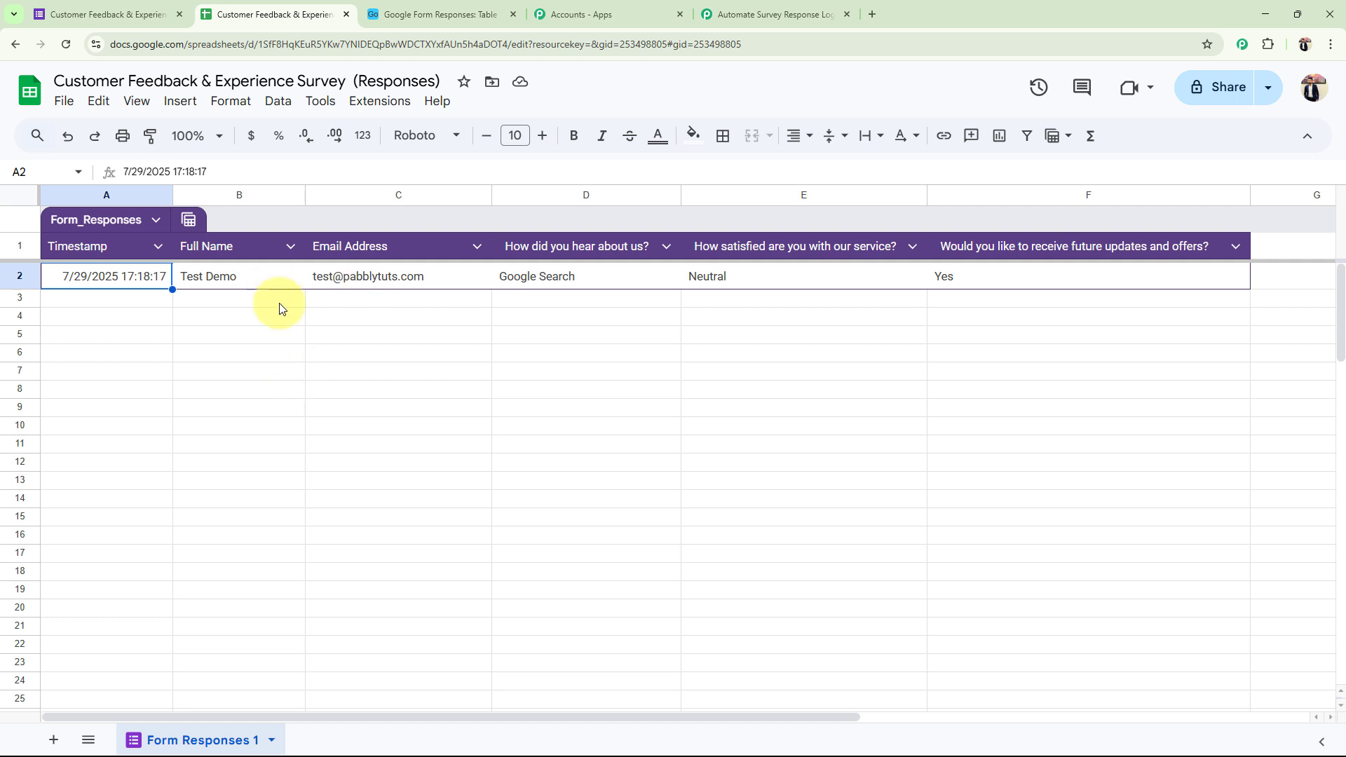
click(358, 103)
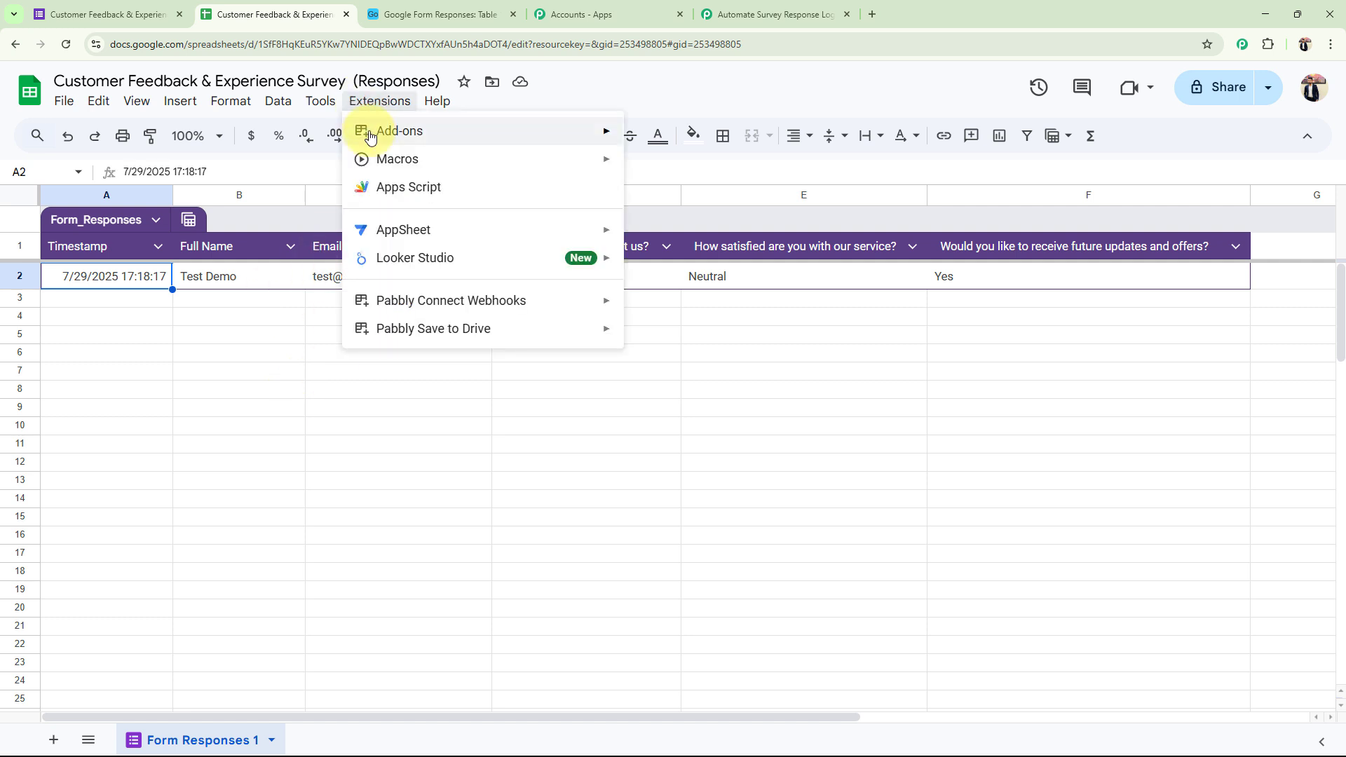
mouse_move(361, 131)
click(640, 142)
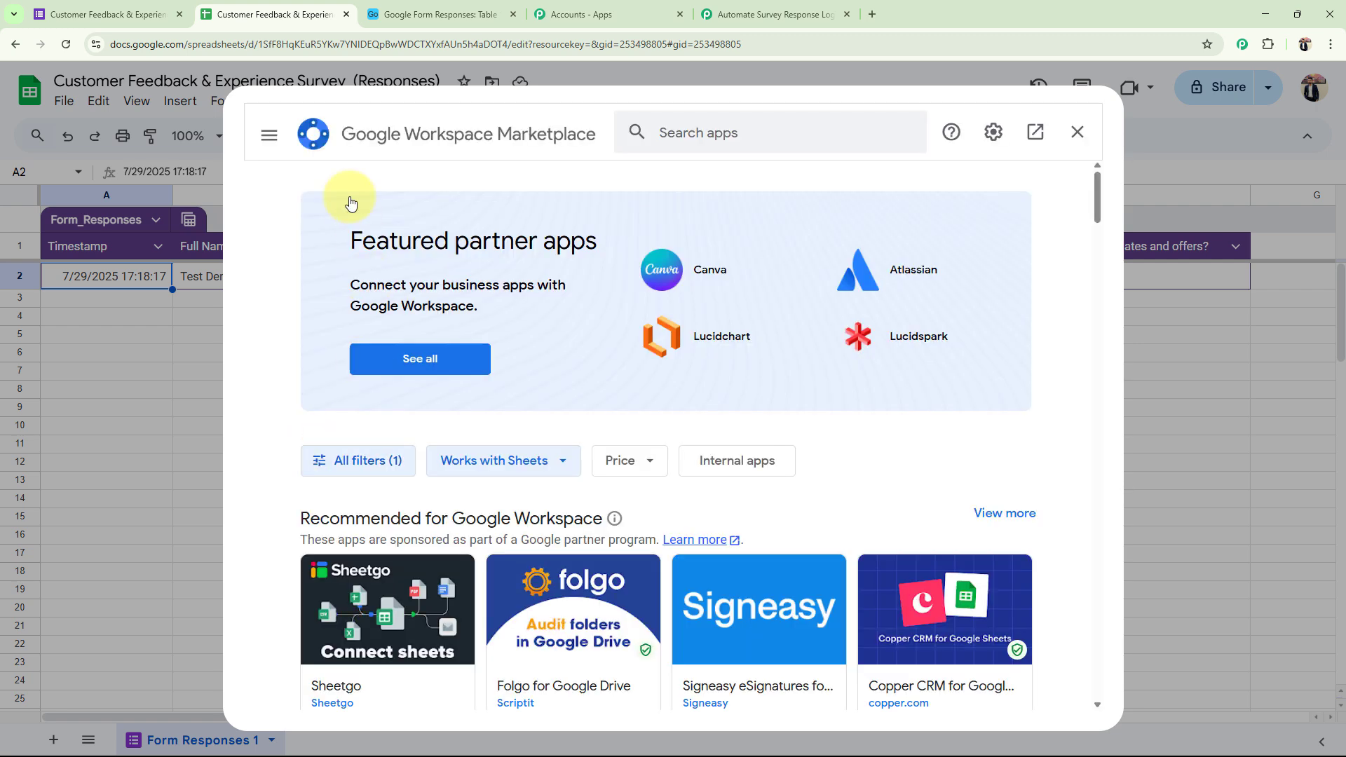
click(681, 138)
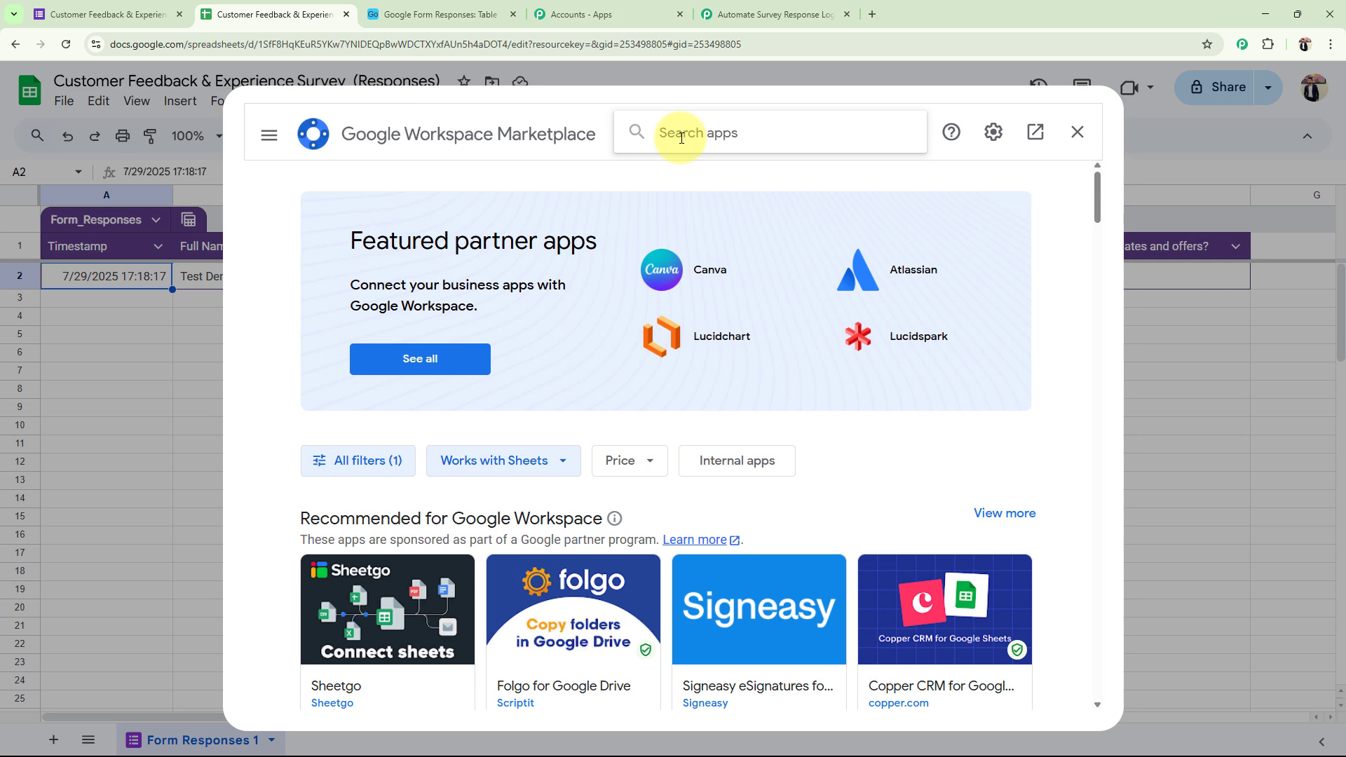
text(Pabbly)
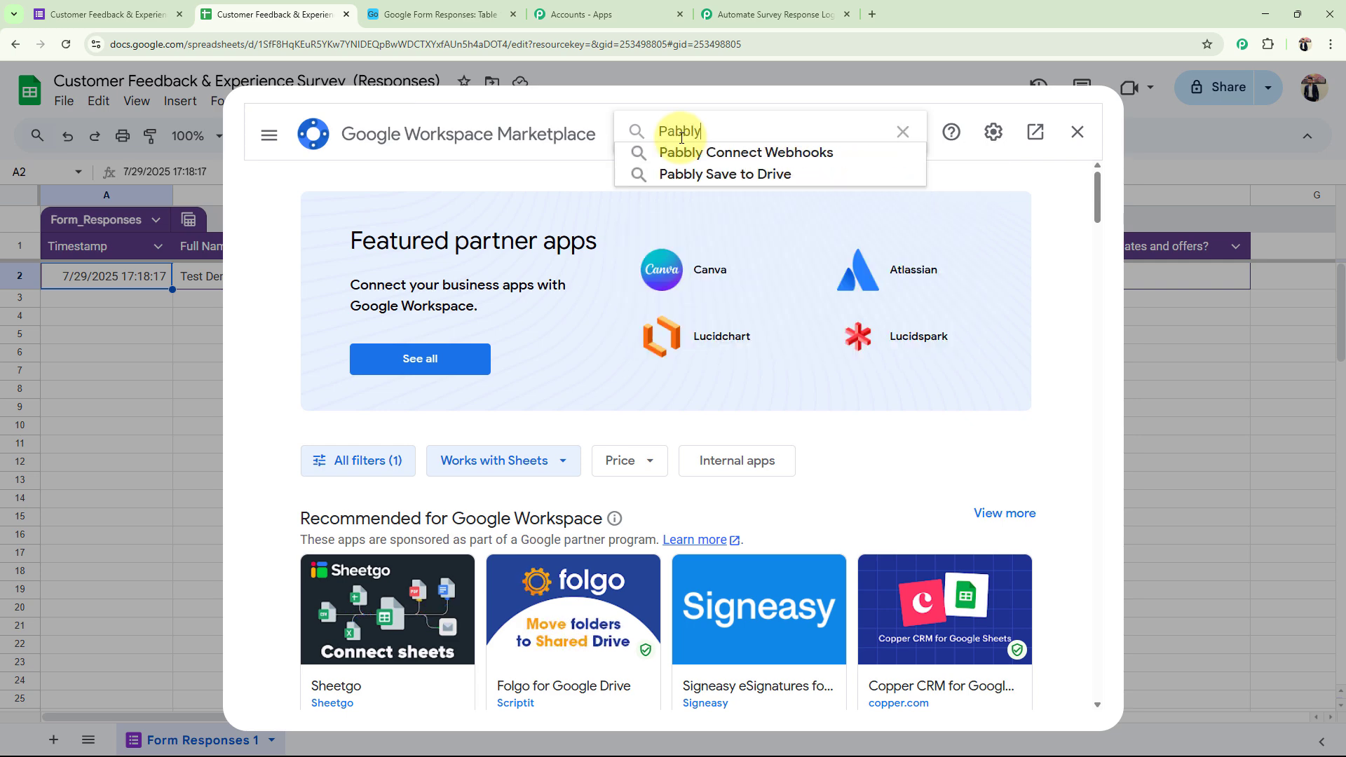
click(698, 150)
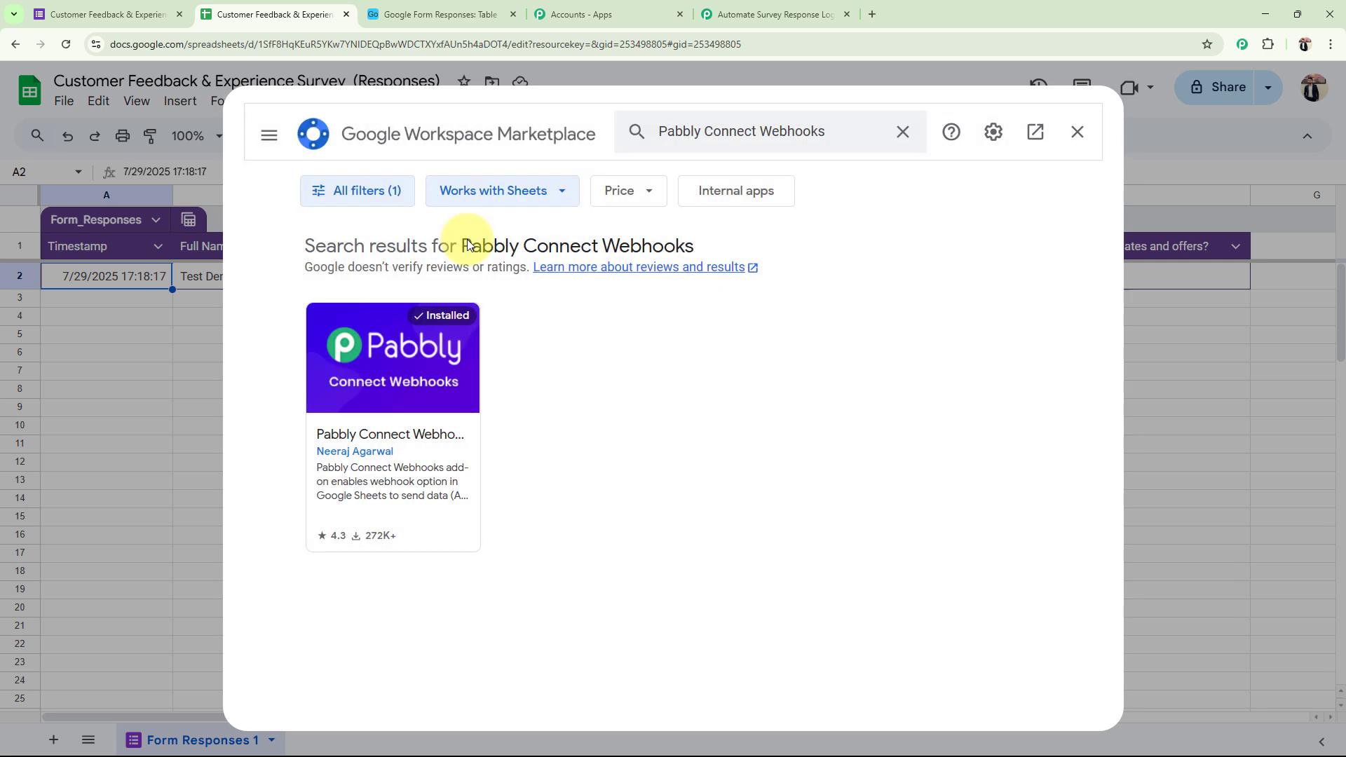
click(379, 418)
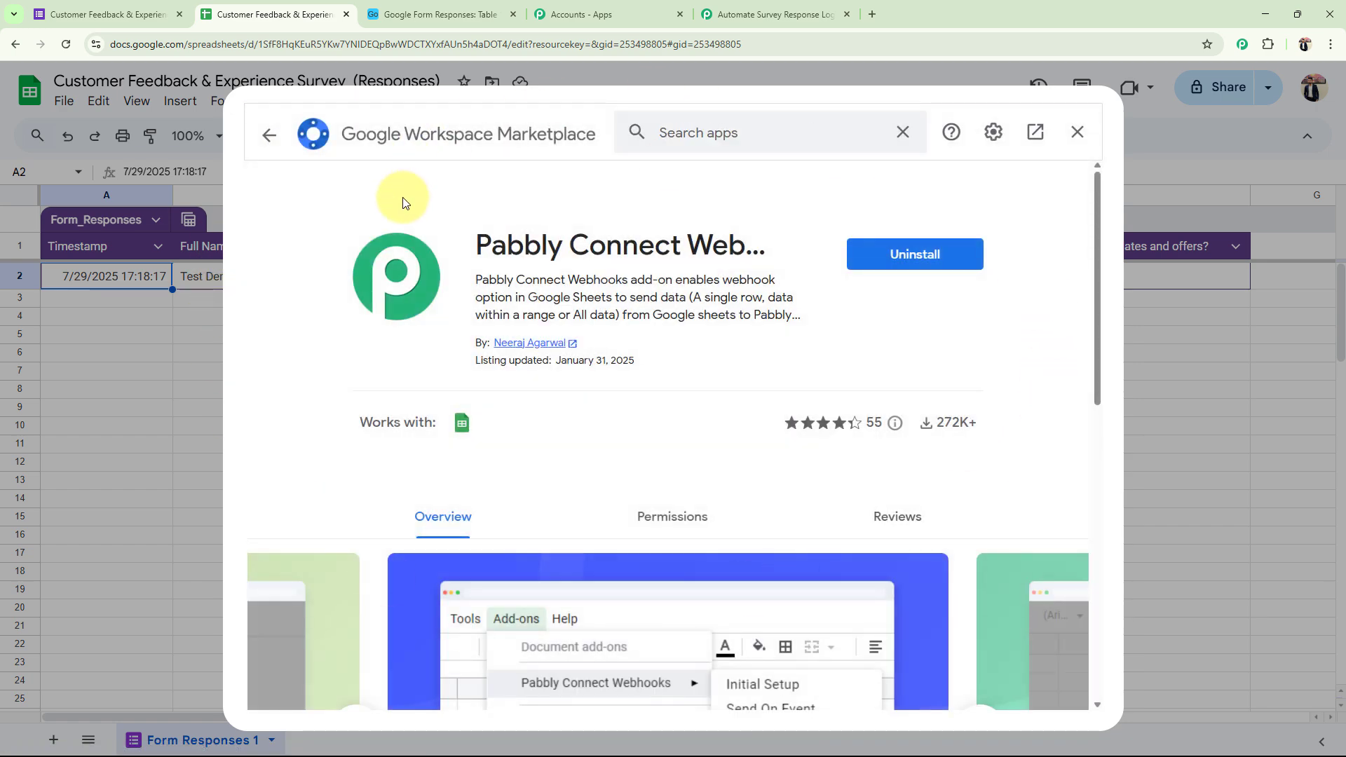
click(1080, 133)
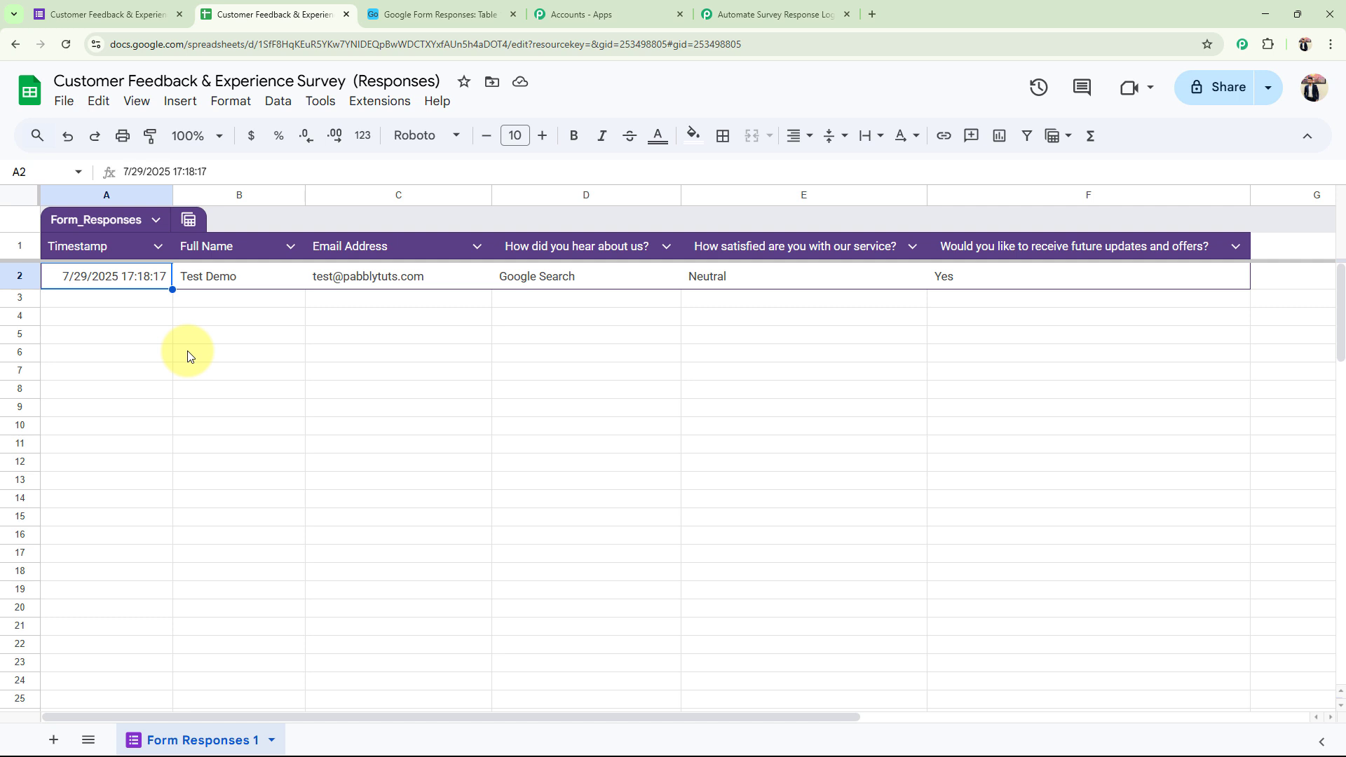
Start the Pabbly Connect Webhooks initial setup for the response sheet and paste the copied webhook URL into it
click(378, 102)
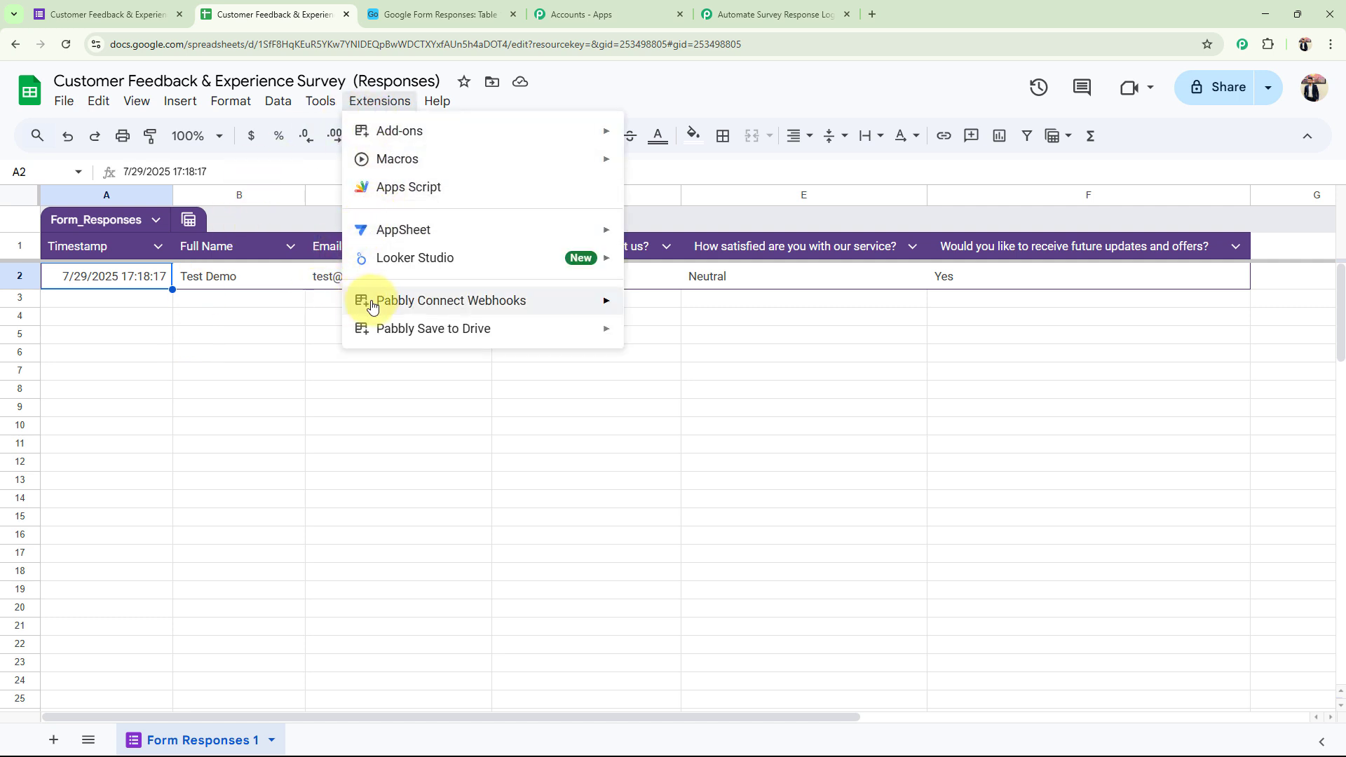
mouse_move(400, 306)
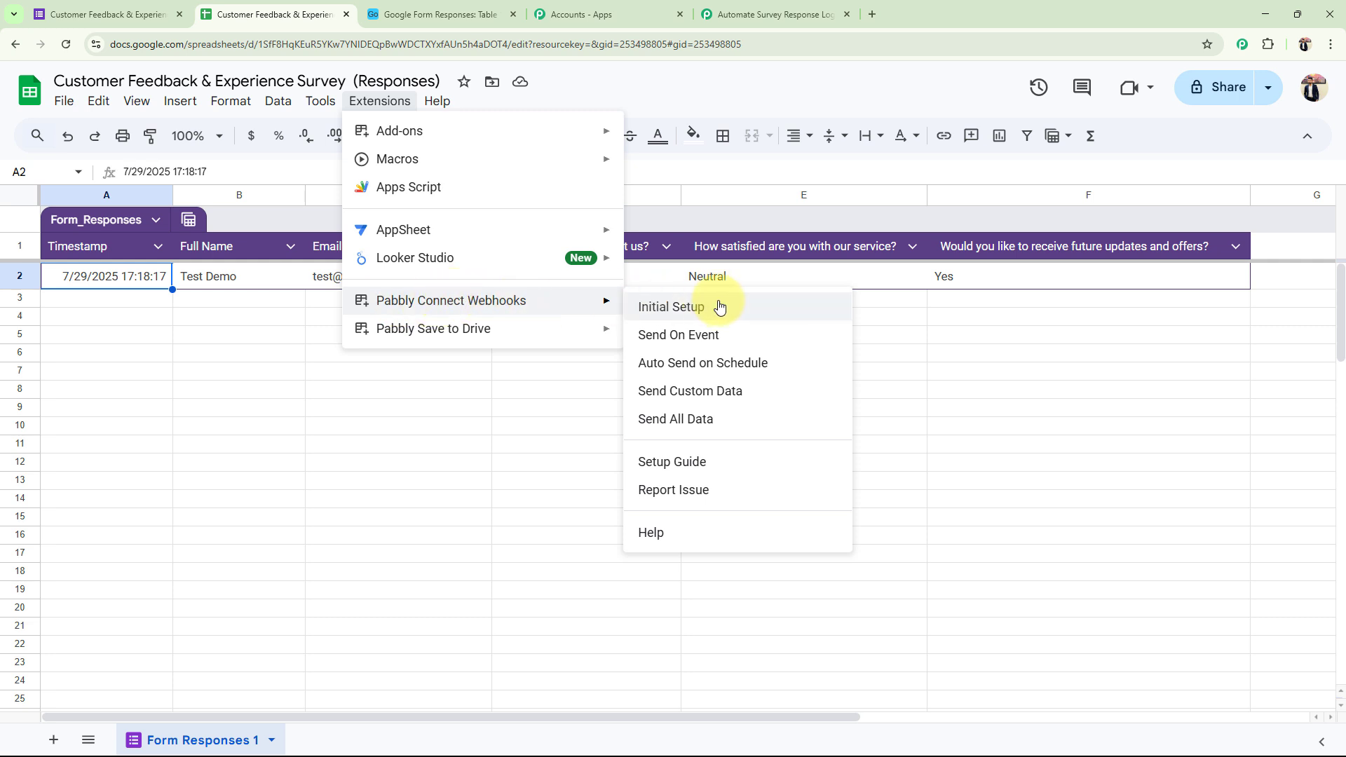
click(684, 310)
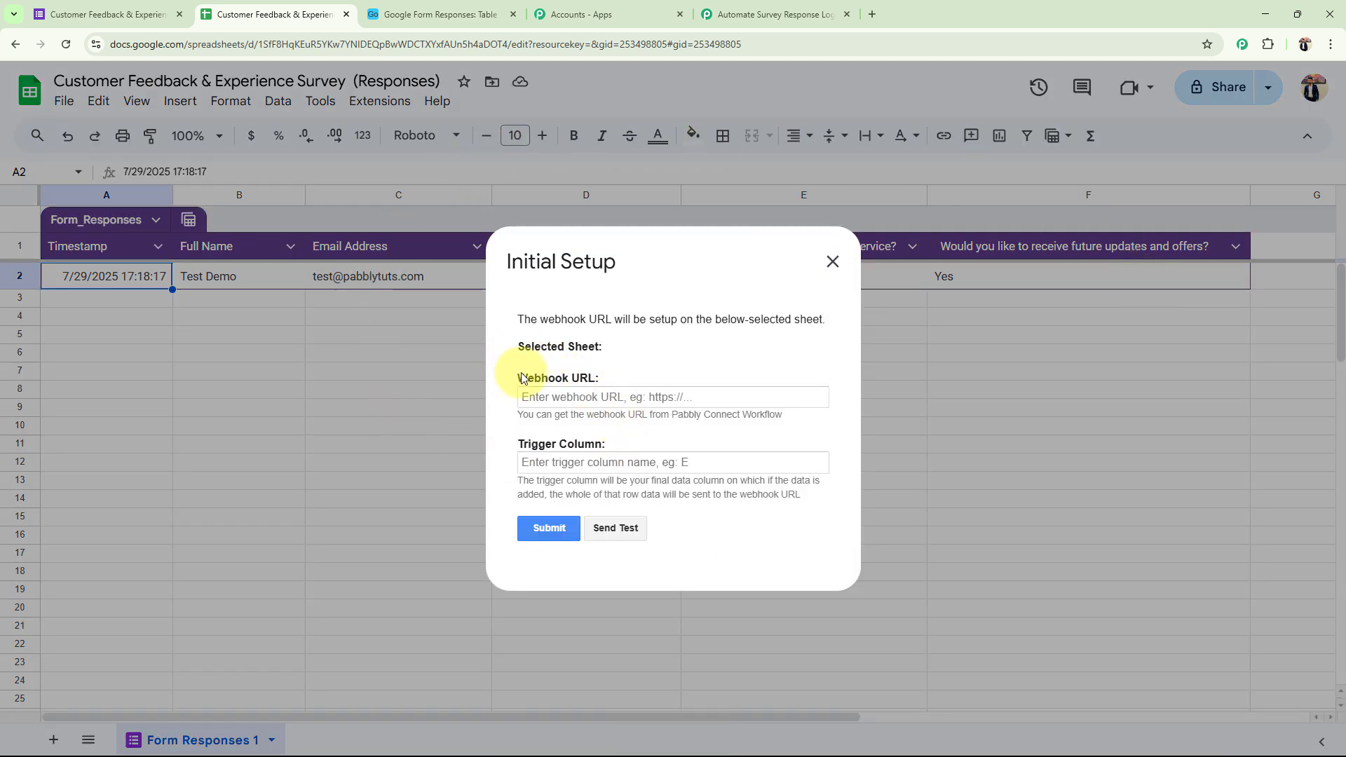
drag(521, 379, 588, 377)
click(533, 418)
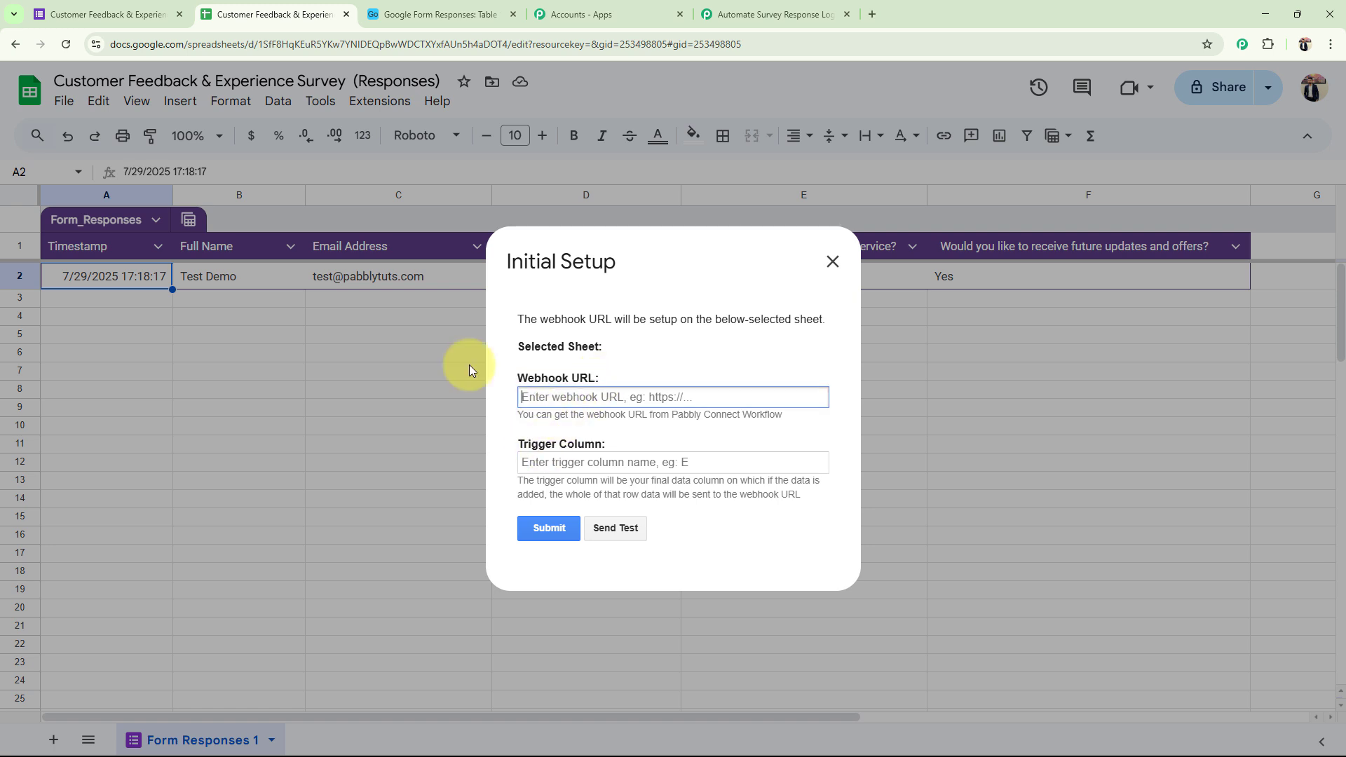
click(569, 398)
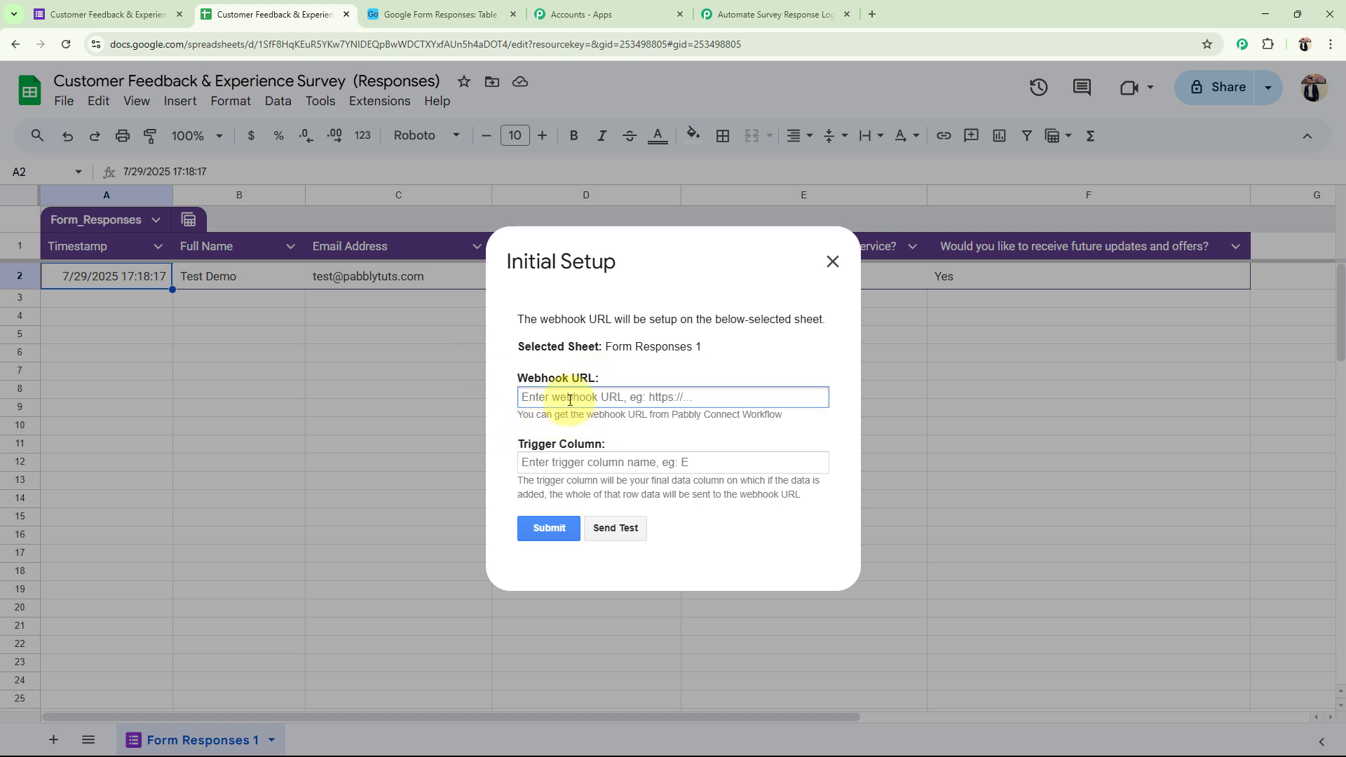
key(ctrl+v)
click(645, 360)
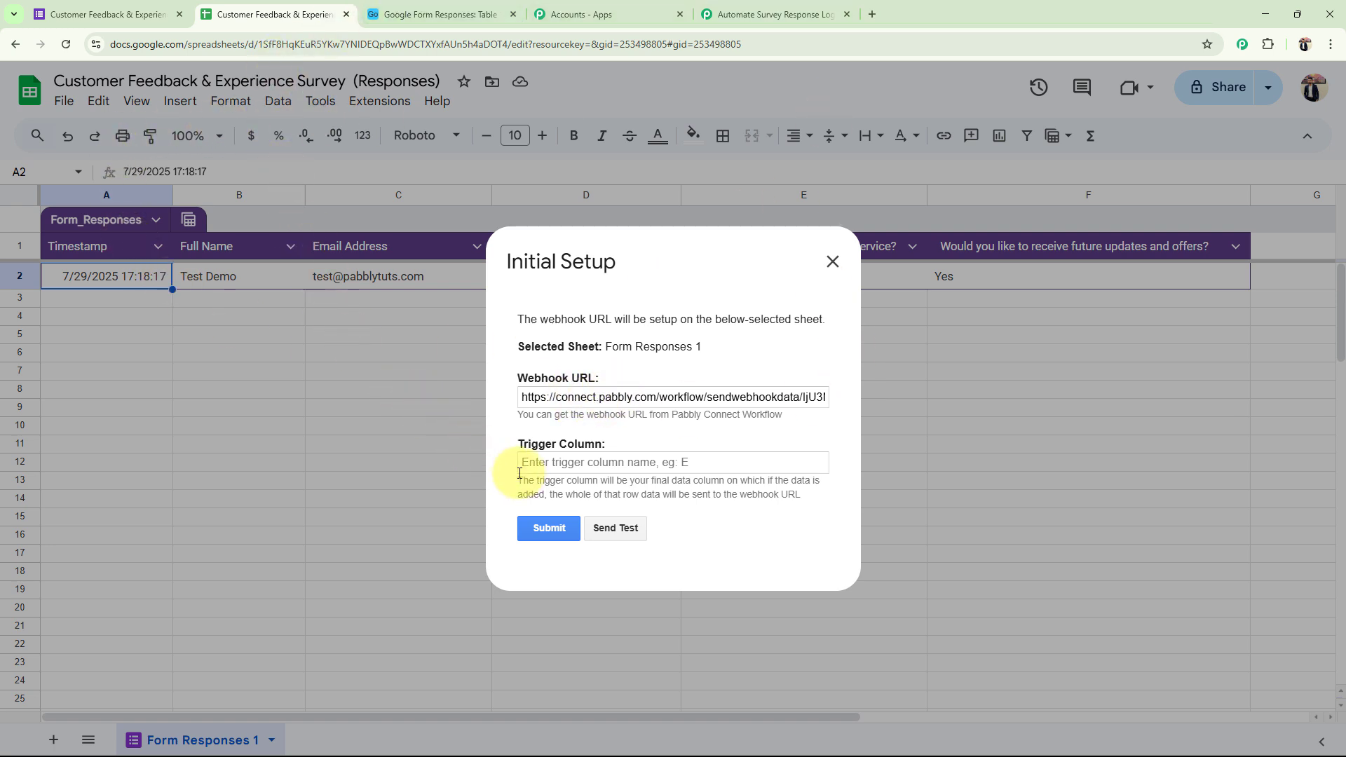
Set the webhook's trigger column to F and send test data
click(572, 466)
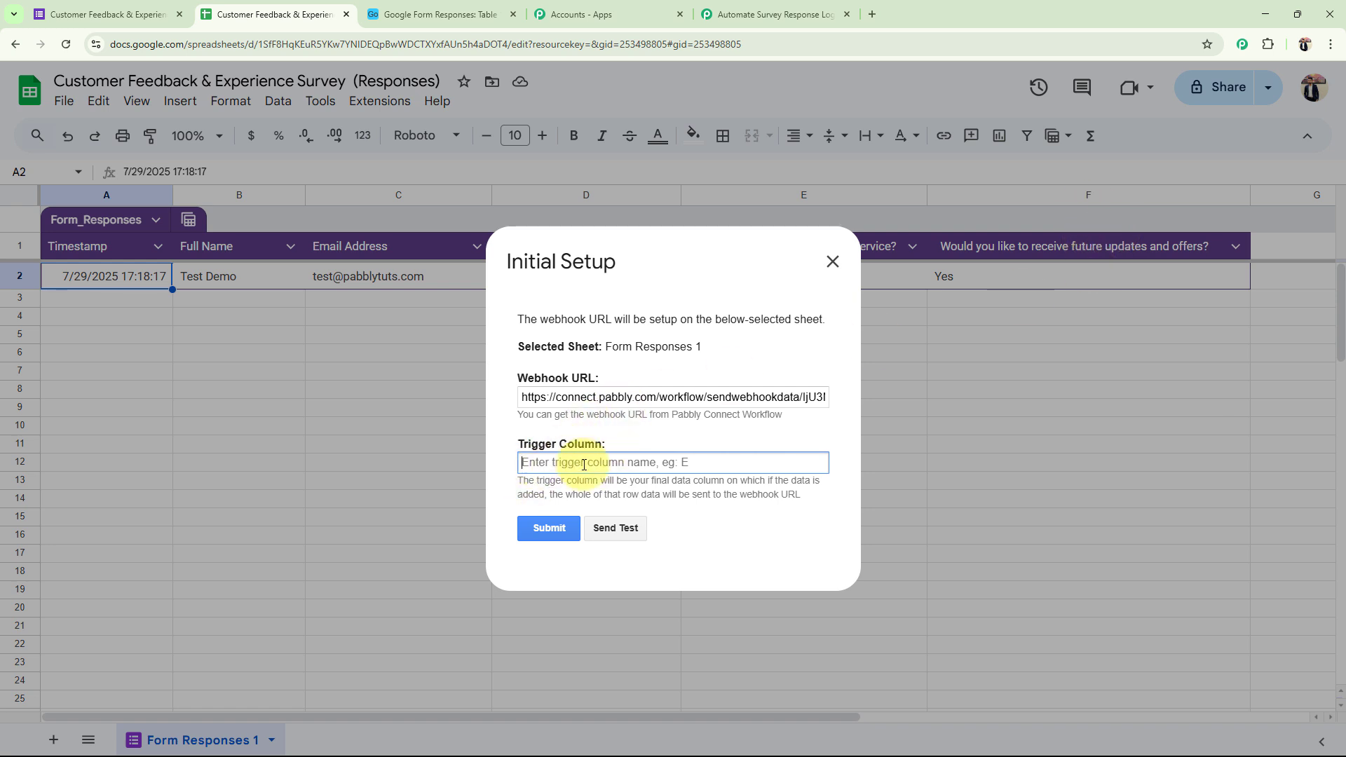
text(F)
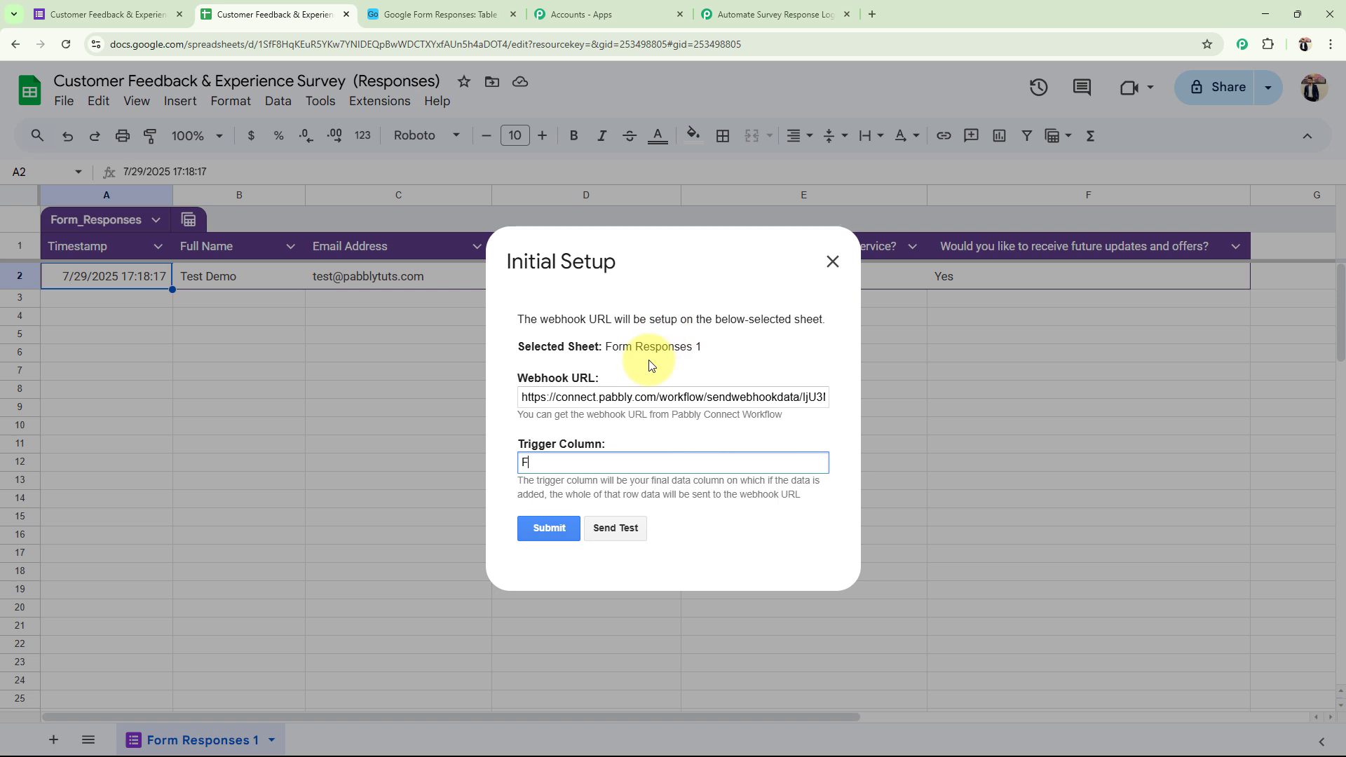
click(616, 530)
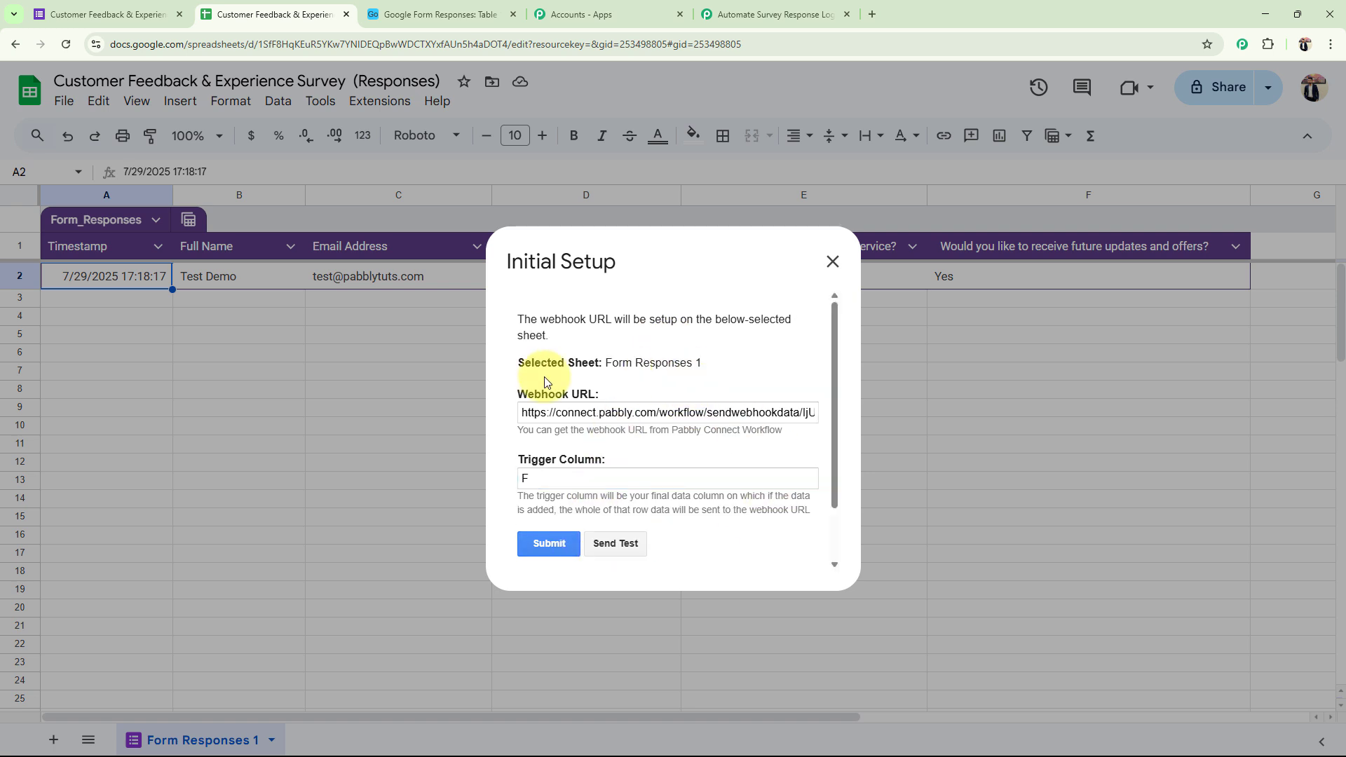
Review the webhook URL and test result, submit the initial setup and close the dialog
drag(530, 413, 665, 415)
click(667, 394)
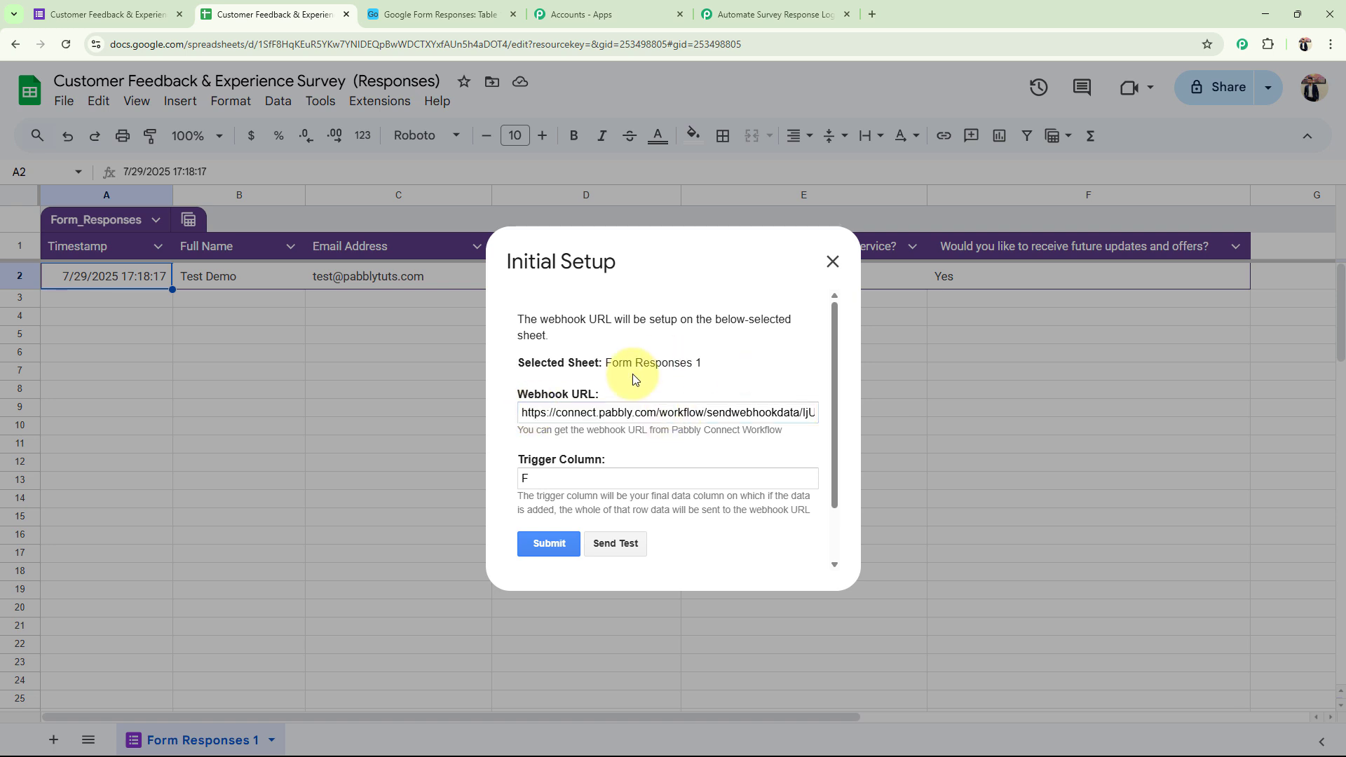
drag(834, 368, 837, 431)
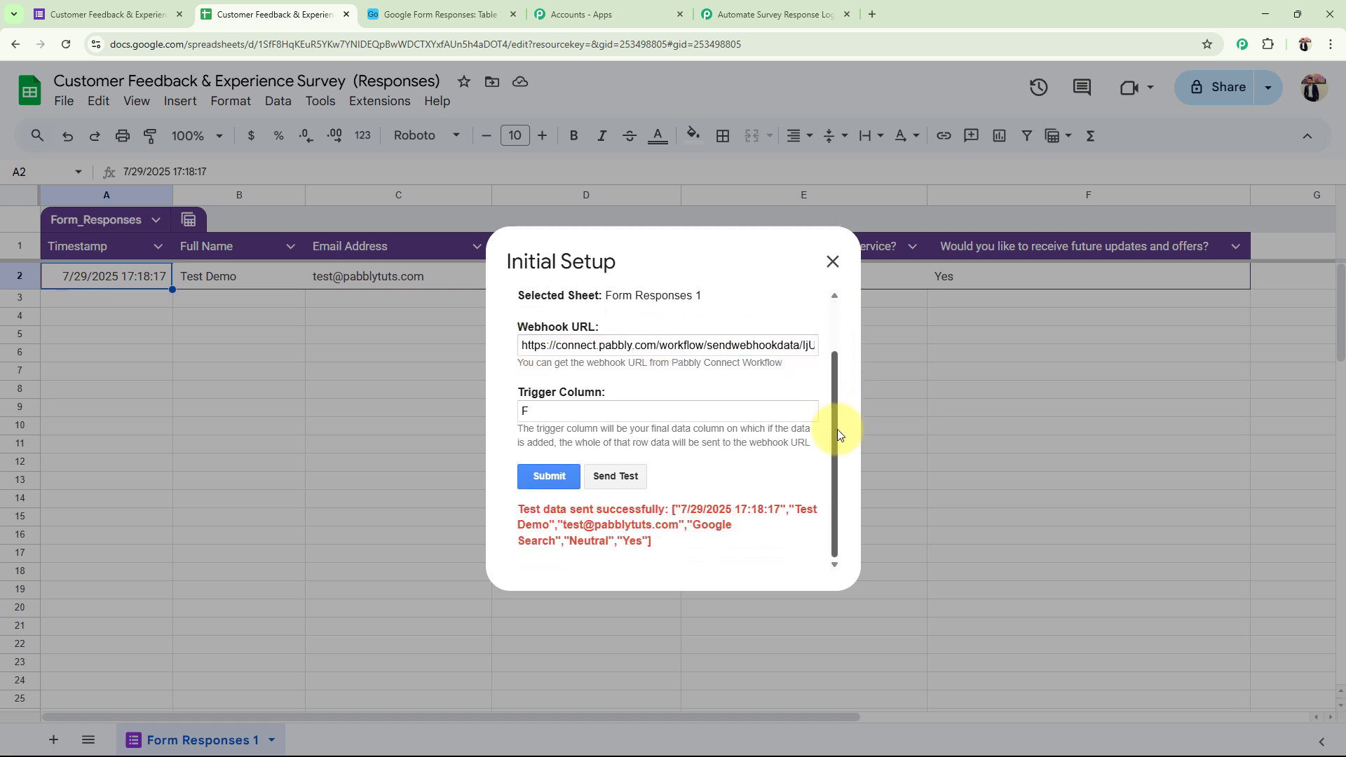
drag(517, 510, 700, 492)
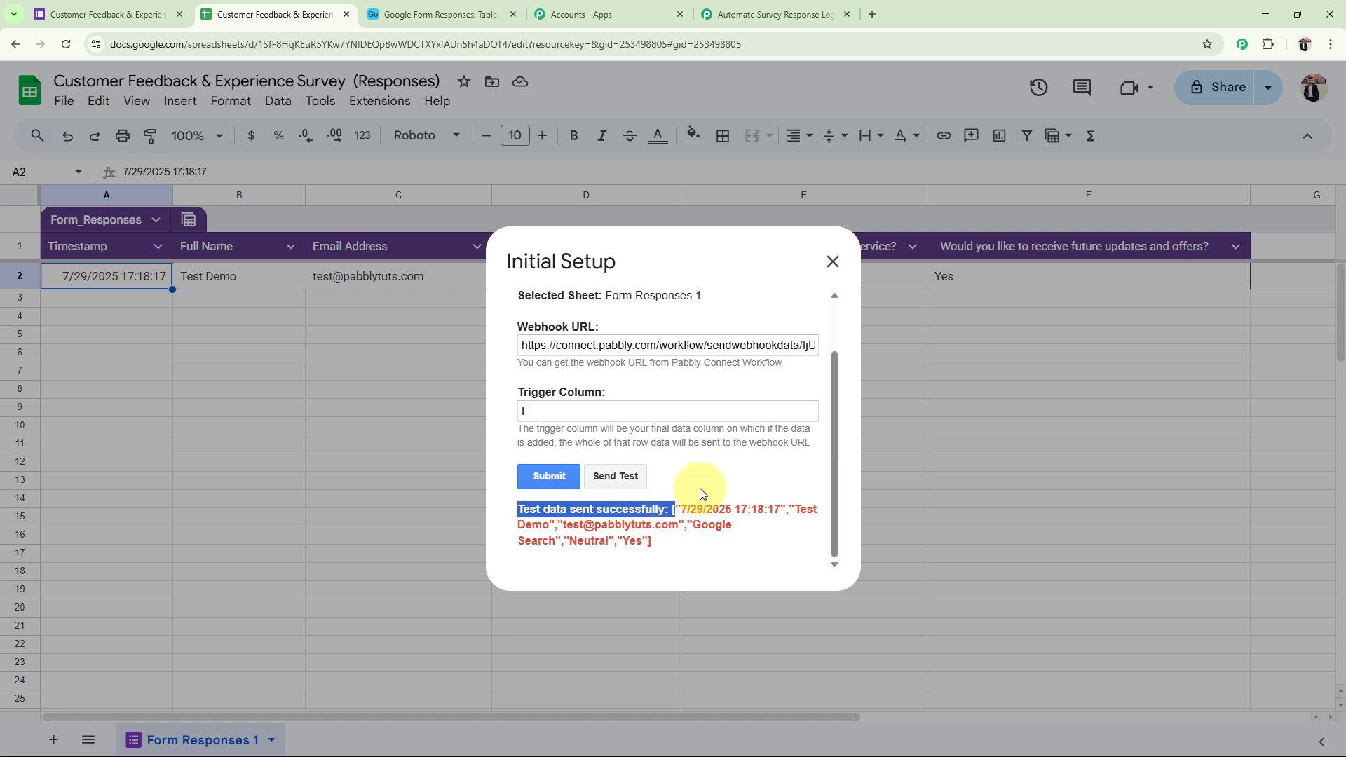
click(700, 494)
click(588, 469)
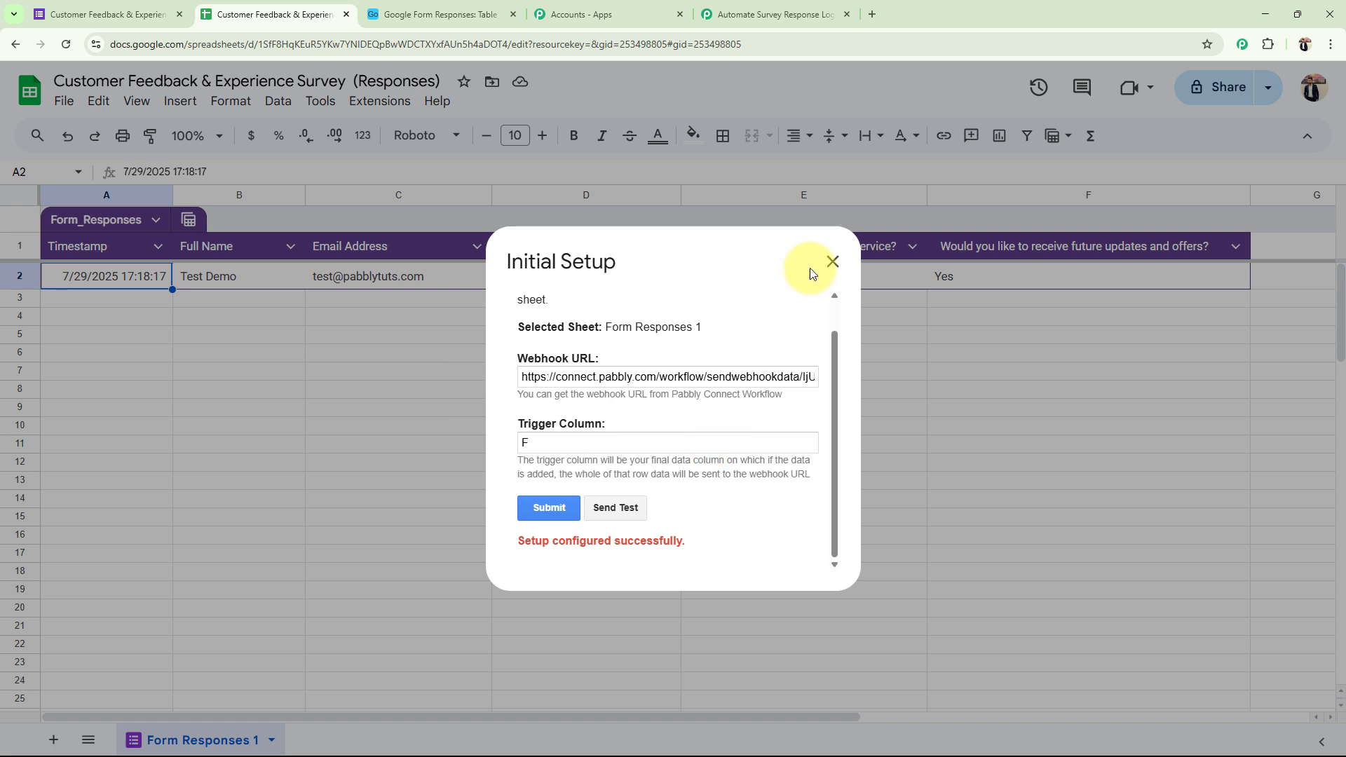
click(833, 262)
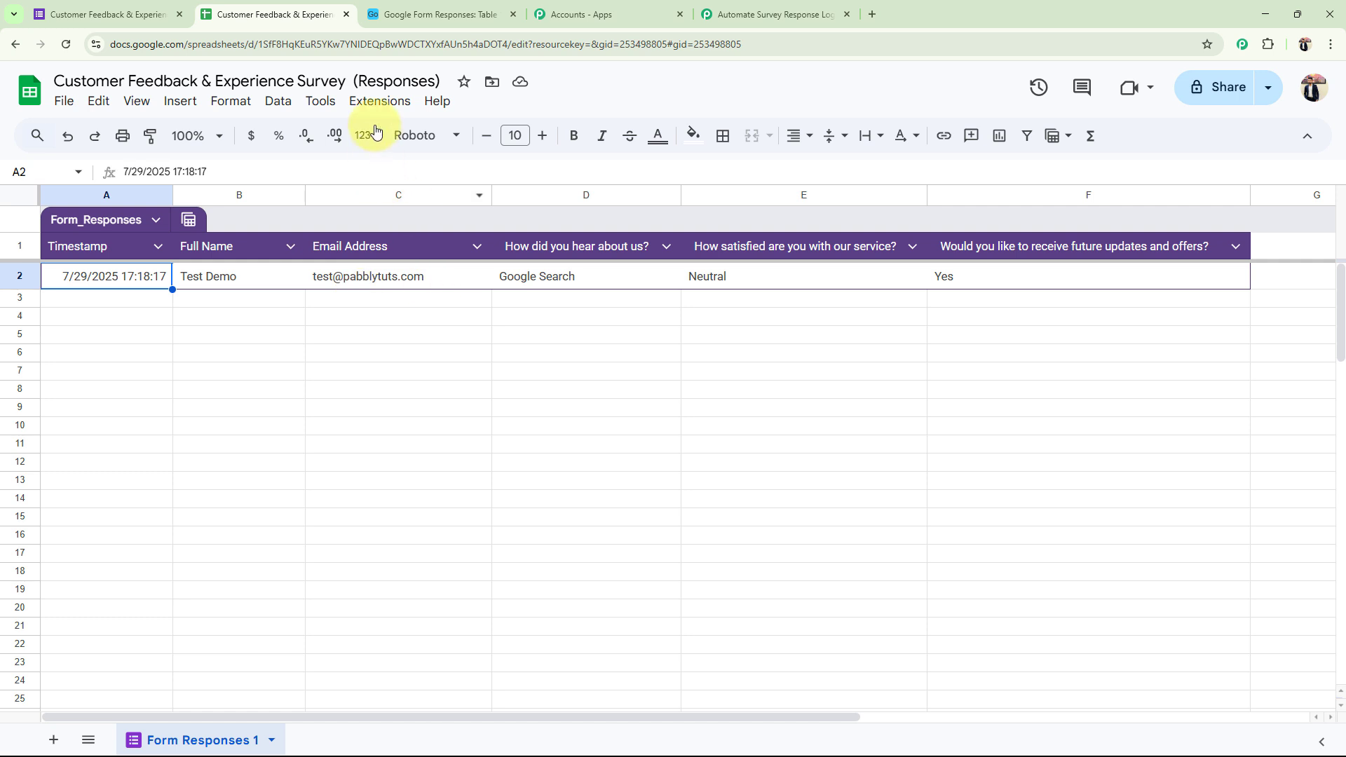
Enable Send On Event in the Pabbly Connect Webhooks add-on for the response sheet
click(364, 98)
mouse_move(372, 309)
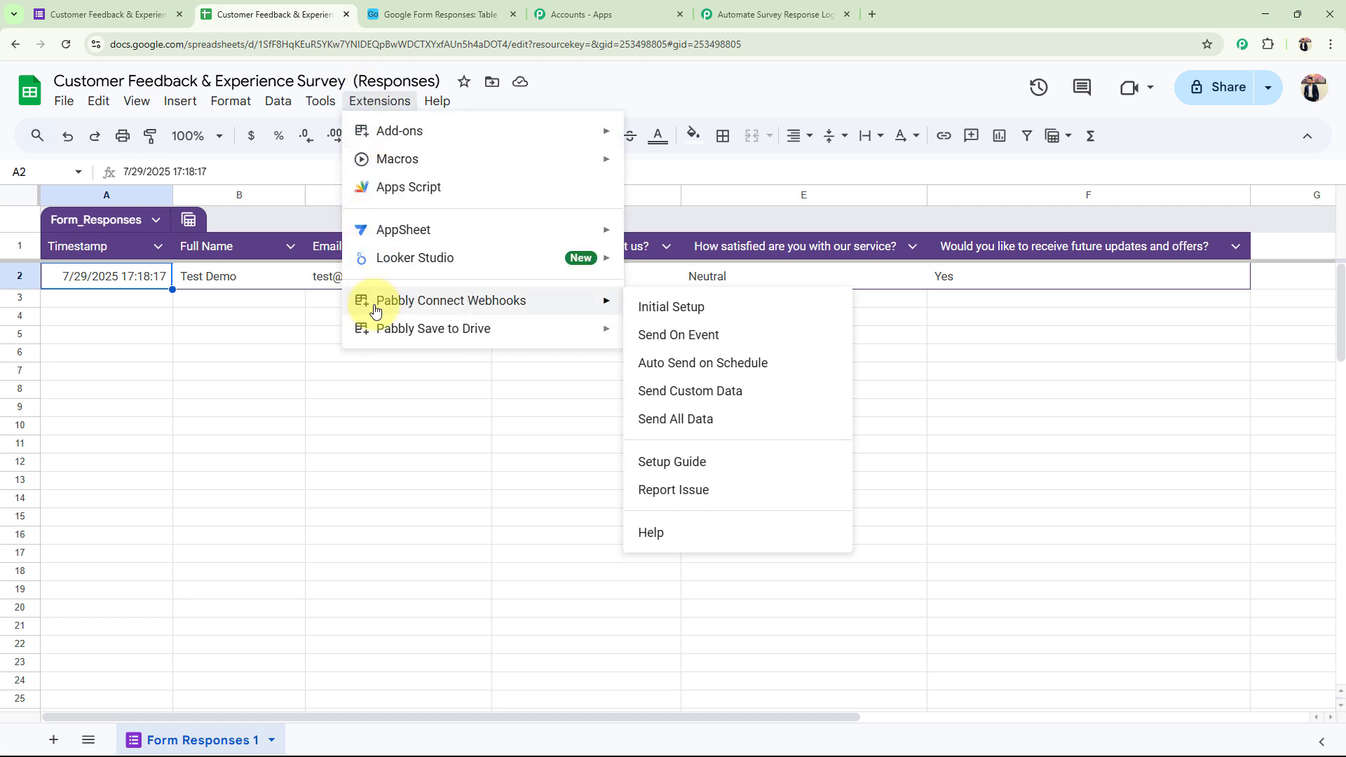
click(676, 335)
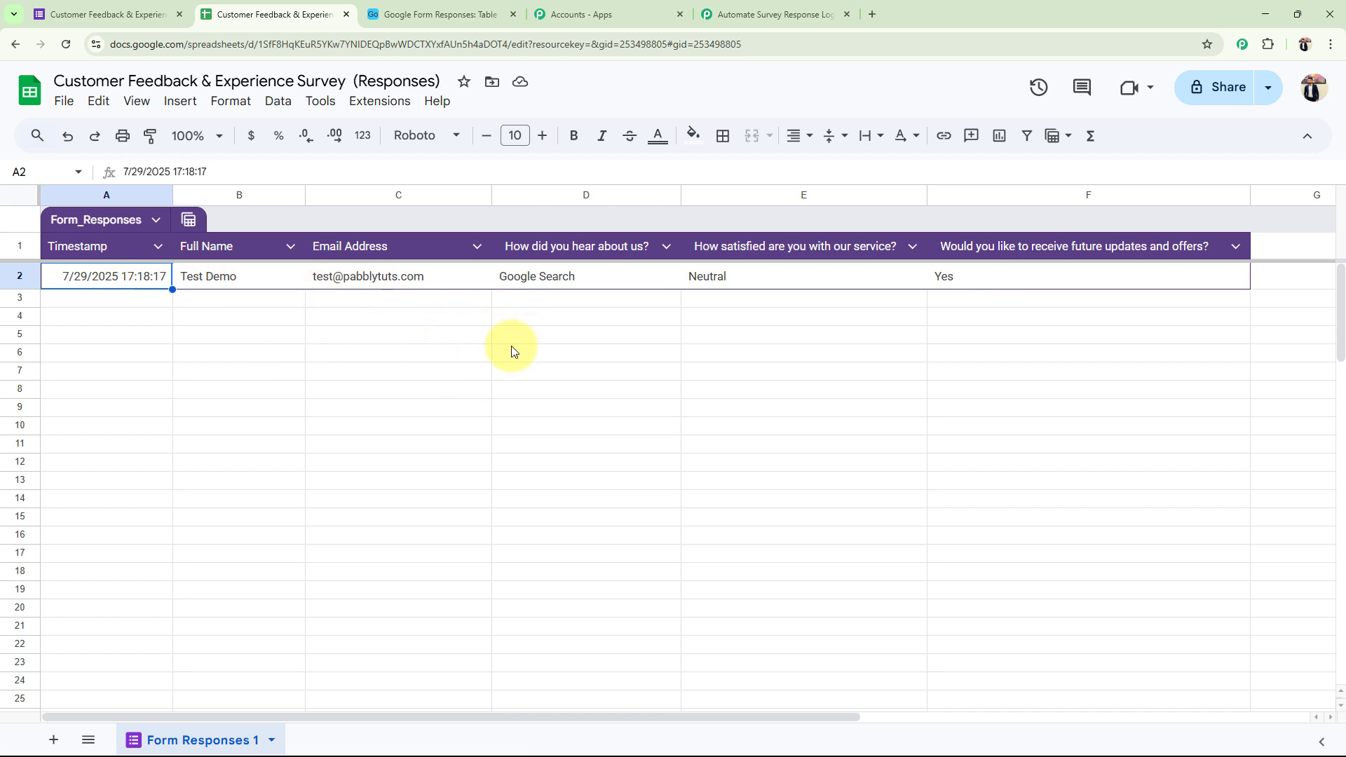
Switch to the Pabbly Connect workflow, examine the survey answers in the captured webhook response, and collapse the Google Forms trigger
click(766, 12)
scroll(264, 534, down, 6)
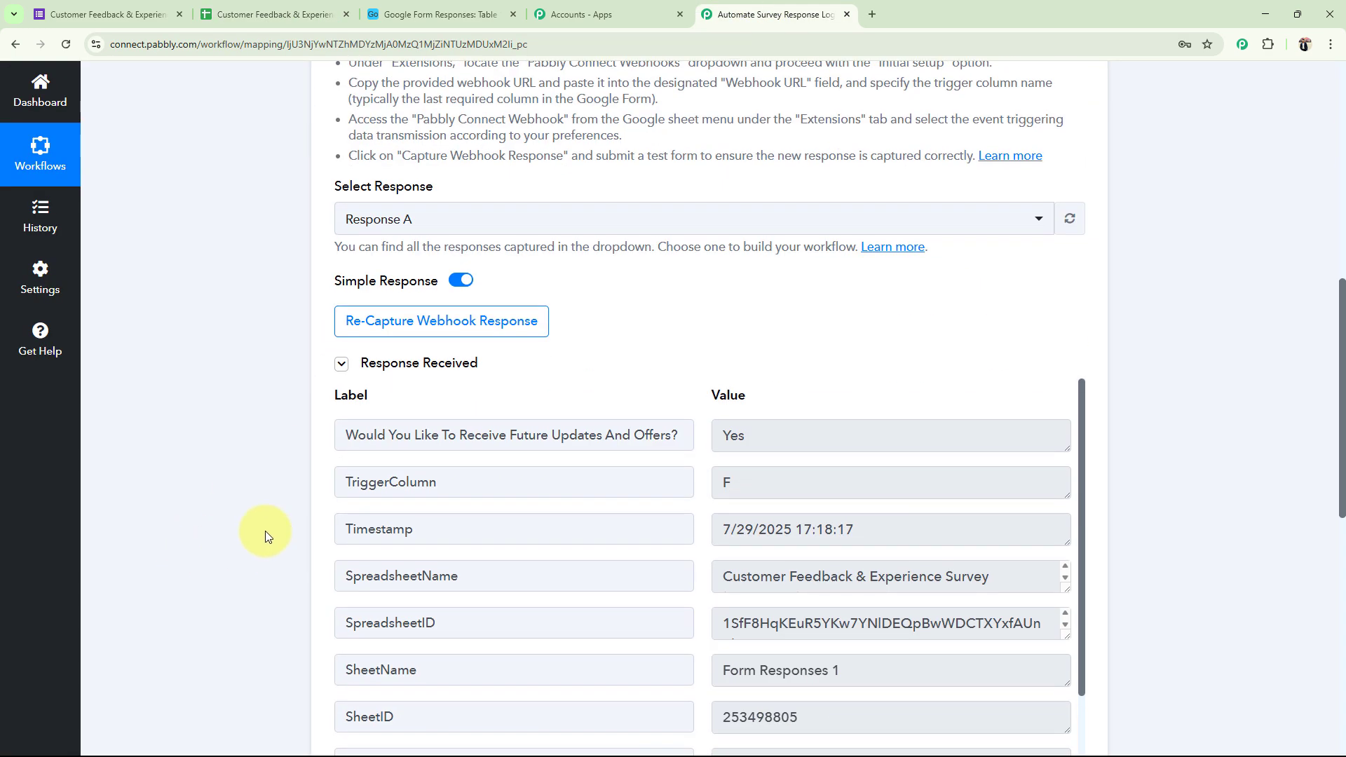
scroll(291, 520, down, 3)
drag(1050, 363, 719, 396)
scroll(846, 446, down, 5)
drag(862, 445, 715, 341)
drag(796, 295, 716, 295)
scroll(550, 391, up, 15)
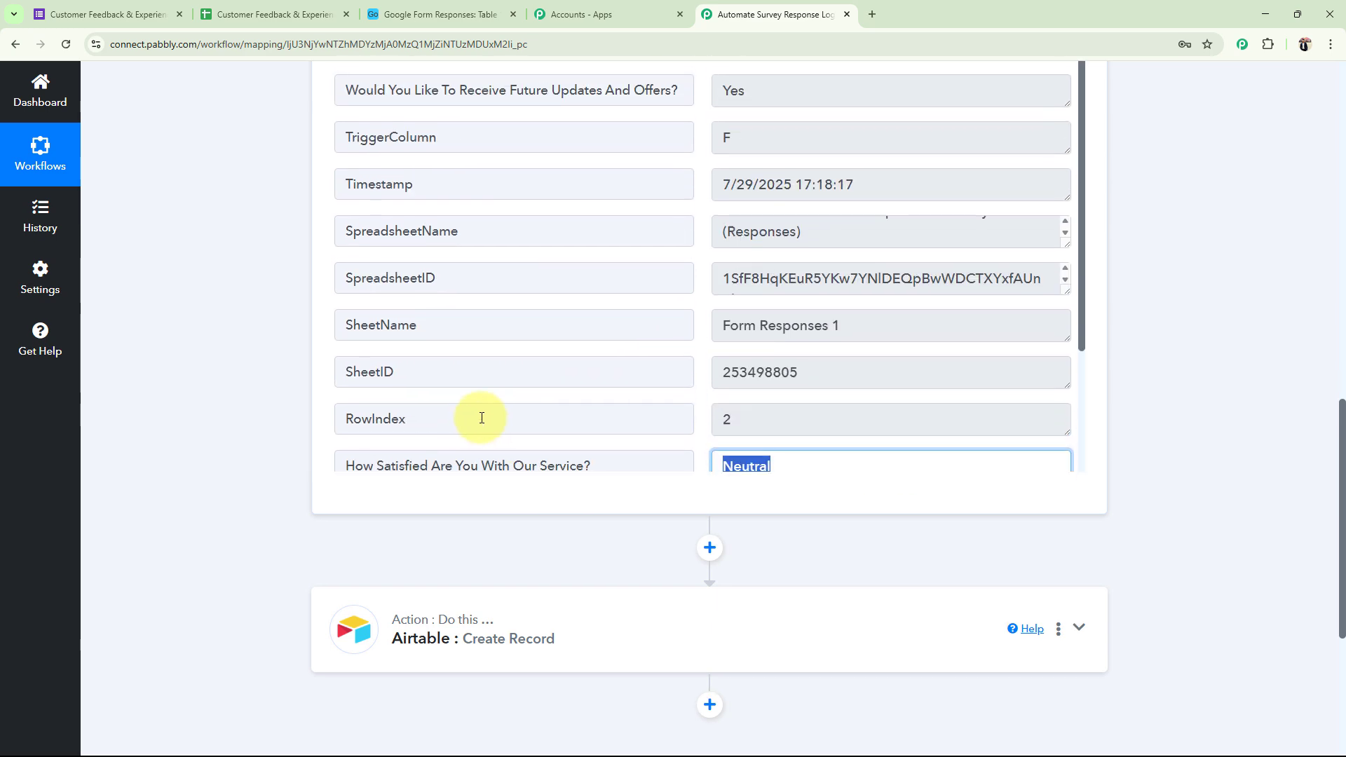
click(498, 303)
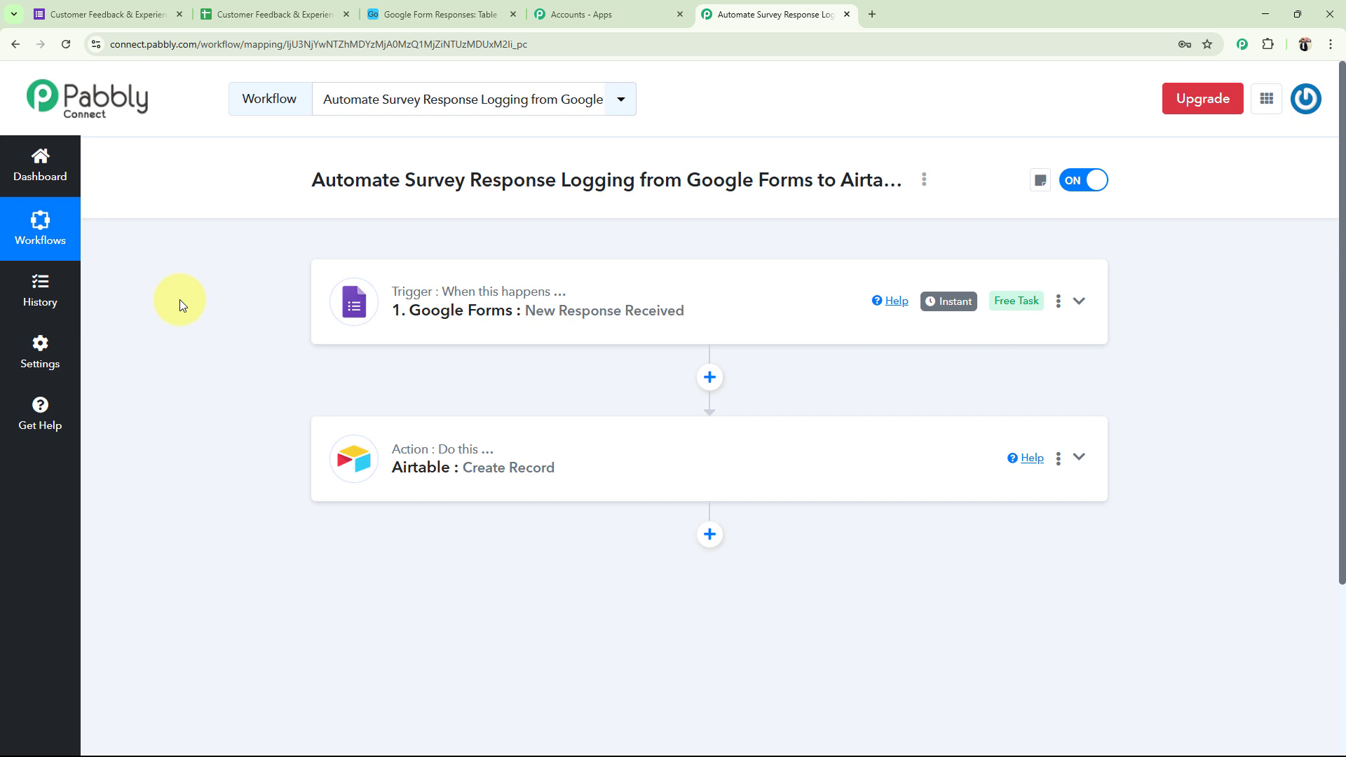
Expand the Airtable Create Record action and start authorizing a new Airtable connection
click(475, 500)
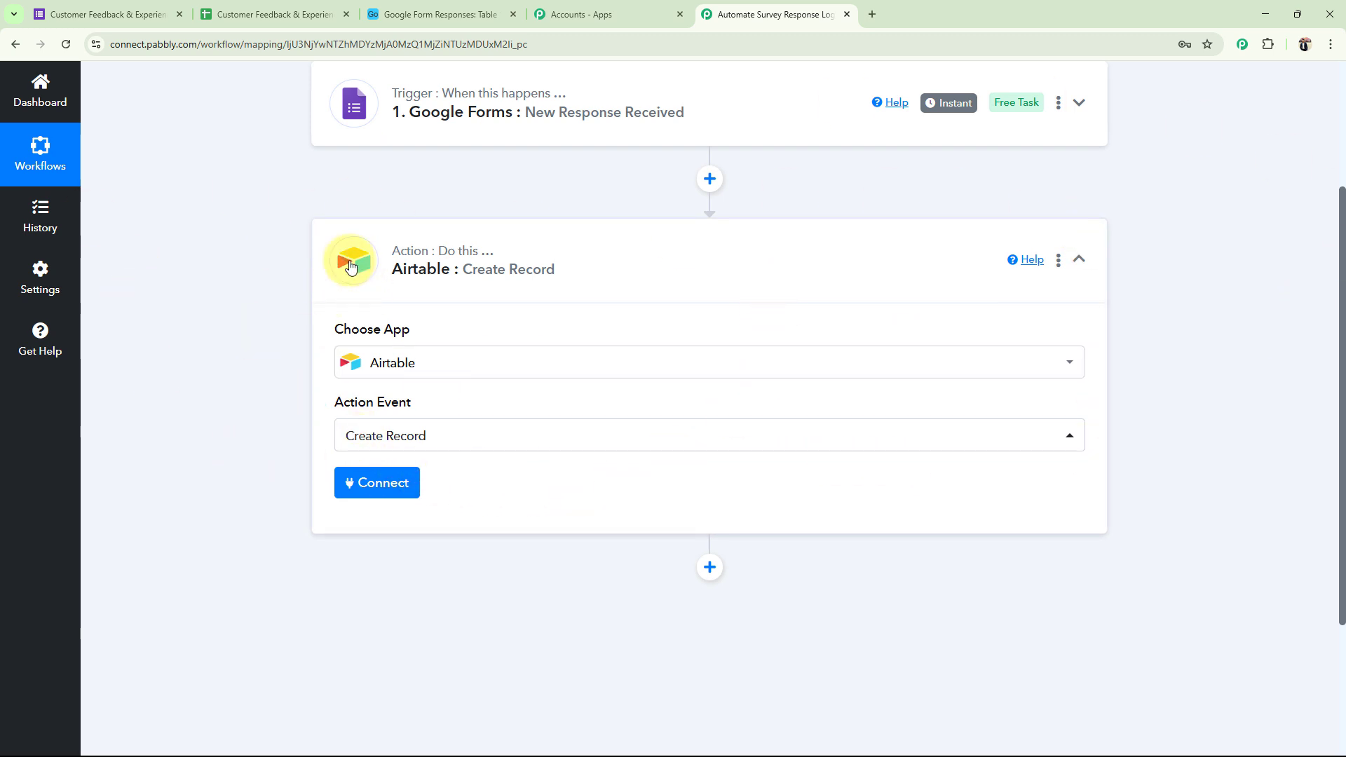
click(444, 486)
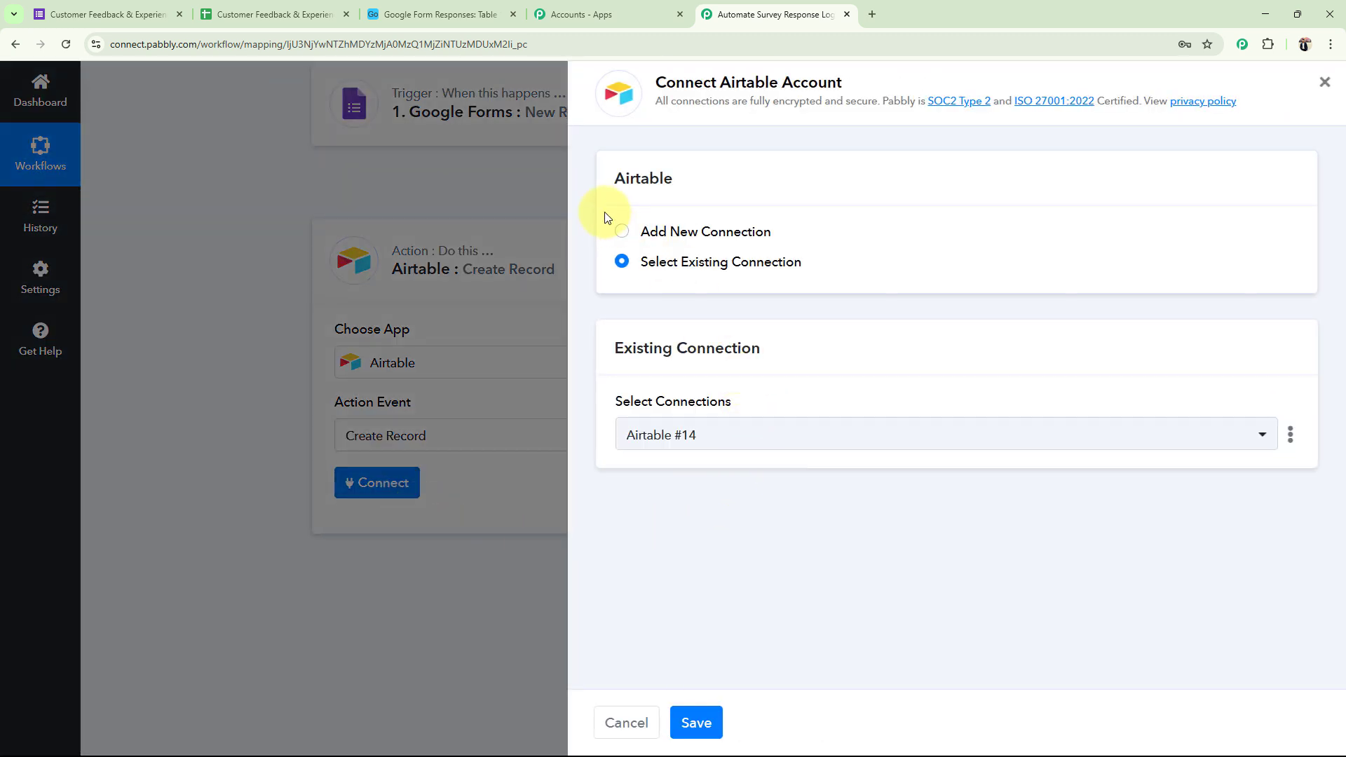
click(621, 232)
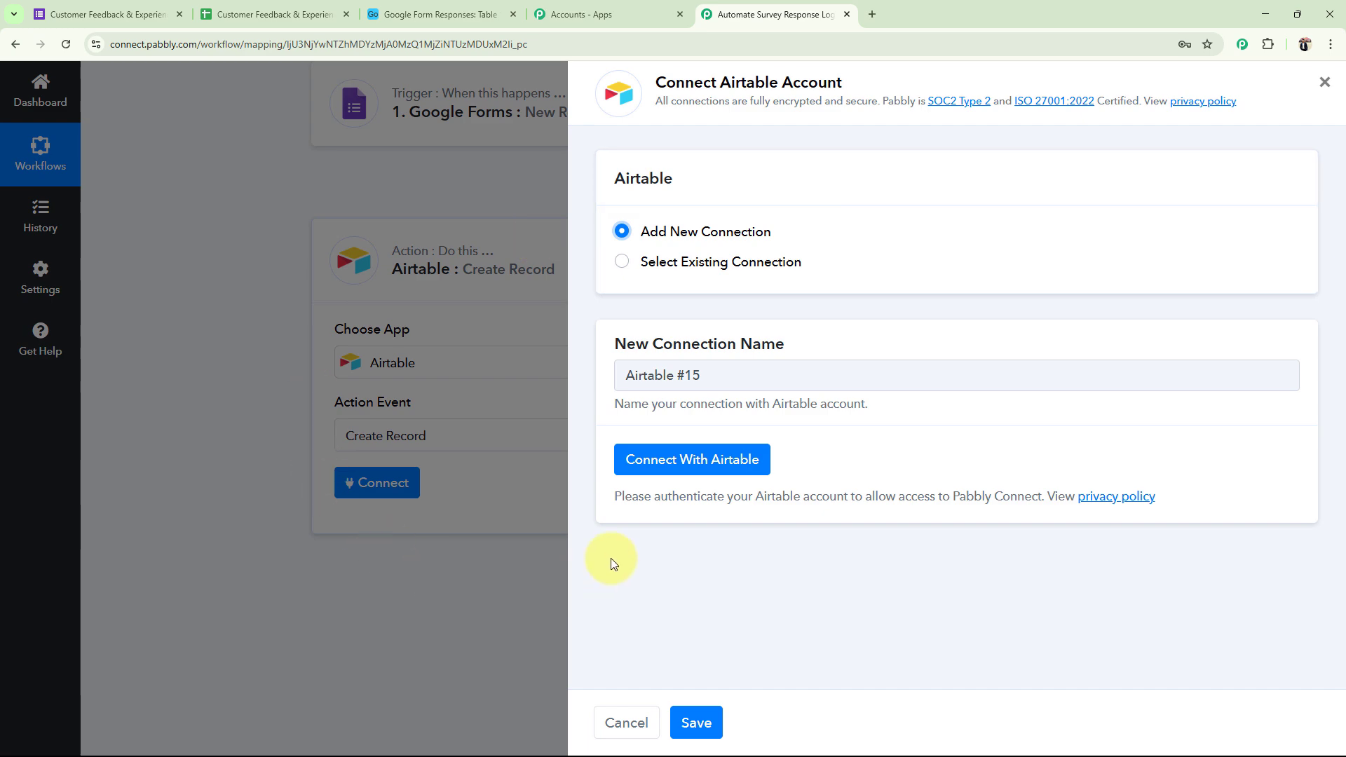
click(672, 461)
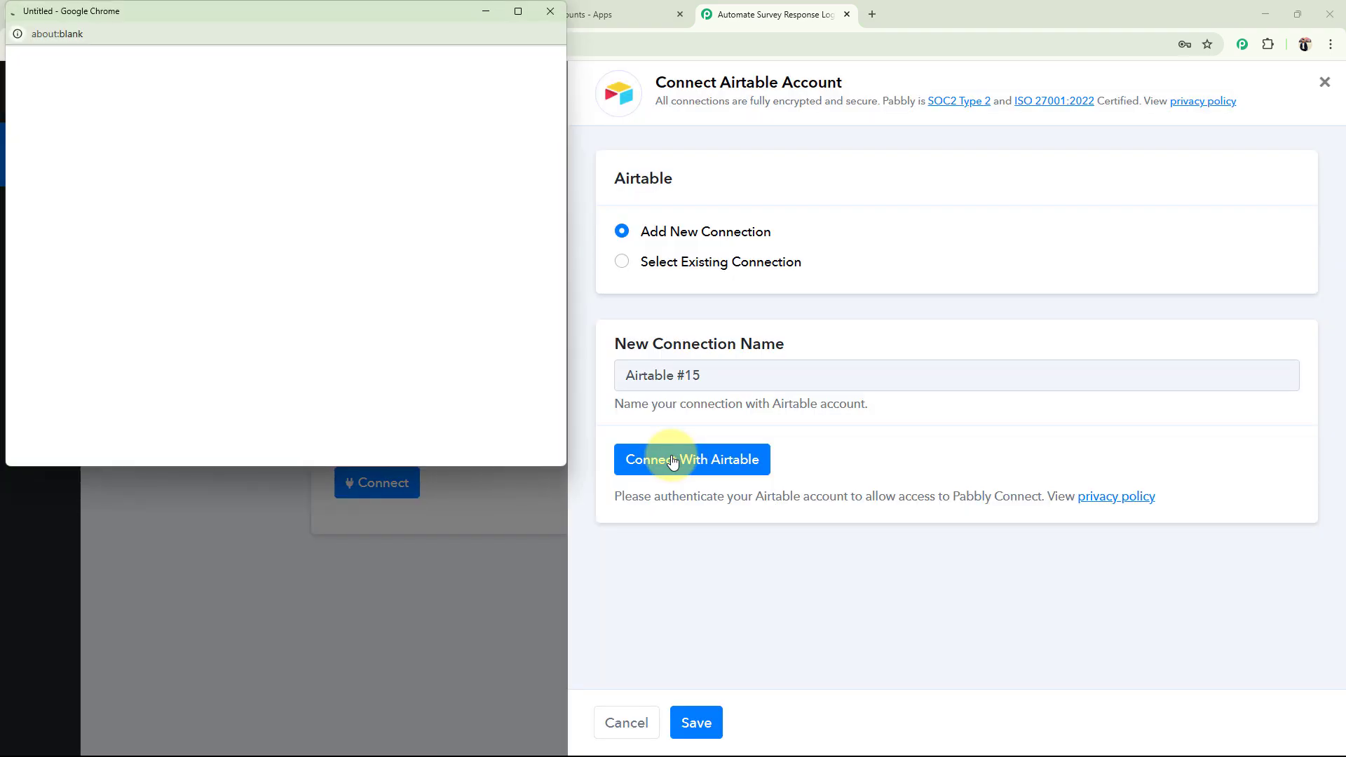
Grant Pabbly Connect access to all Airtable resources and to the Google Form Responses base
scroll(205, 229, down, 4)
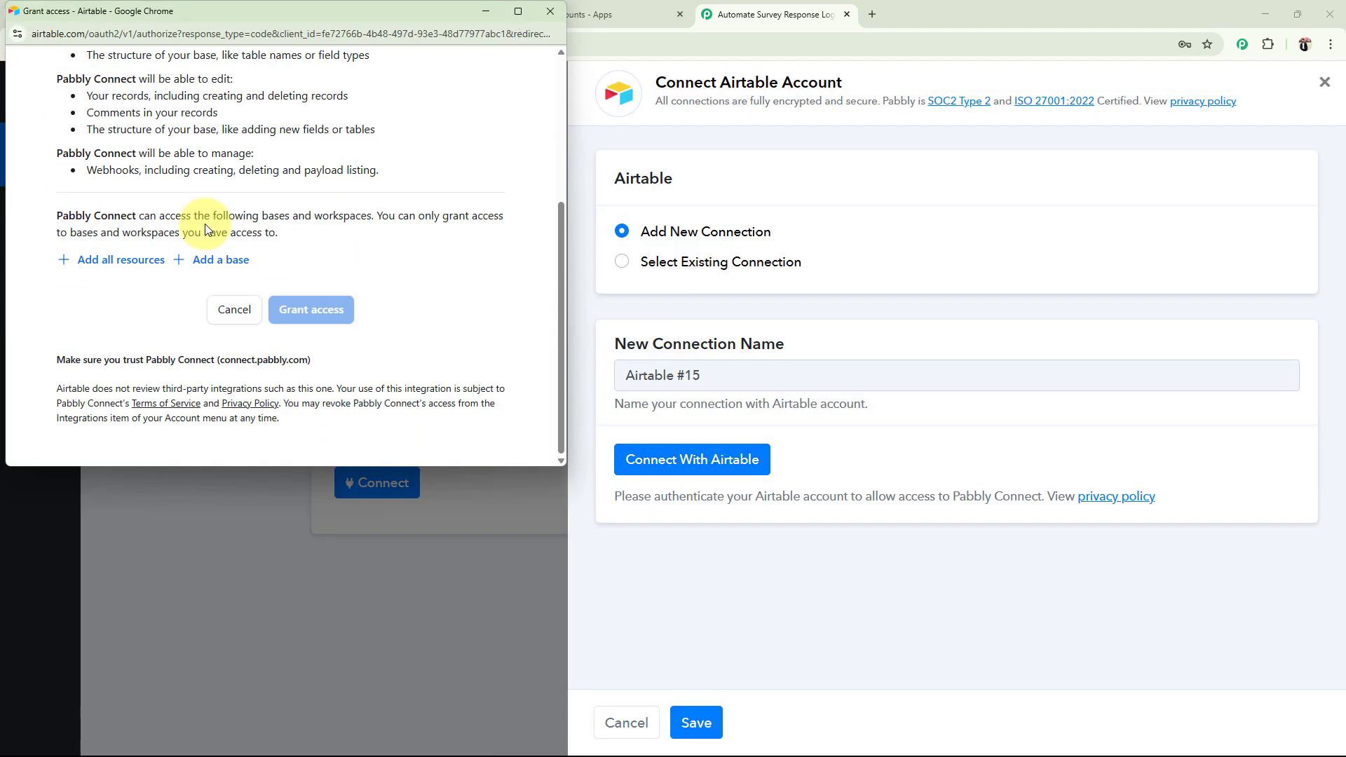
click(117, 270)
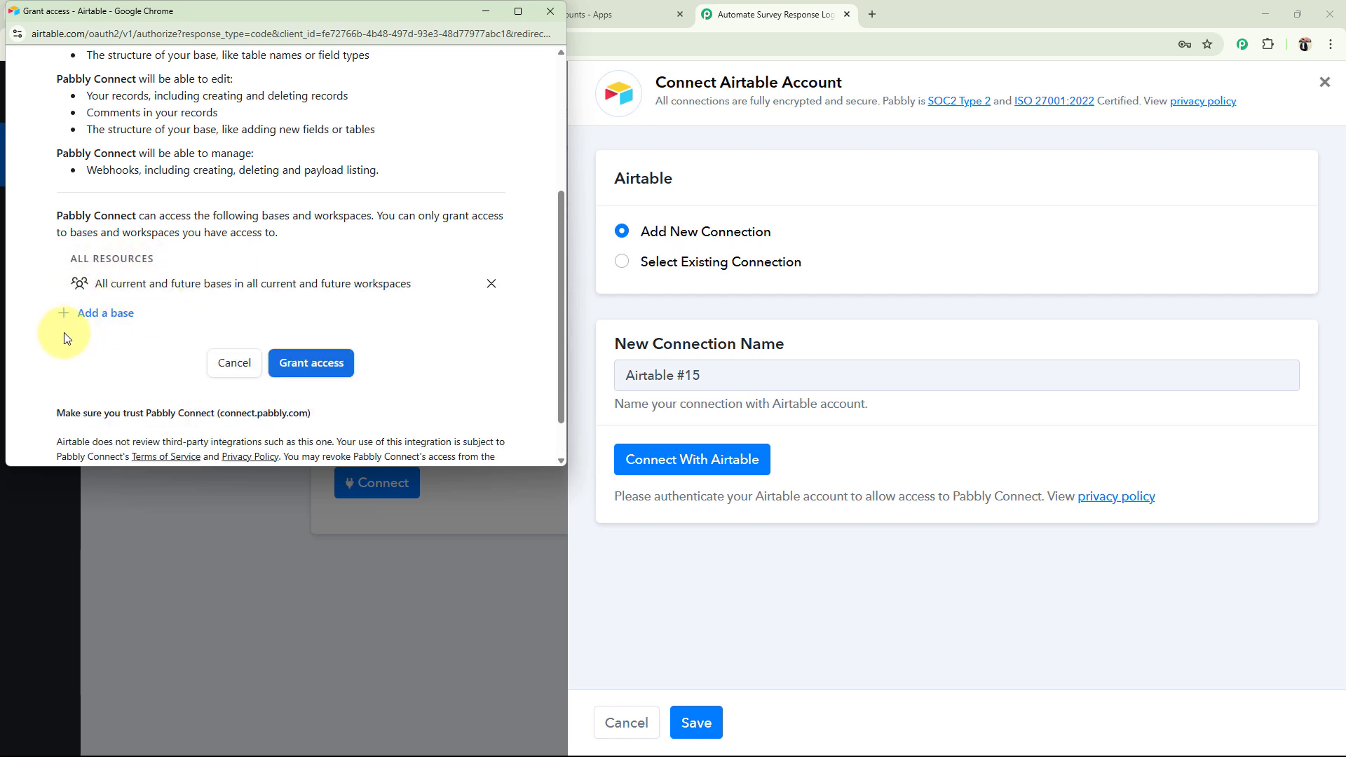
click(104, 313)
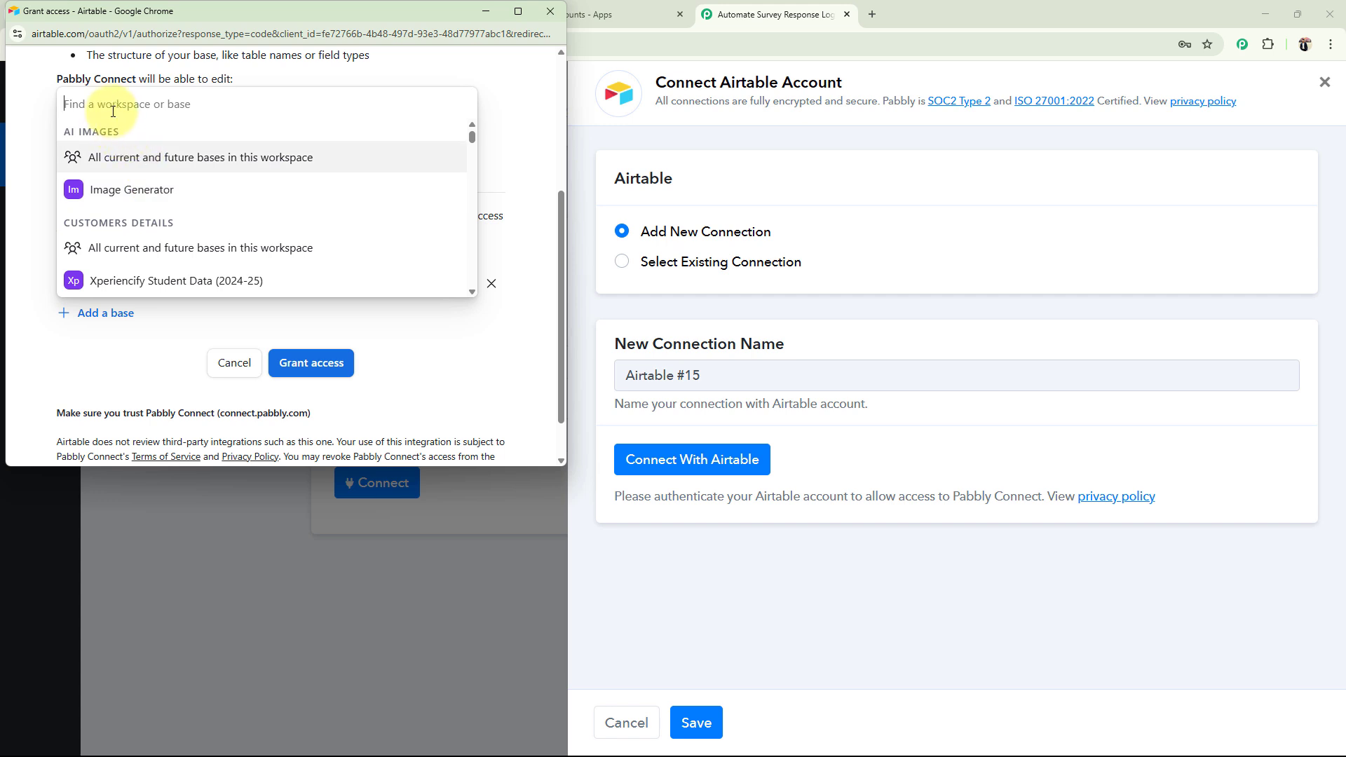
text(goo)
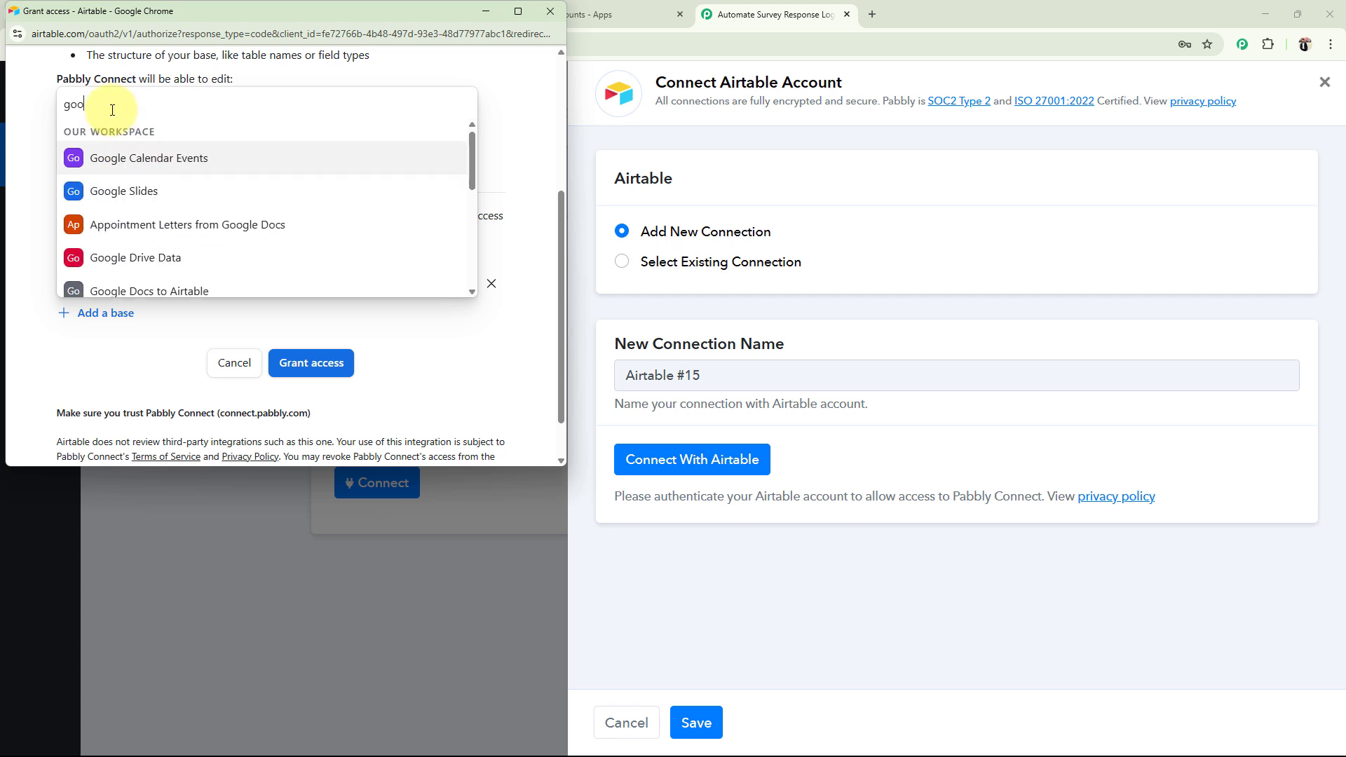
text(gle for)
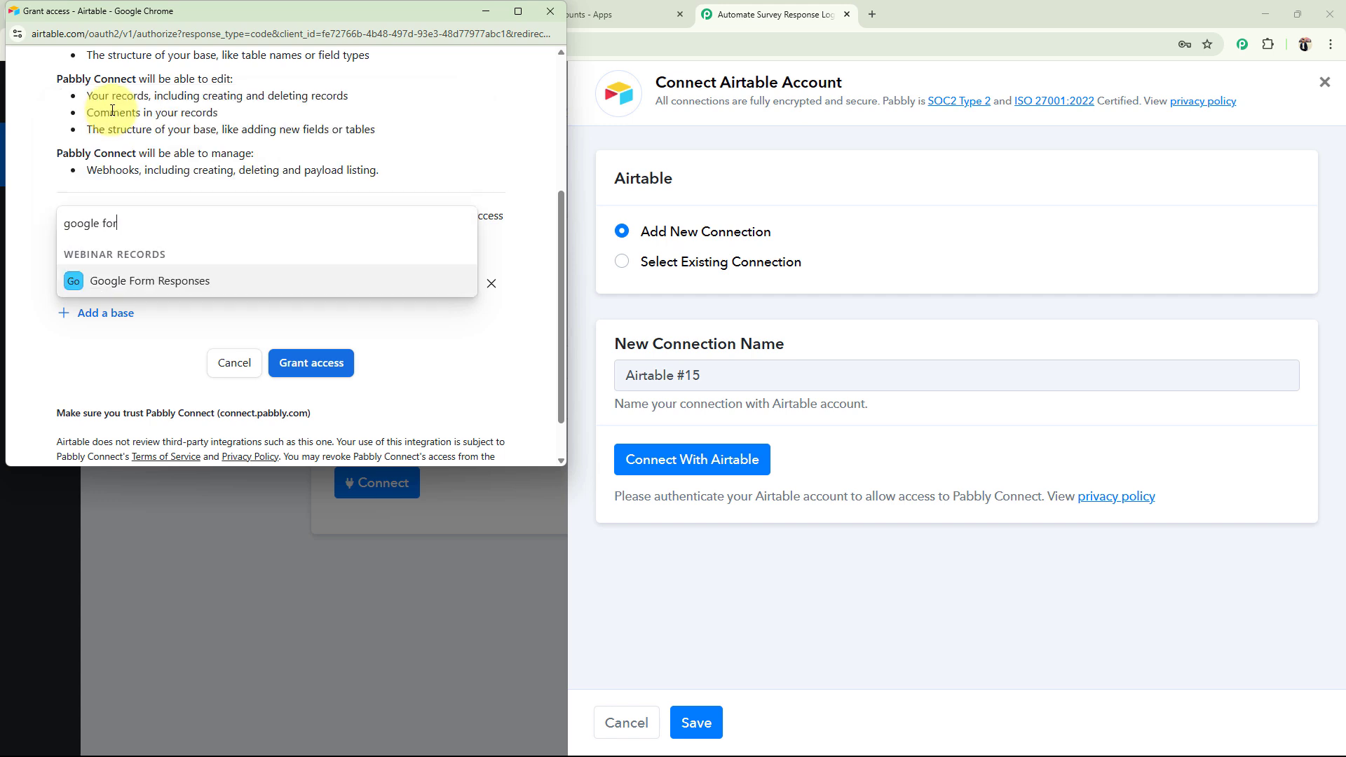
click(177, 280)
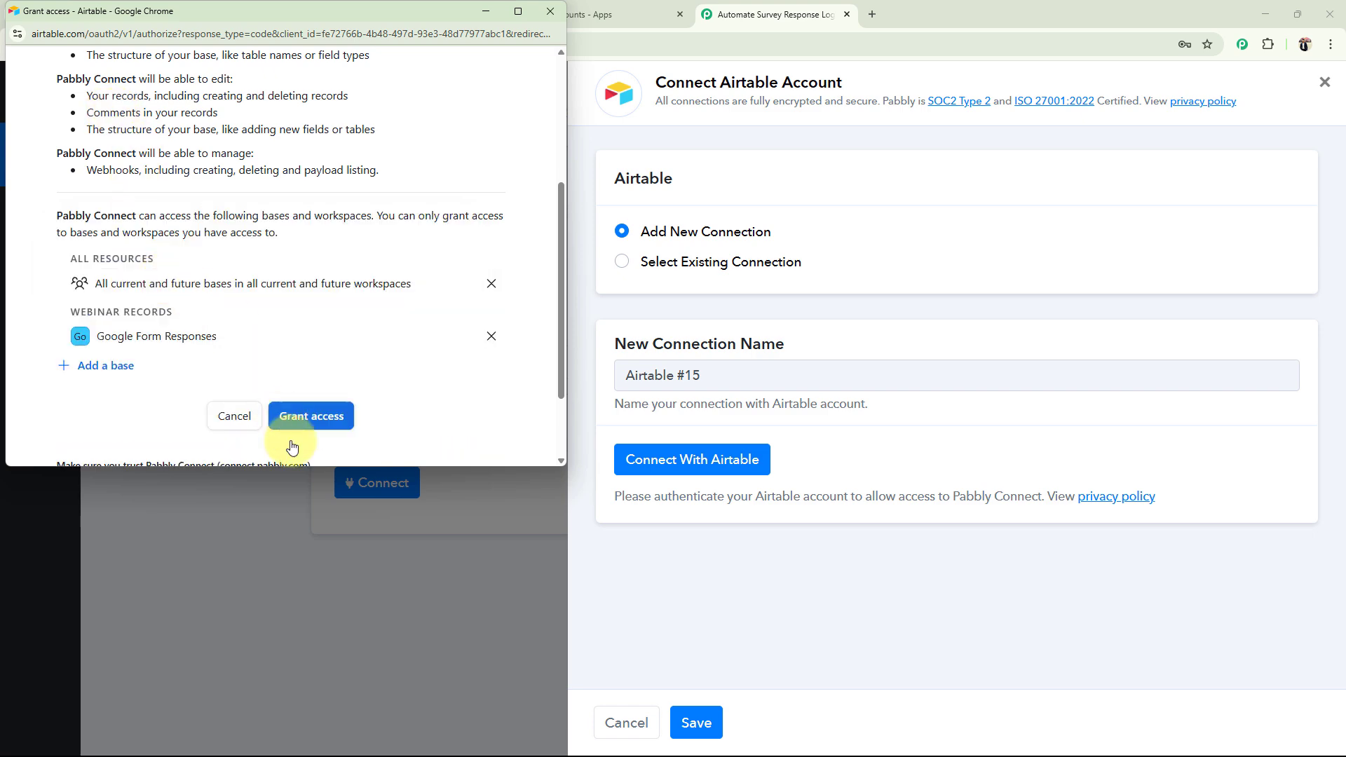
click(324, 417)
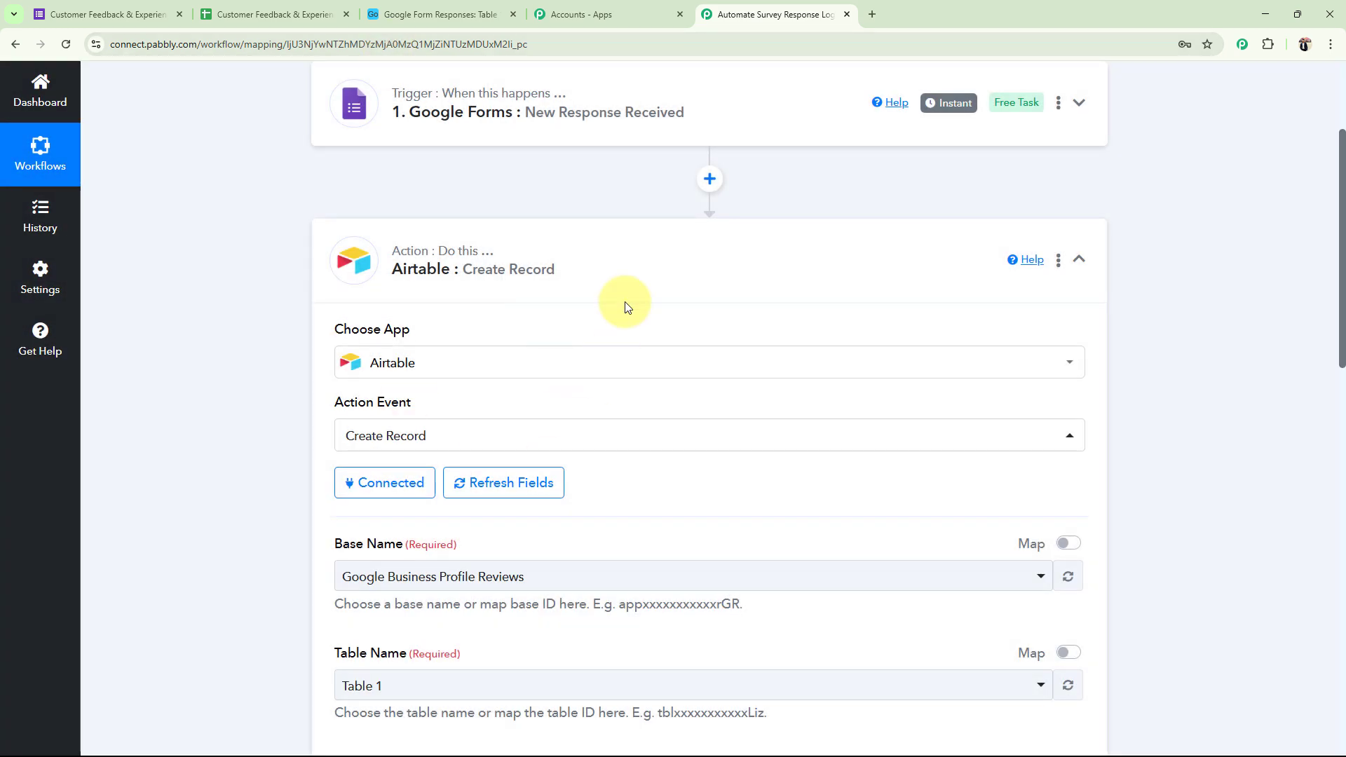
Check the base name in Airtable and select Google Form Responses as the Create Record action's base
click(431, 15)
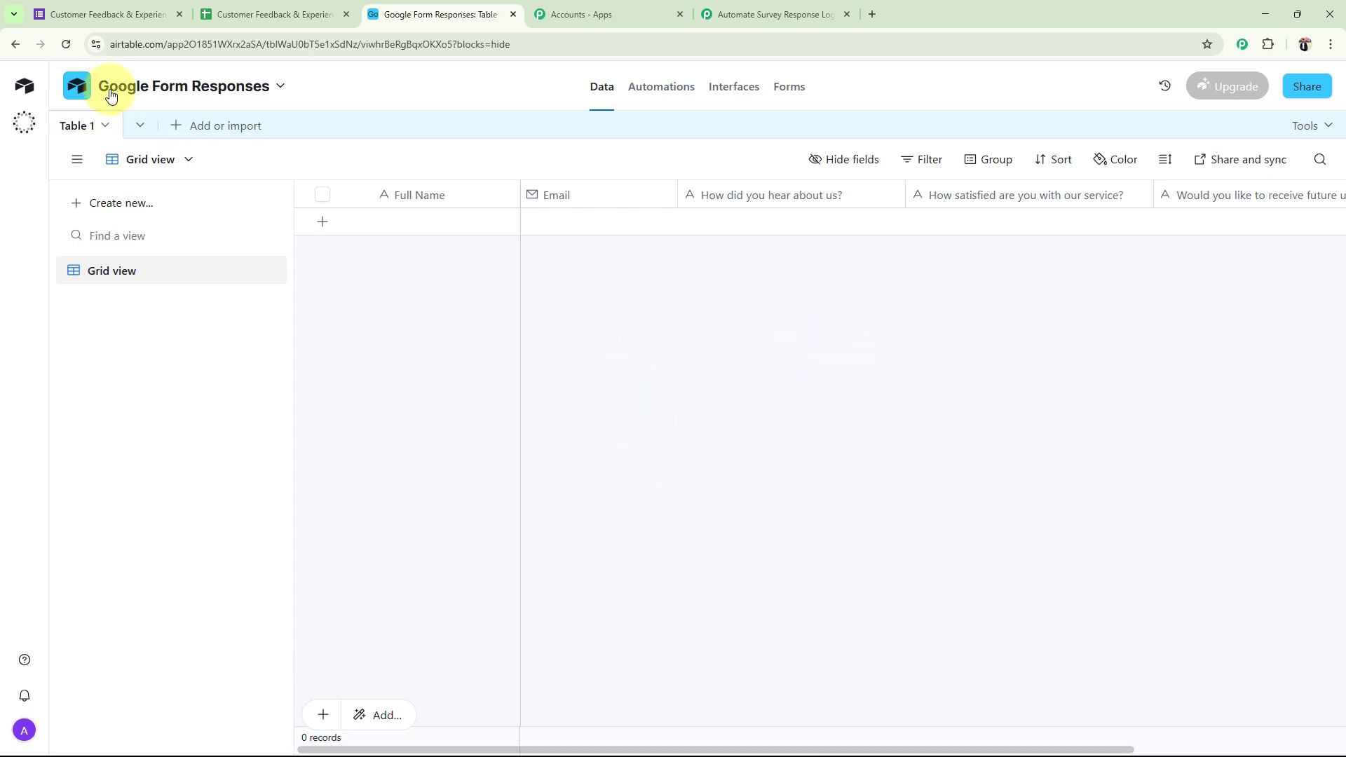
click(806, 14)
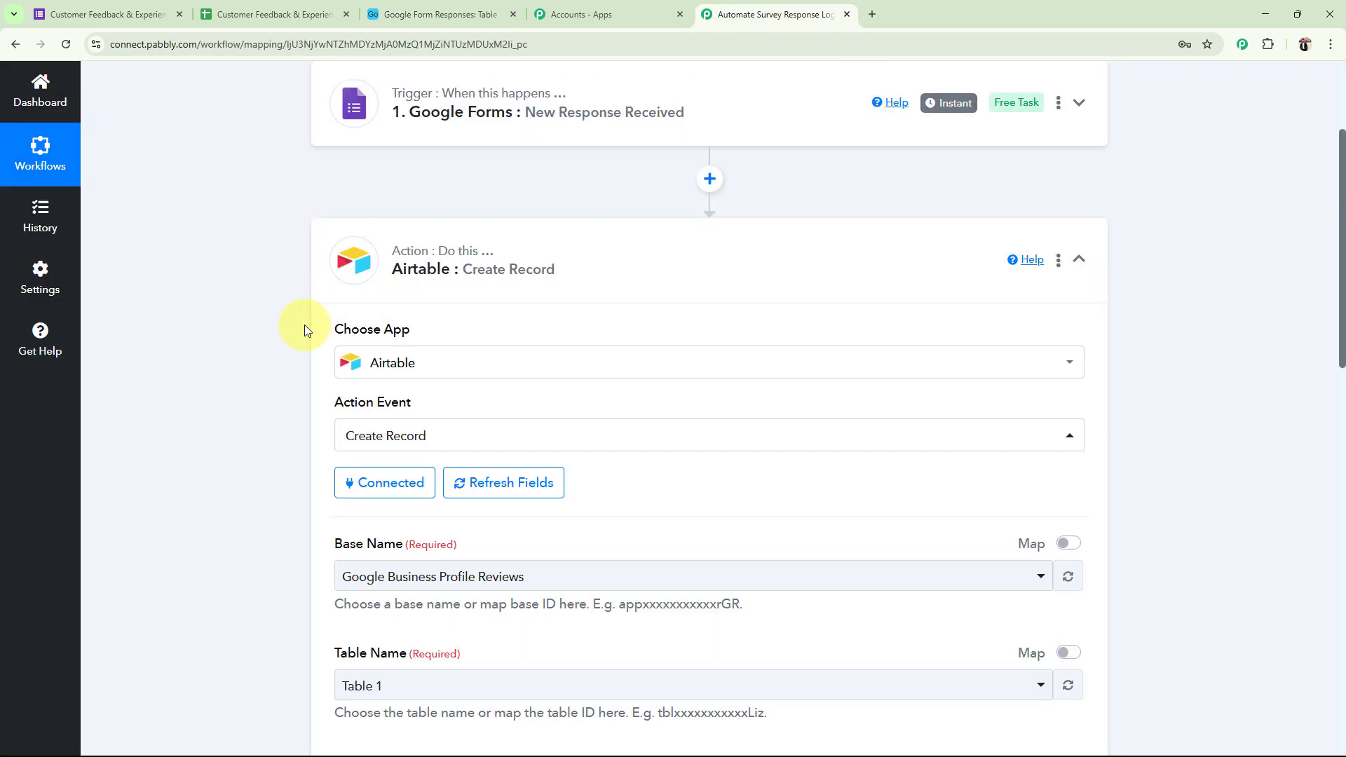
scroll(378, 377, down, 2)
click(379, 368)
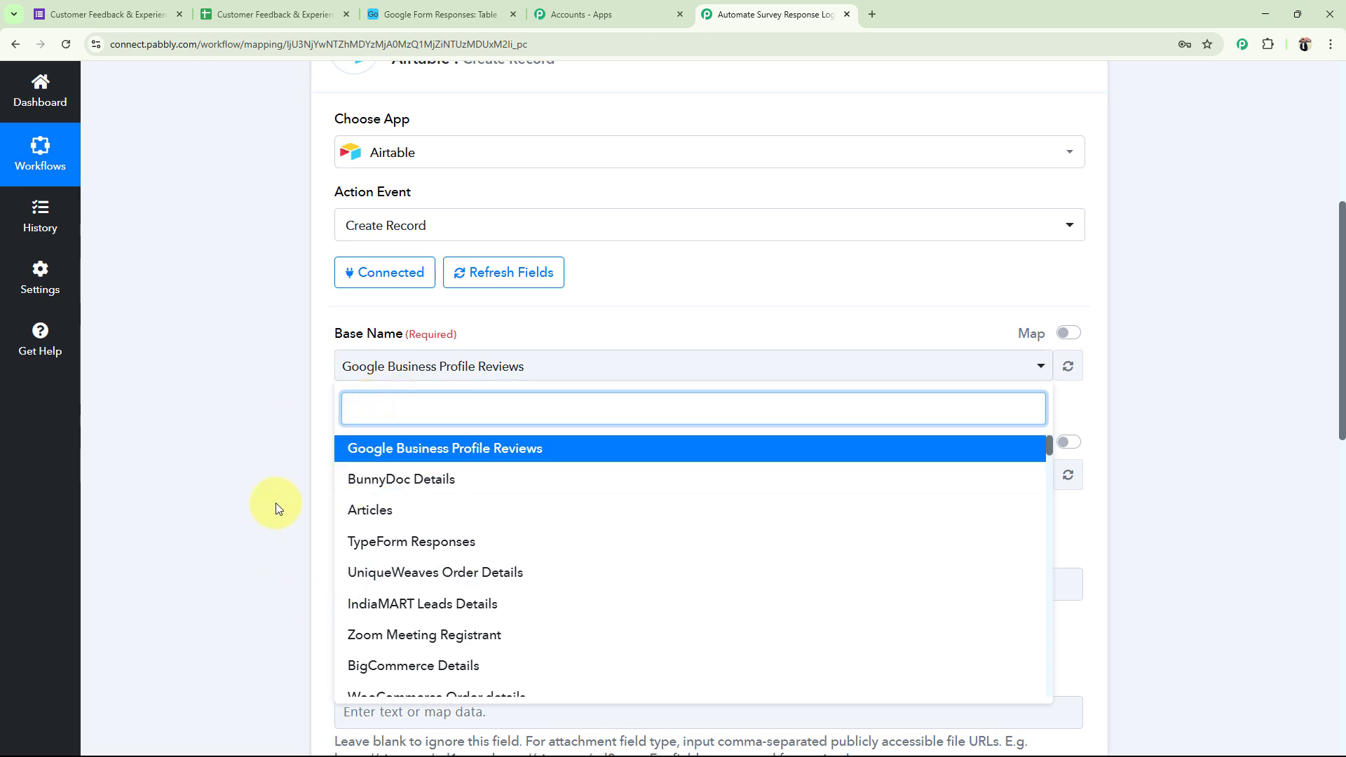
text(google)
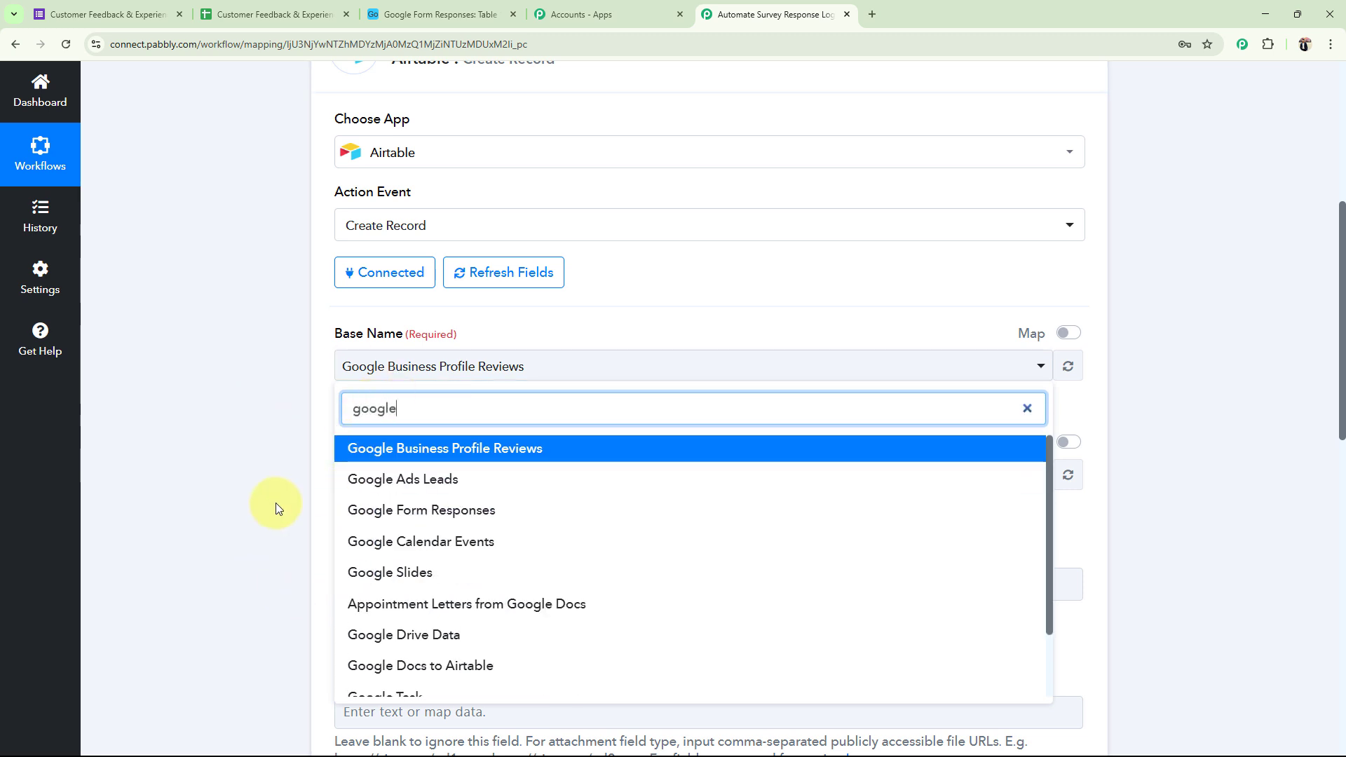
text( form)
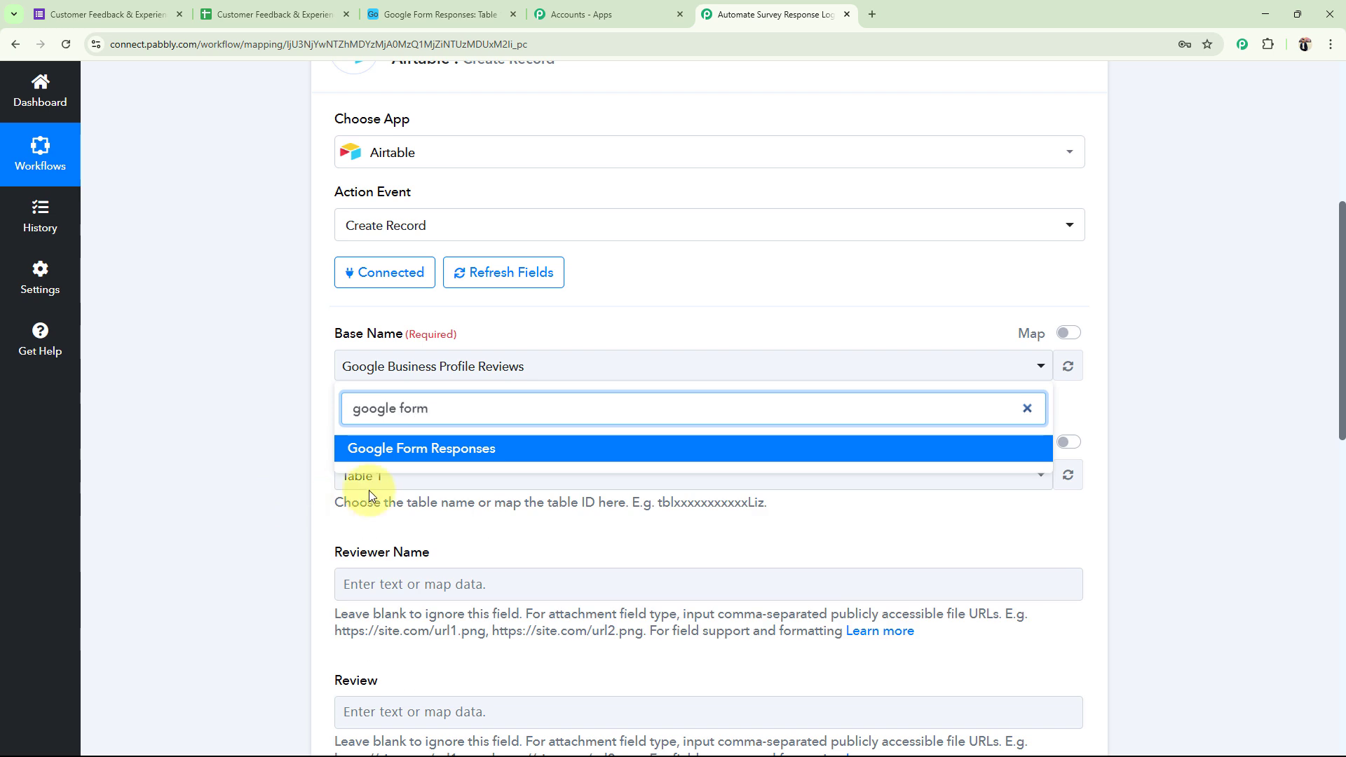
click(416, 450)
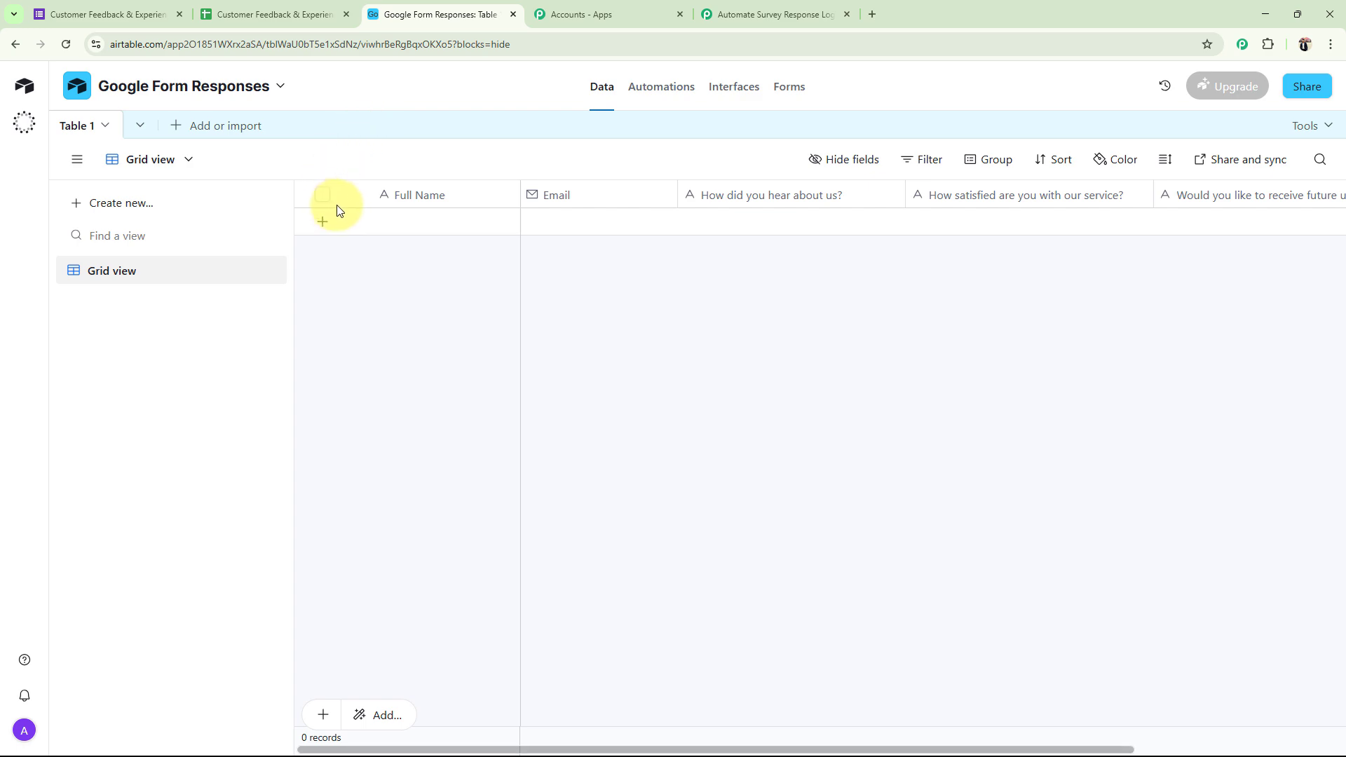
Select Table 1 as the Create Record action's table and compare its fields with the Airtable table
click(764, 14)
scroll(250, 461, down, 10)
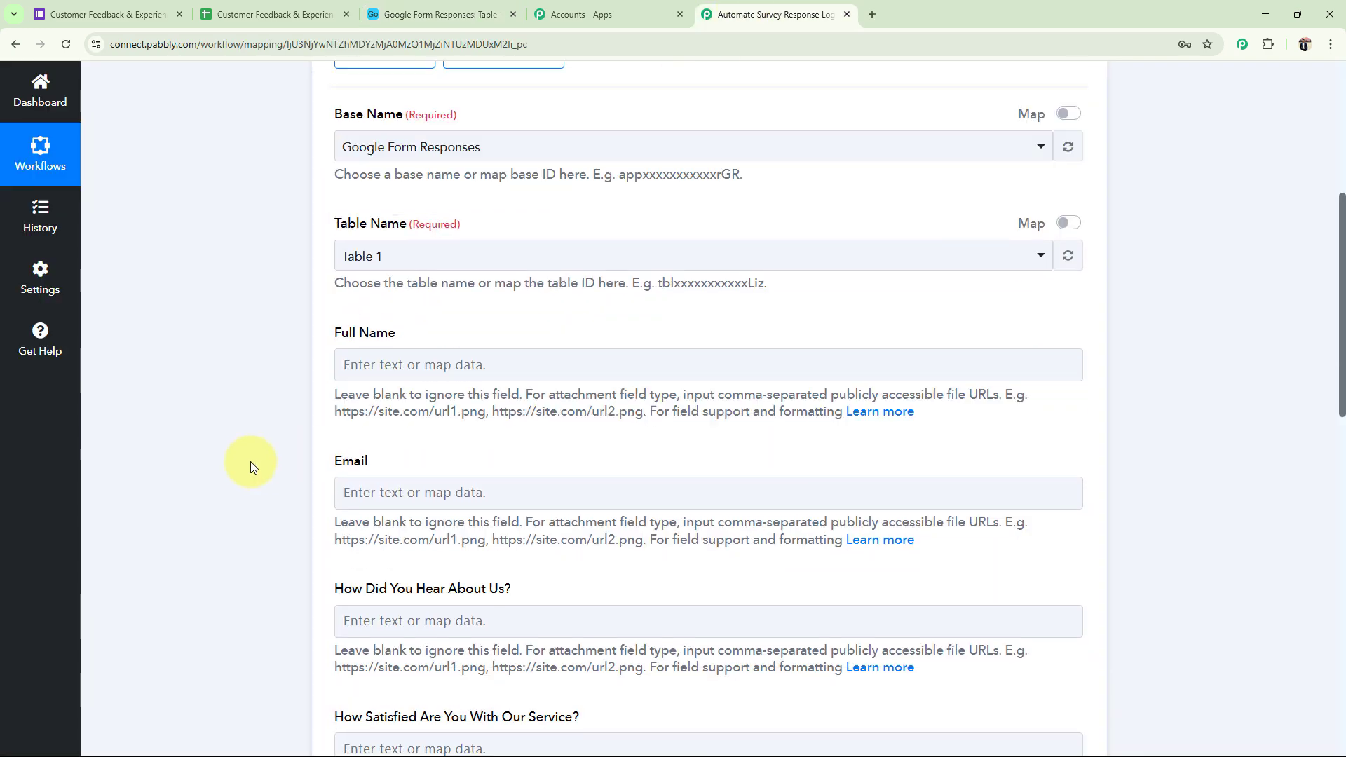
scroll(360, 406, up, 5)
scroll(392, 421, up, 4)
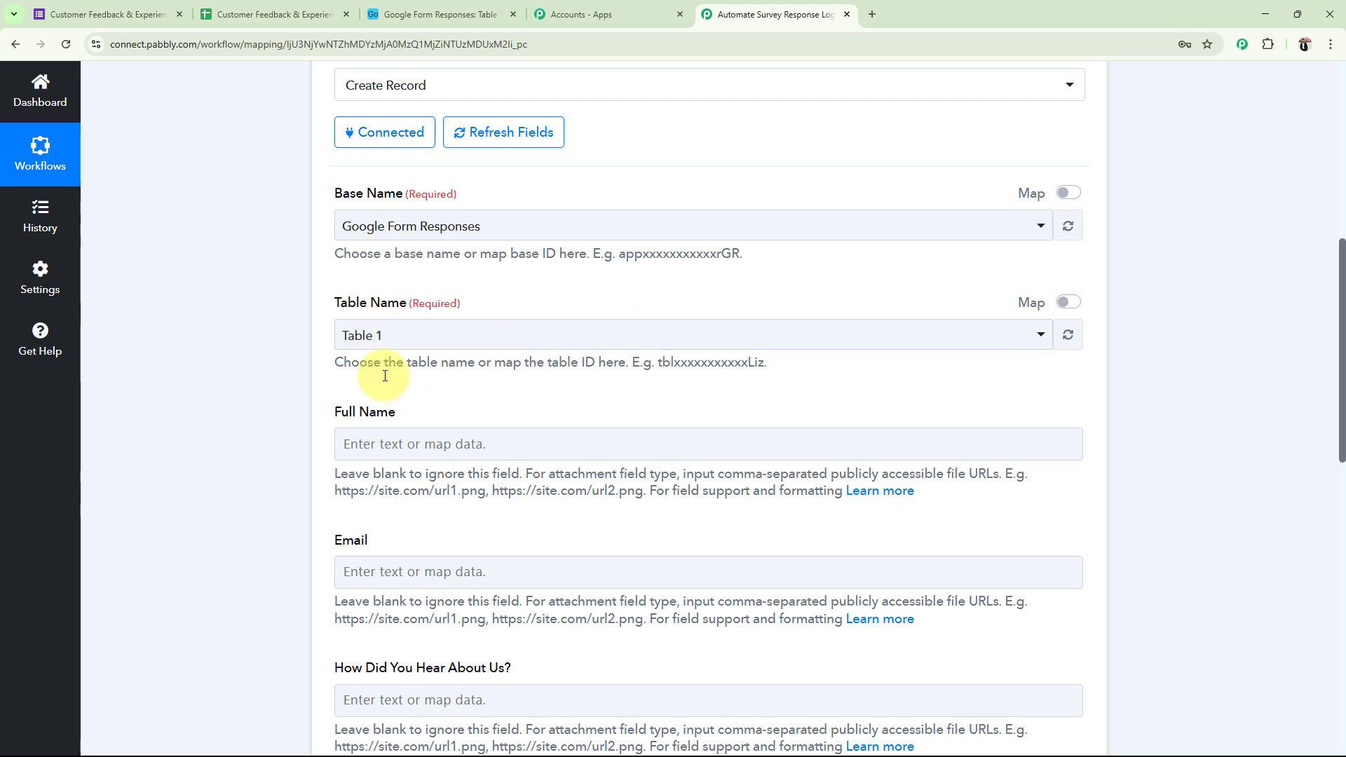
click(349, 335)
click(356, 418)
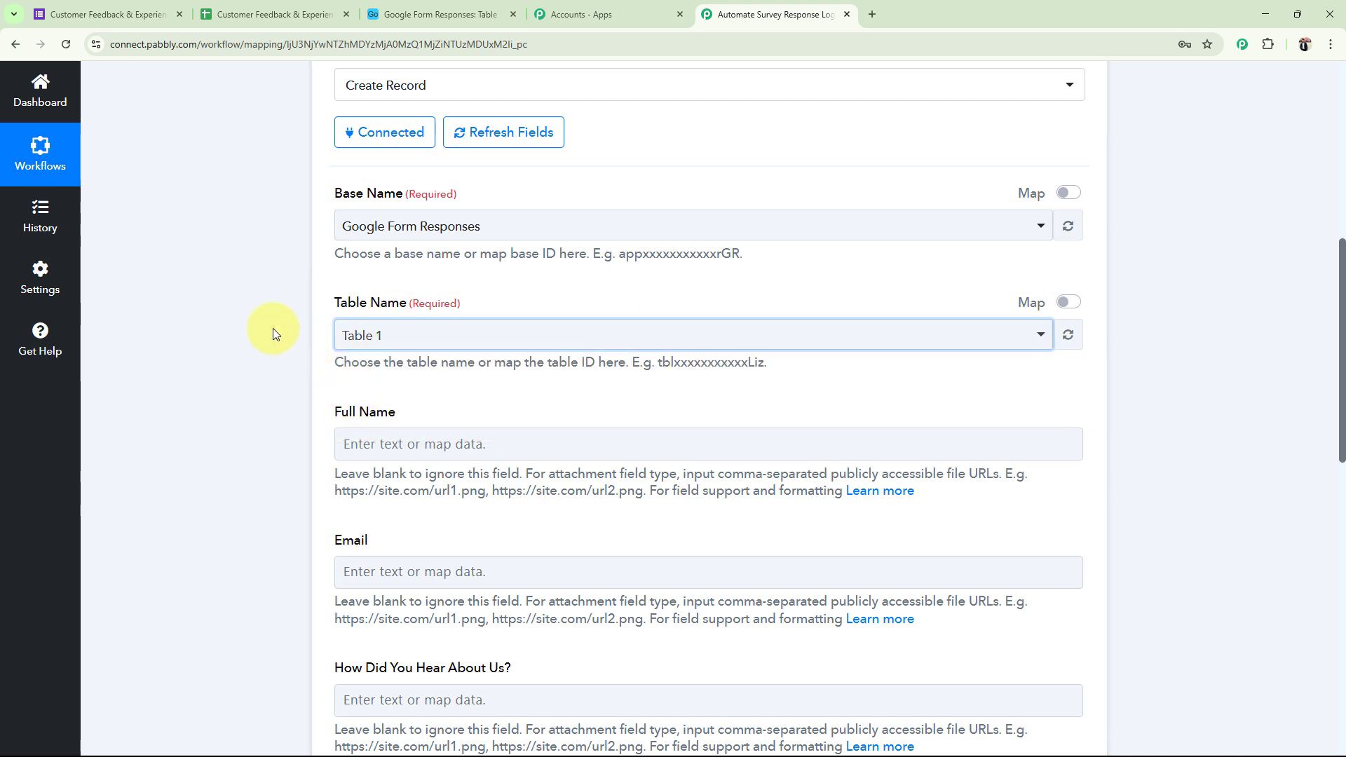
click(423, 14)
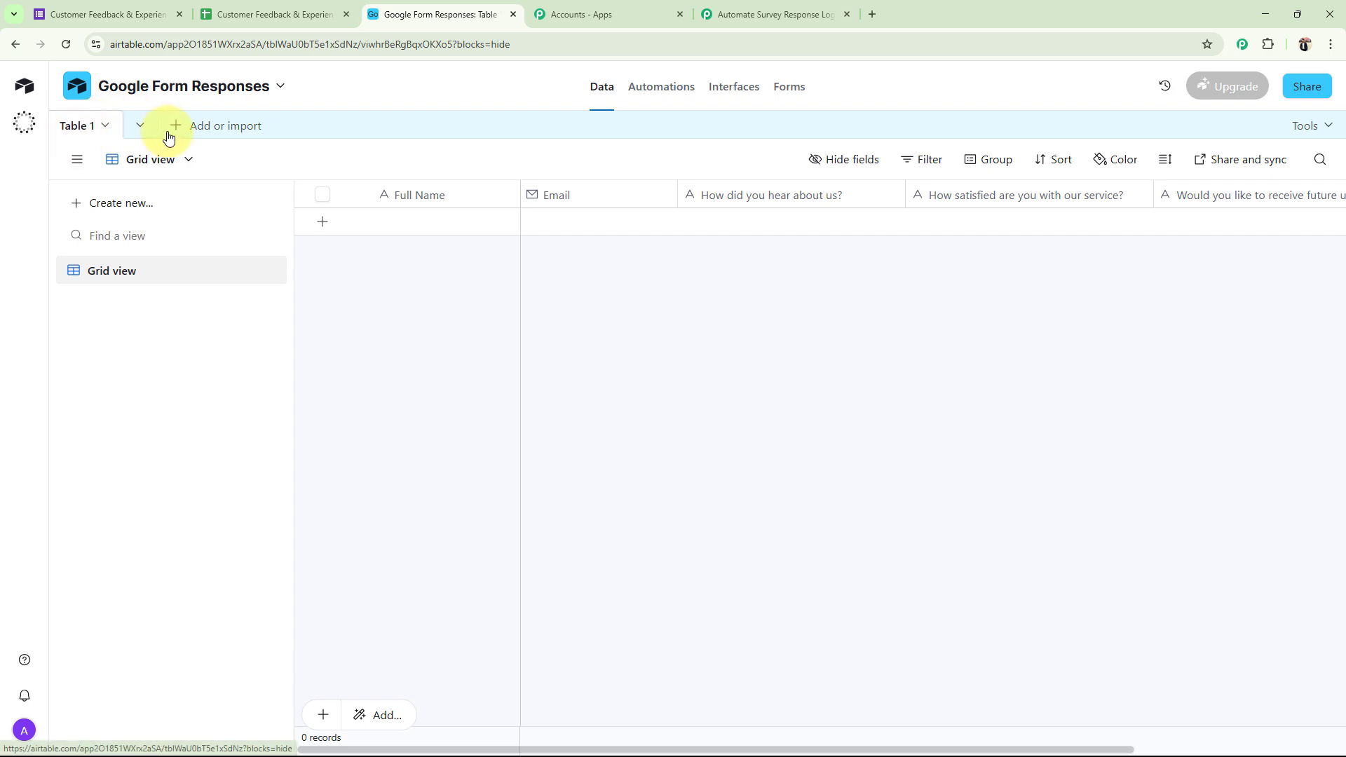
click(769, 14)
scroll(336, 403, down, 3)
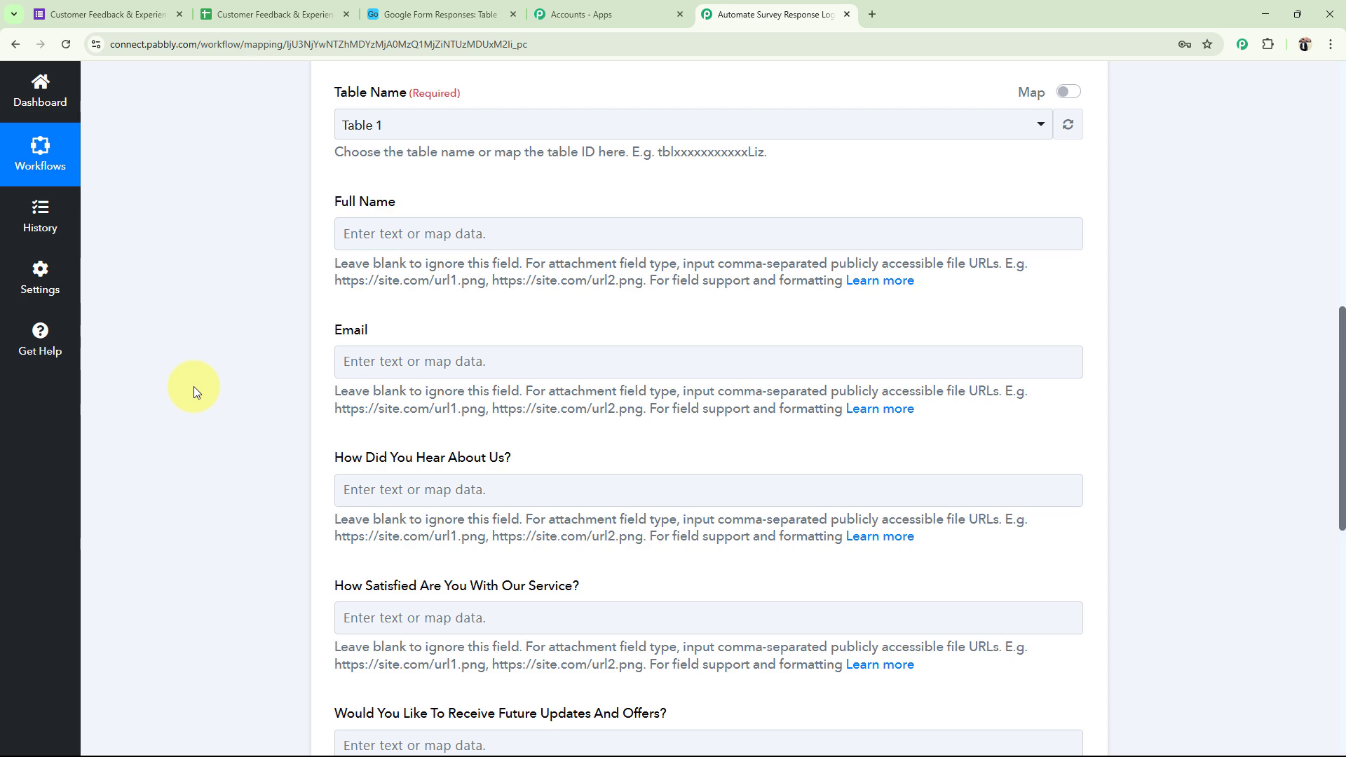
Map the Airtable Full Name field to the Full Name value from the Google Forms trigger response
scroll(272, 372, up, 10)
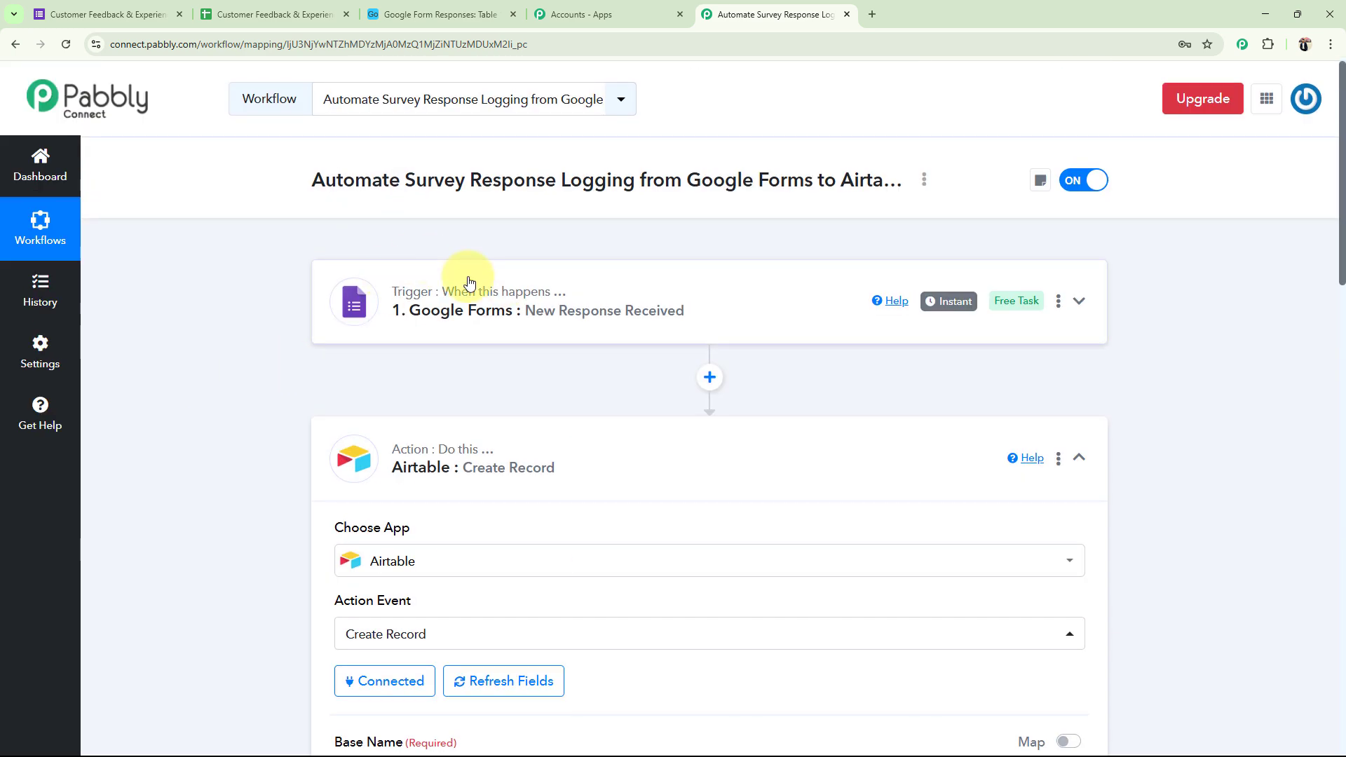
scroll(382, 427, down, 5)
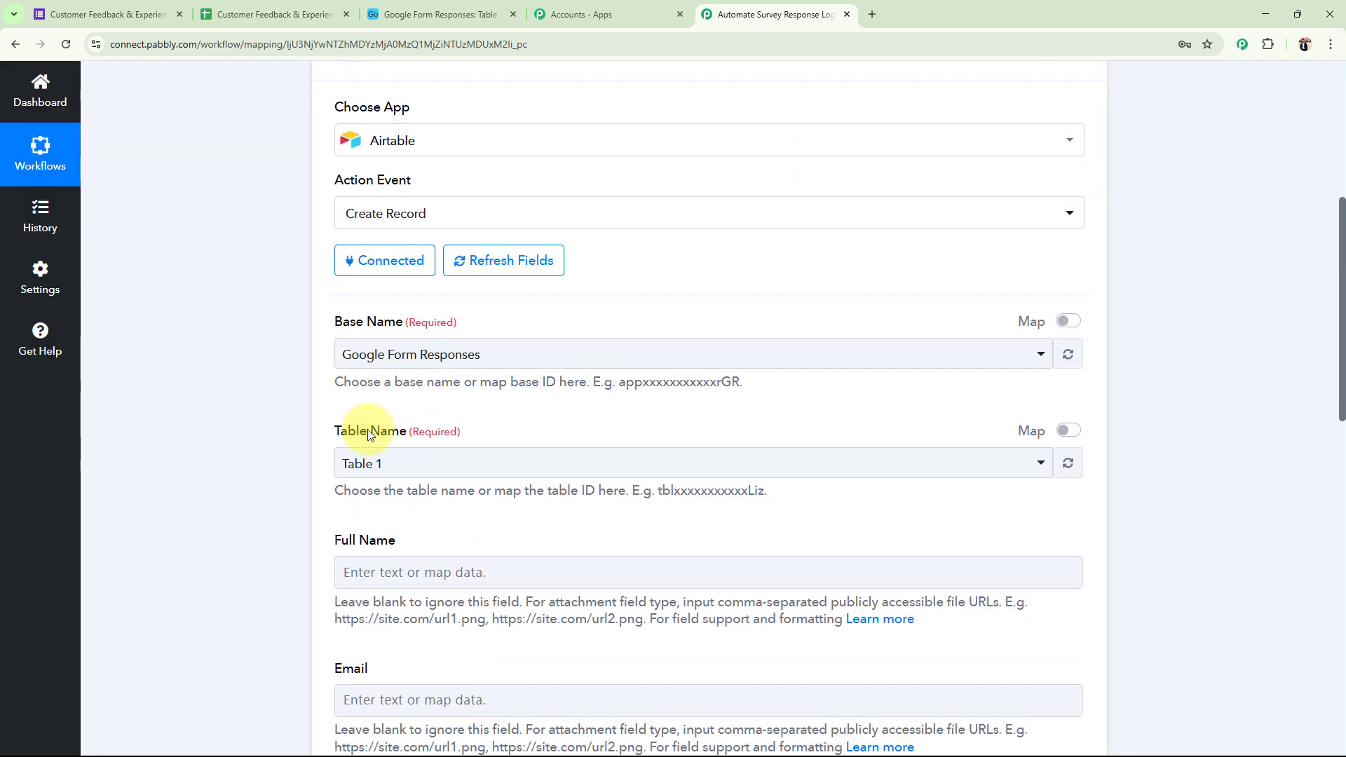
scroll(357, 434, down, 3)
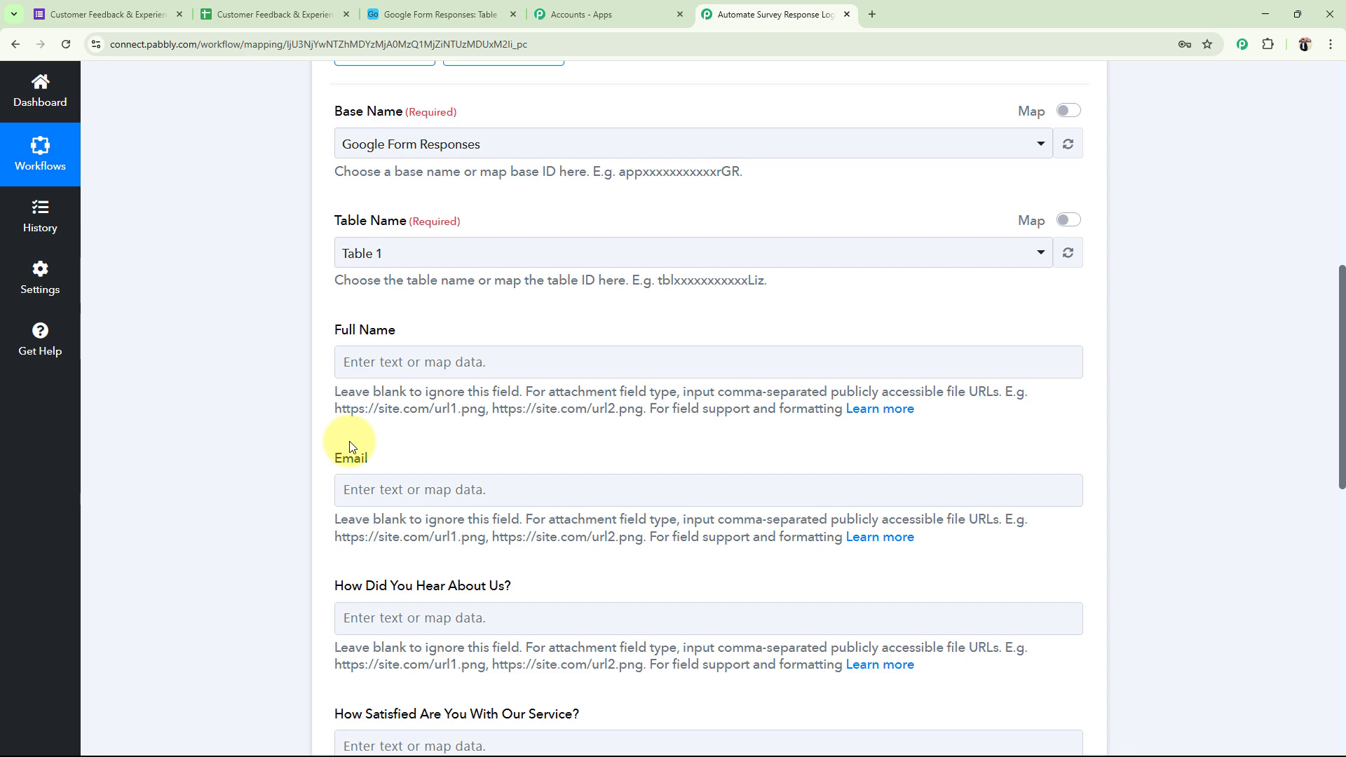
click(351, 370)
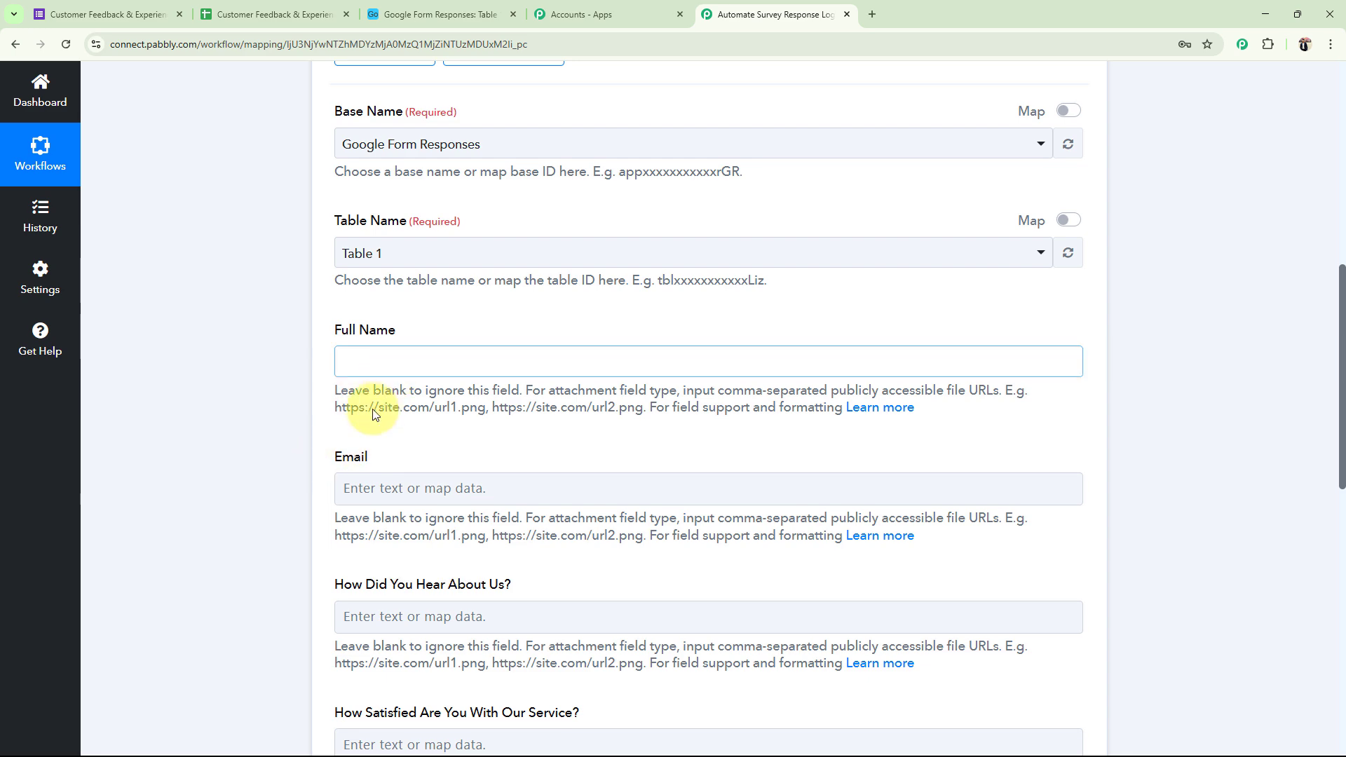
scroll(271, 466, down, 3)
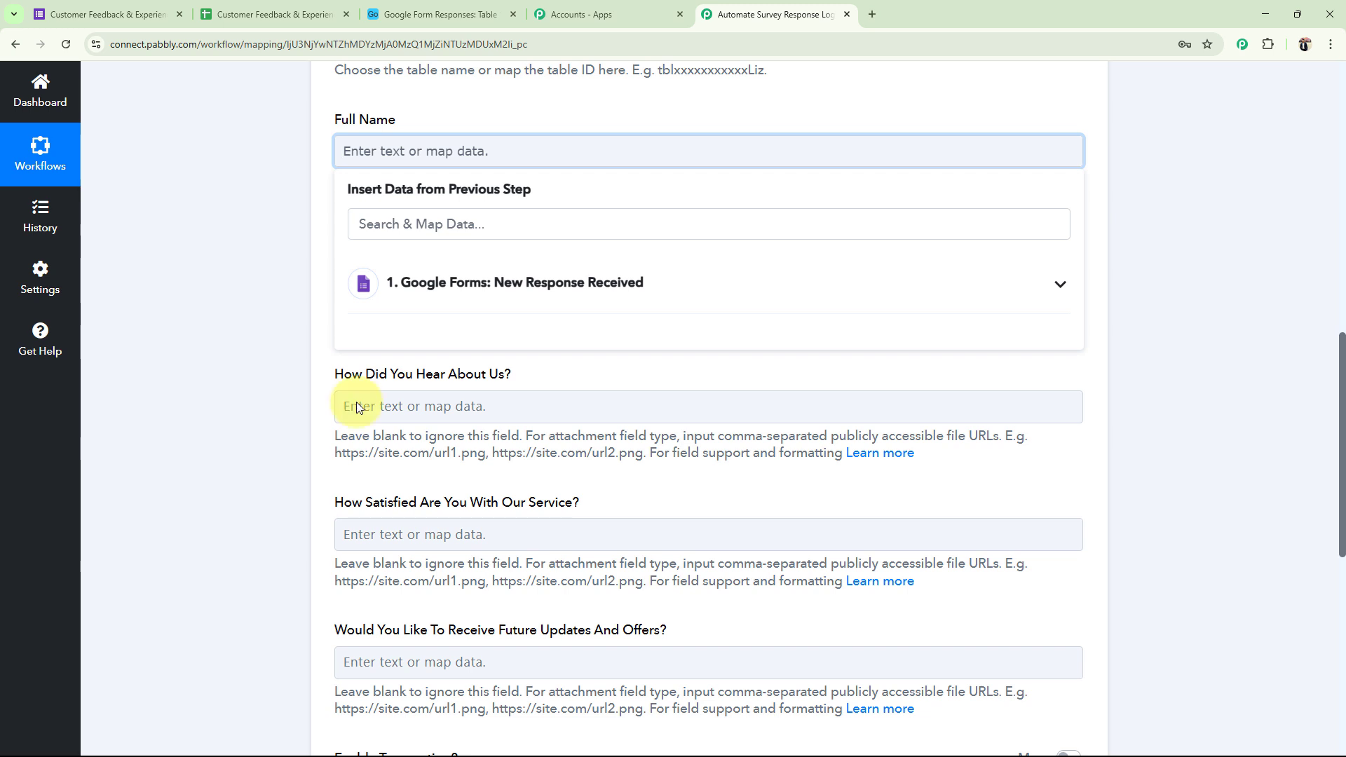
click(1023, 300)
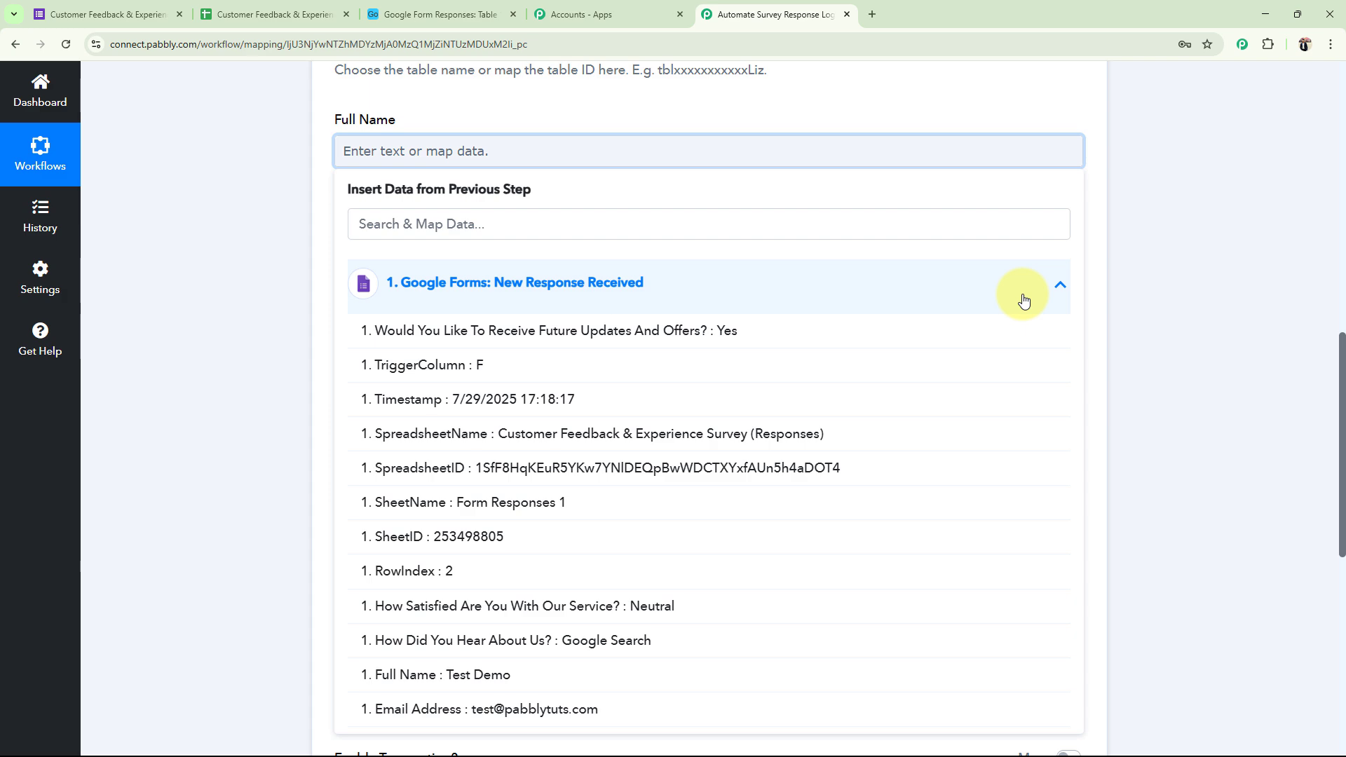
scroll(489, 550, down, 3)
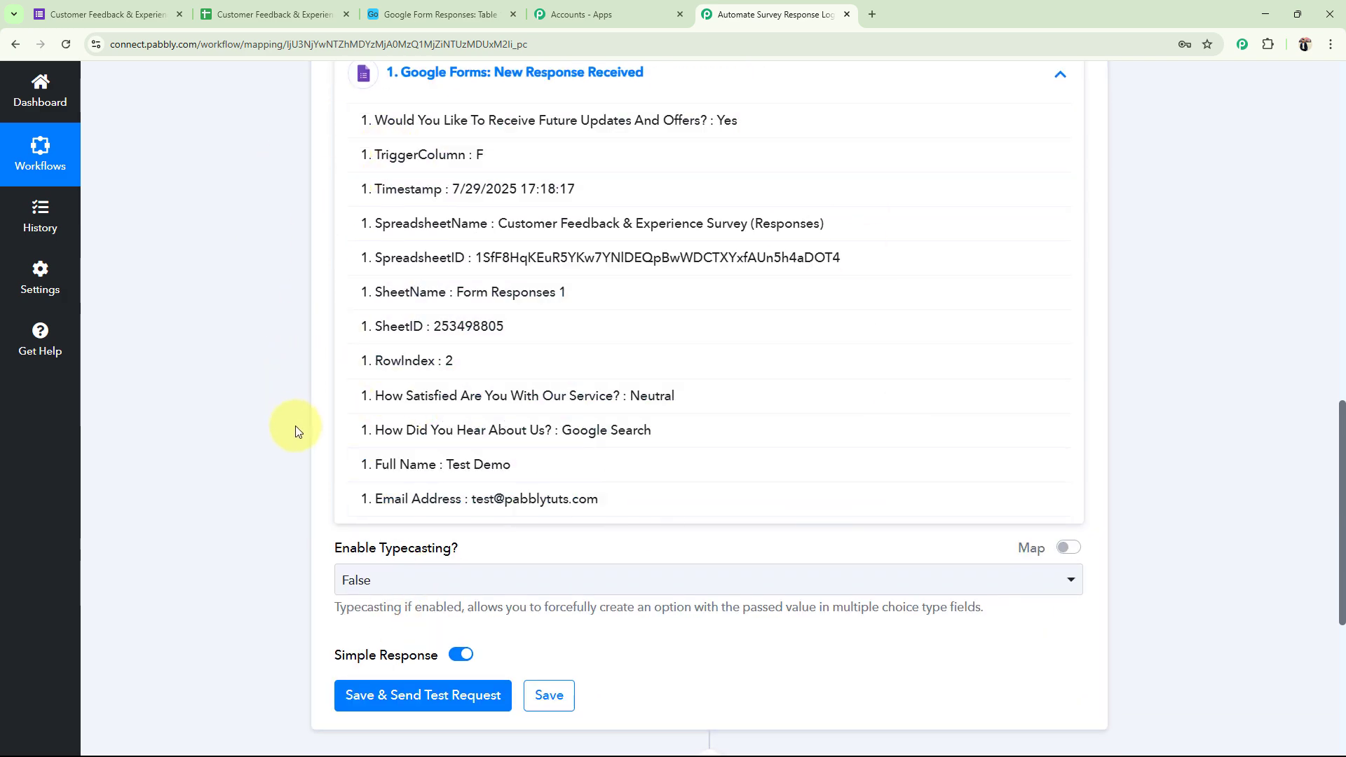
click(473, 466)
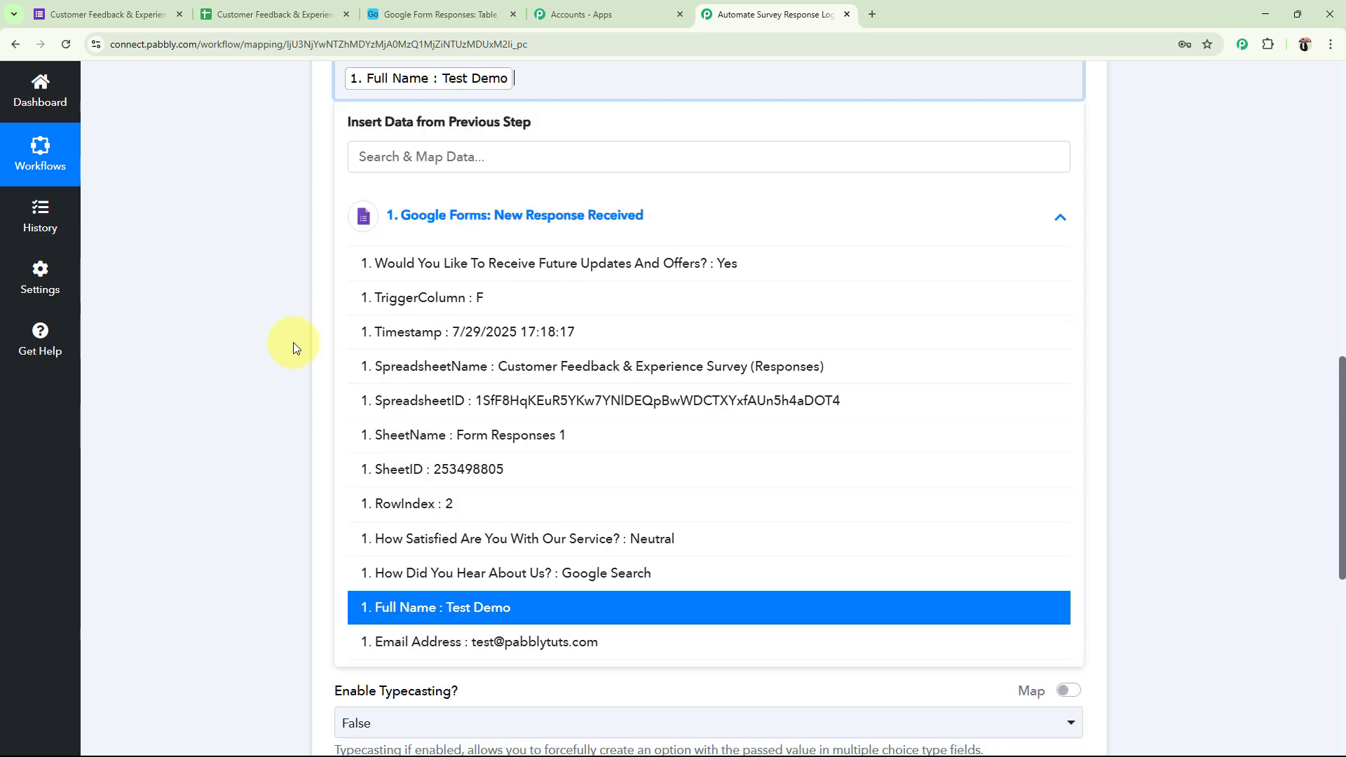
Map the Airtable Email field to the Email Address value from the Google Forms trigger response
scroll(299, 329, up, 2)
scroll(199, 365, down, 2)
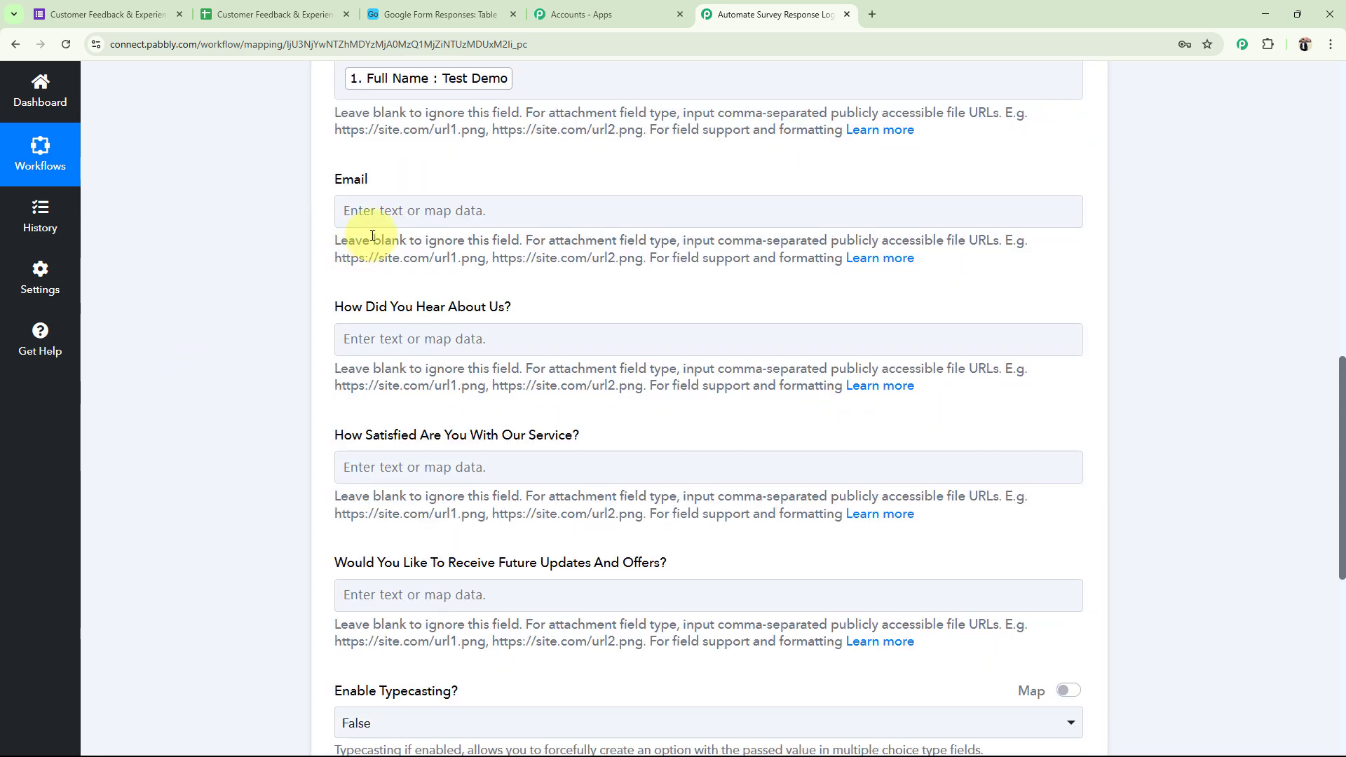
click(346, 213)
click(421, 347)
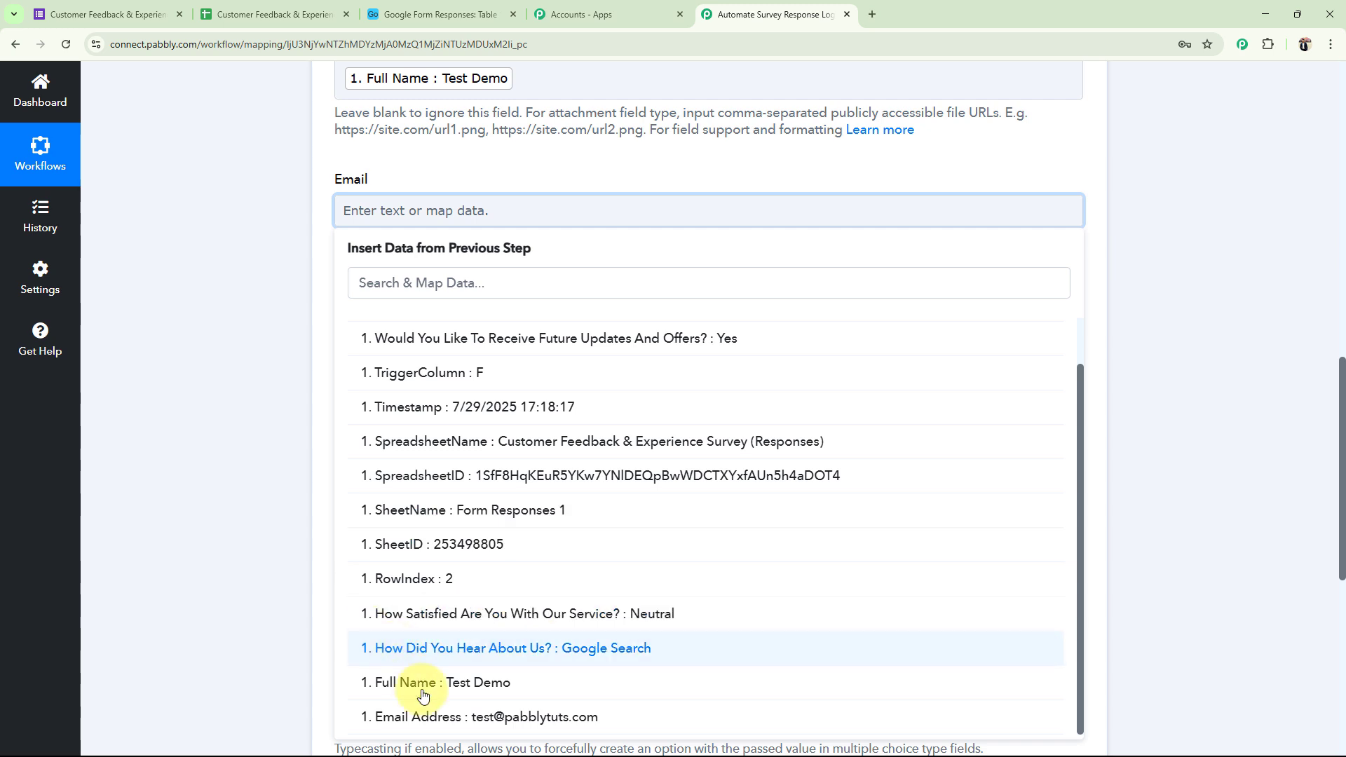
click(392, 715)
scroll(246, 366, down, 1)
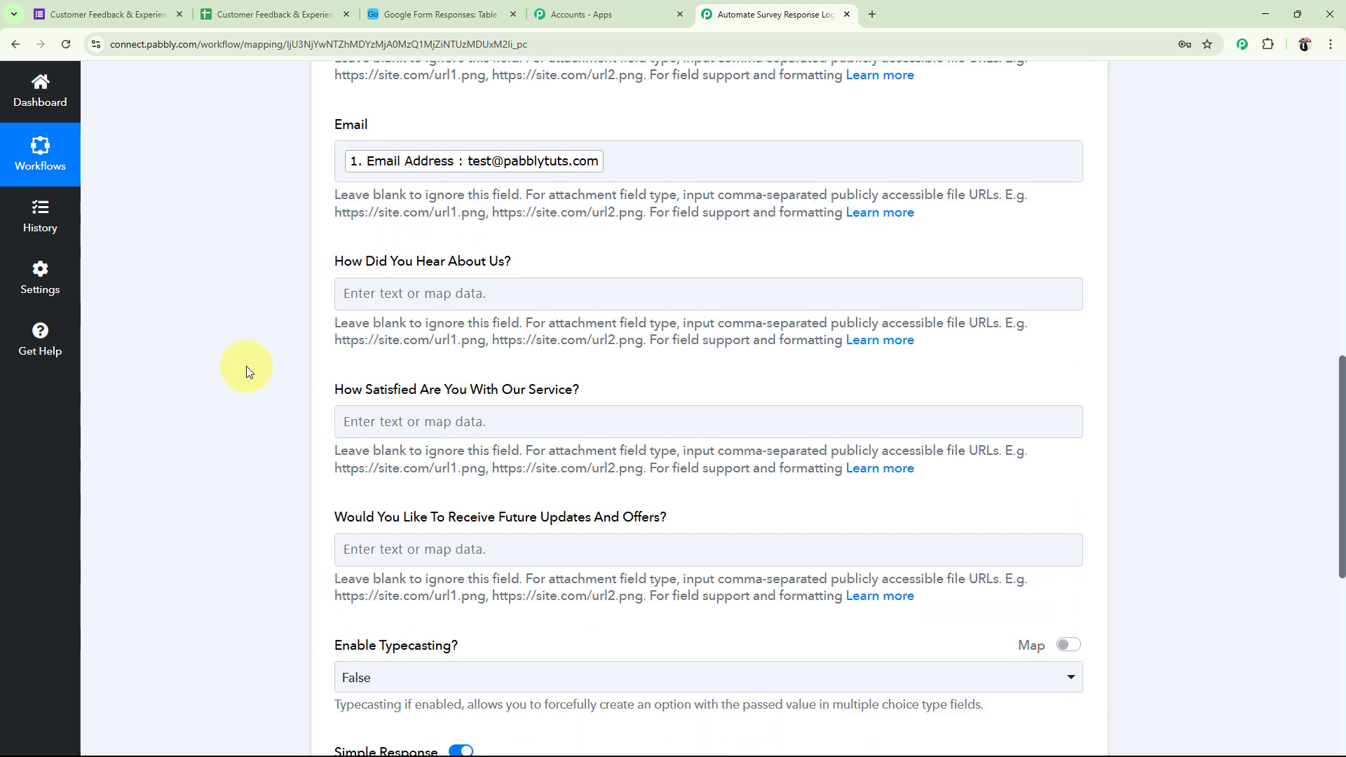
Map the "How Did You Hear About Us?" field to the matching answer from the Google Forms trigger response
scroll(242, 370, down, 2)
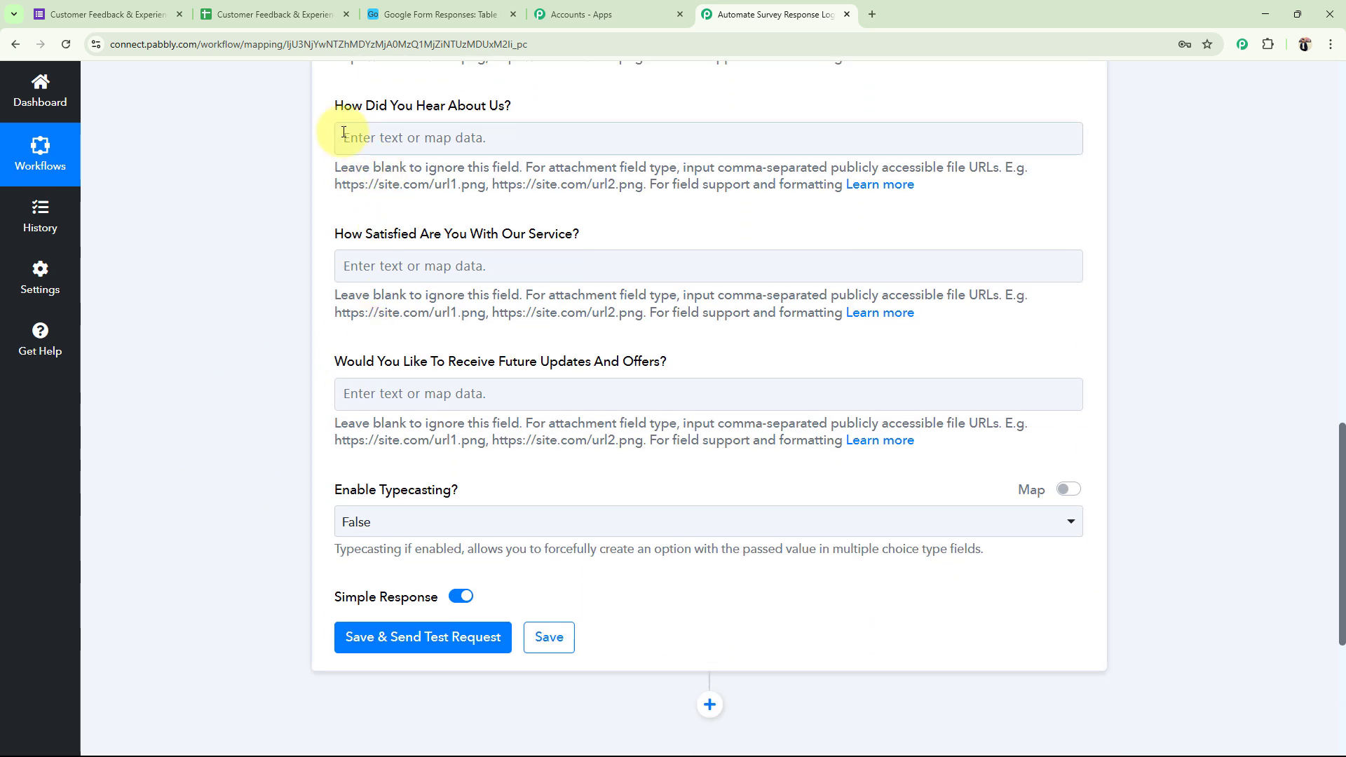
drag(317, 110, 427, 128)
click(317, 133)
click(386, 138)
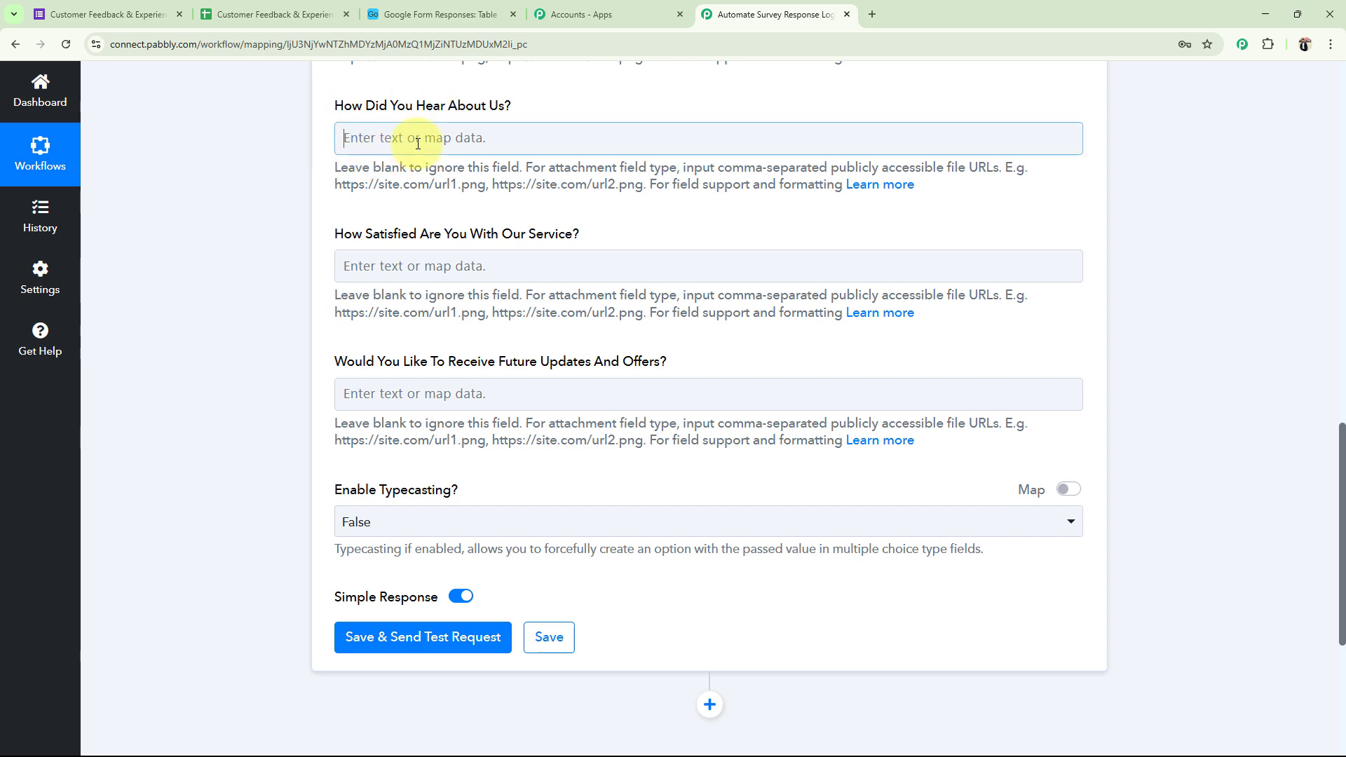
click(457, 277)
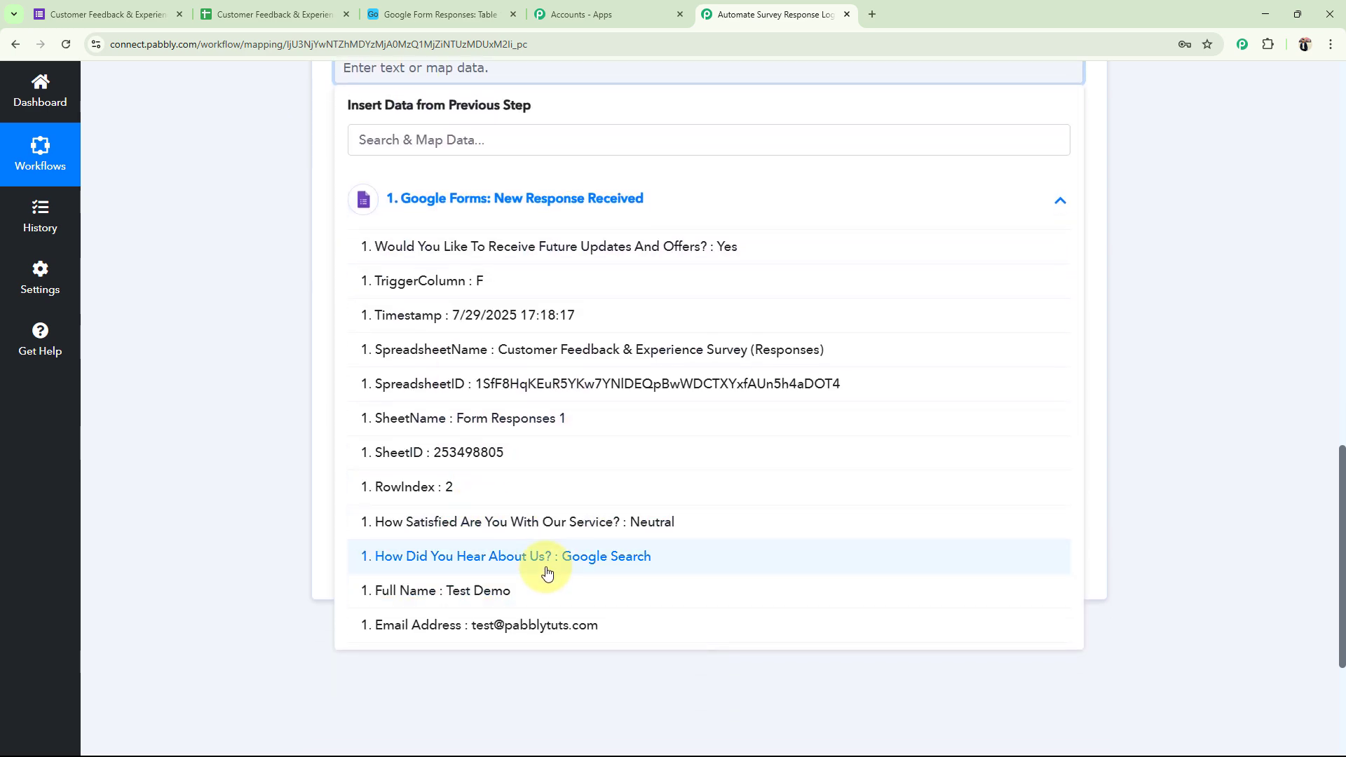
click(540, 626)
click(309, 325)
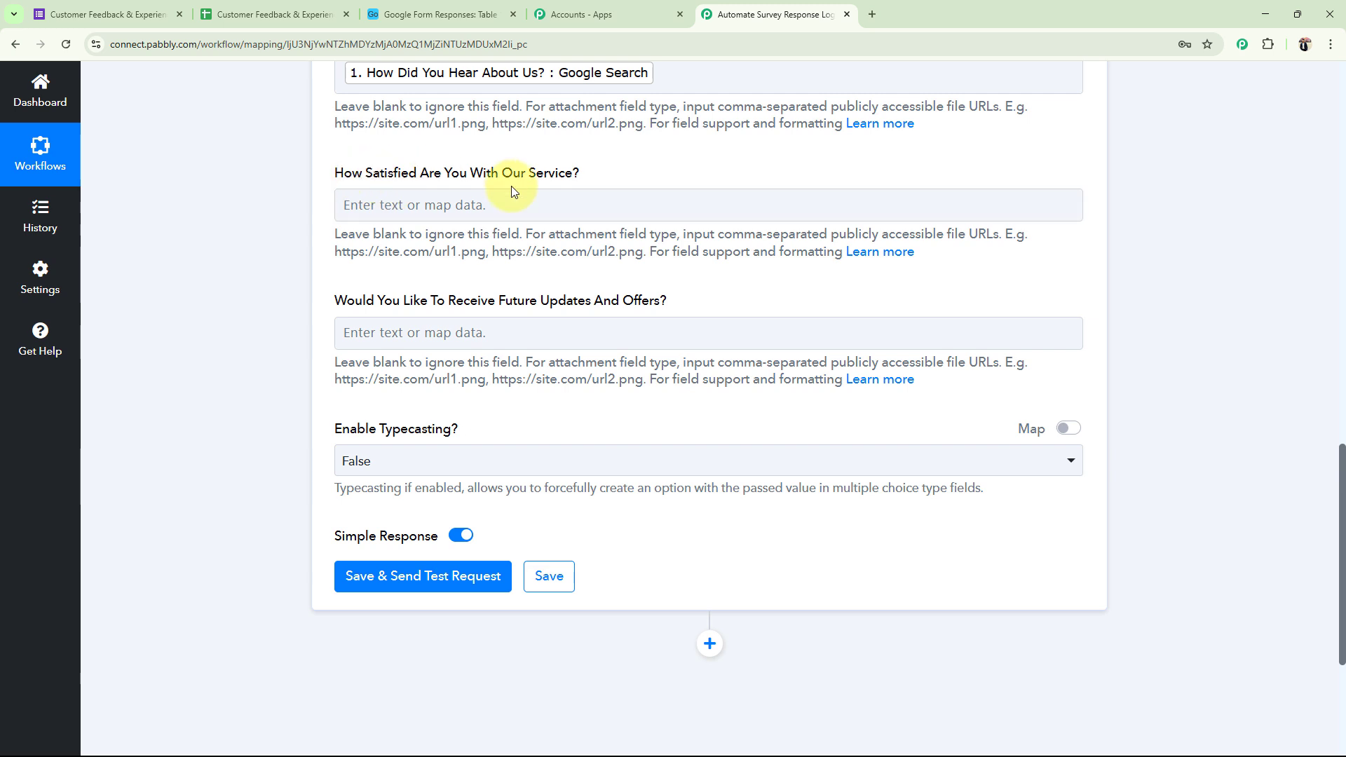
Map the "How Satisfied Are You With Our Service?" field to the matching answer from the Google Forms response
click(429, 203)
click(466, 353)
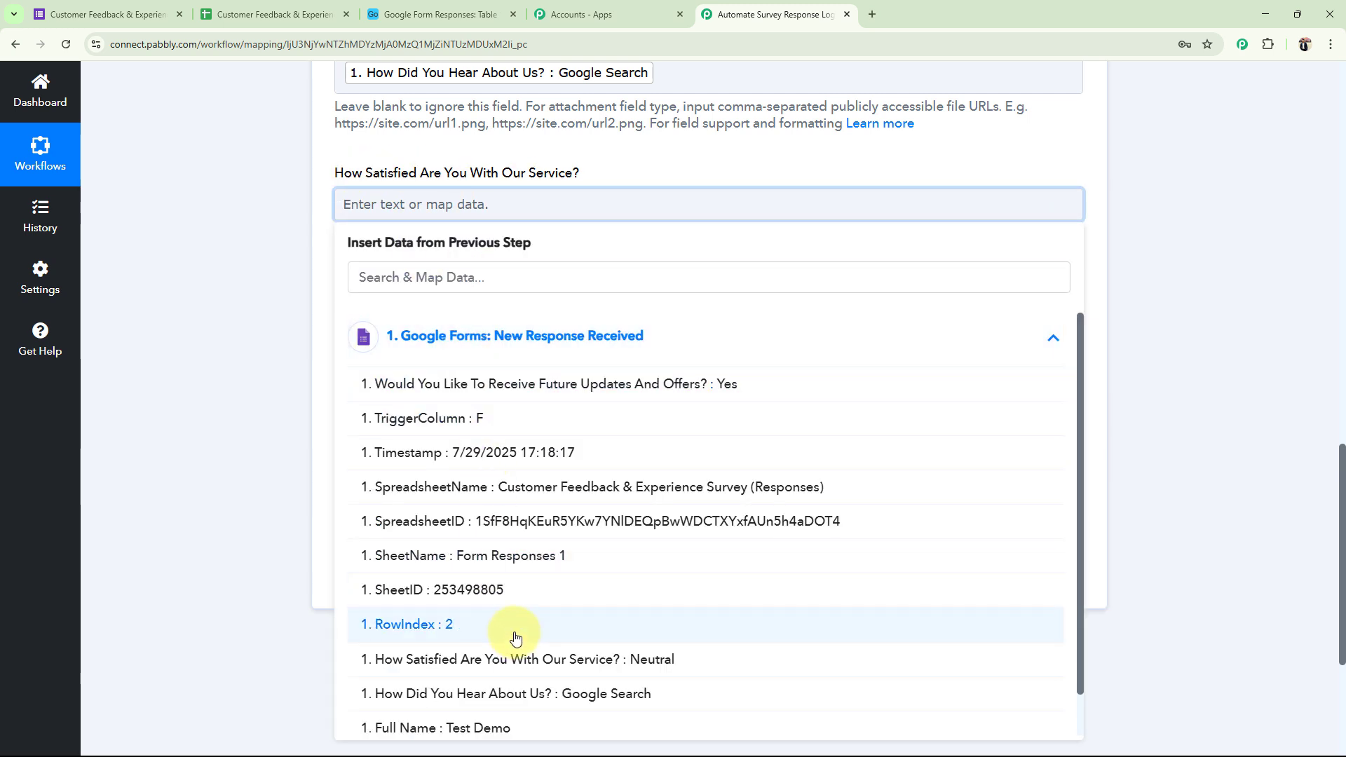
scroll(519, 659, down, 1)
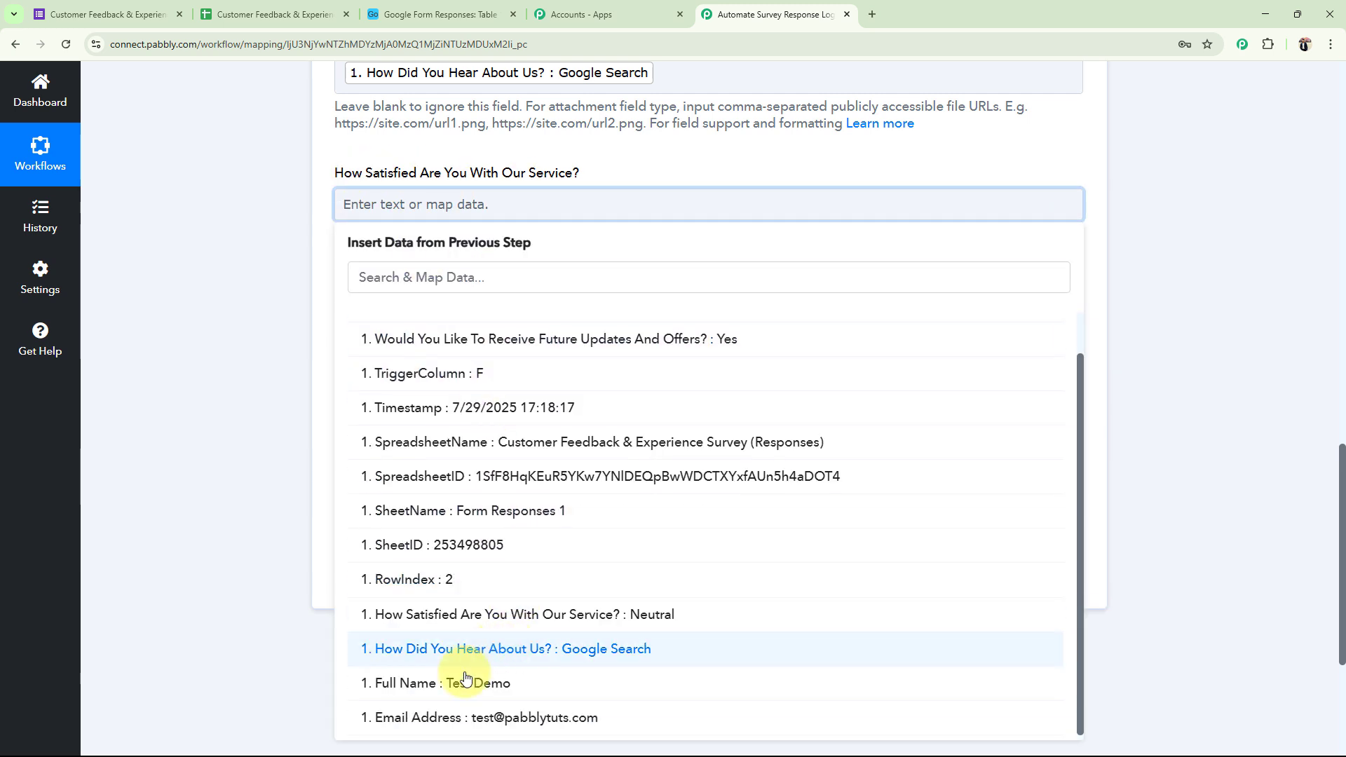
click(515, 617)
click(237, 305)
Map the "Would You Like To Receive Future Updates And Offers?" field to the matching Google Forms answer
scroll(231, 316, down, 1)
scroll(258, 335, down, 1)
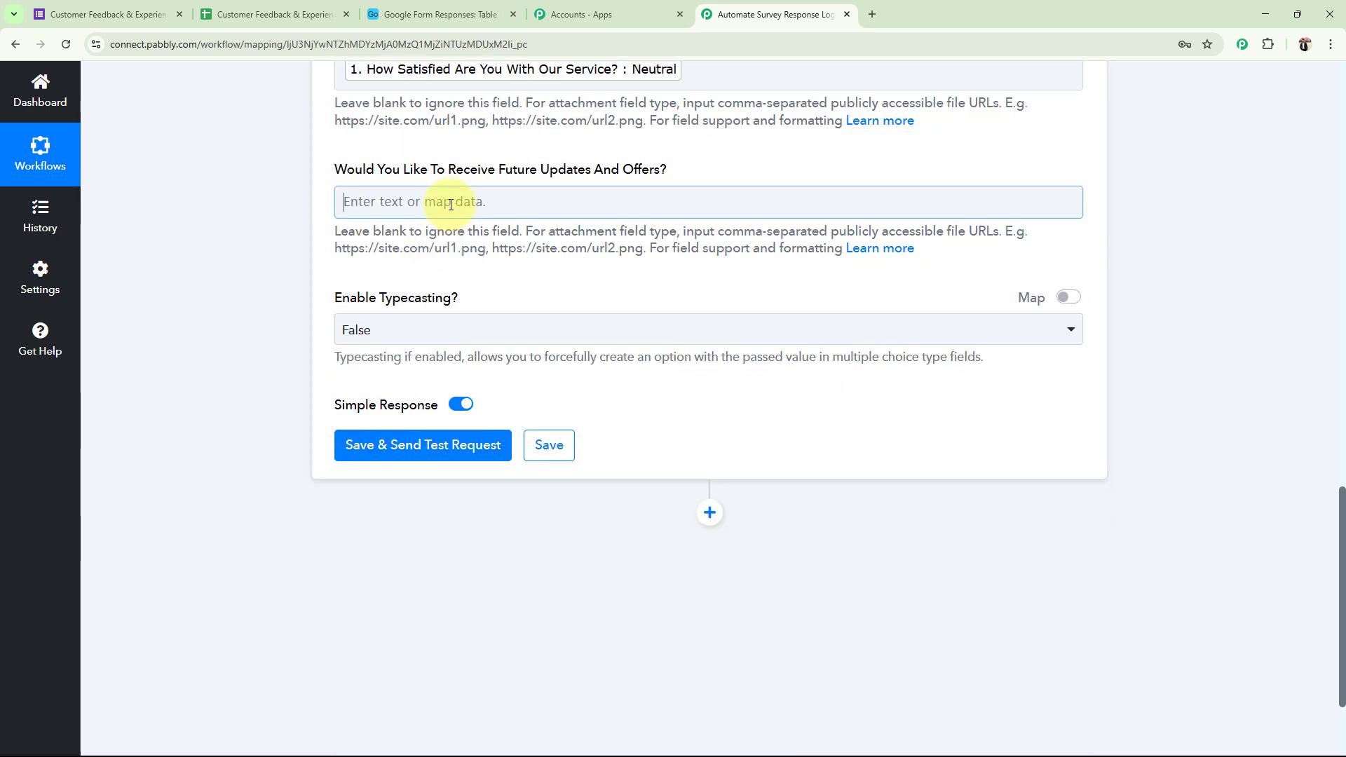
click(442, 201)
click(483, 336)
scroll(557, 622, down, 1)
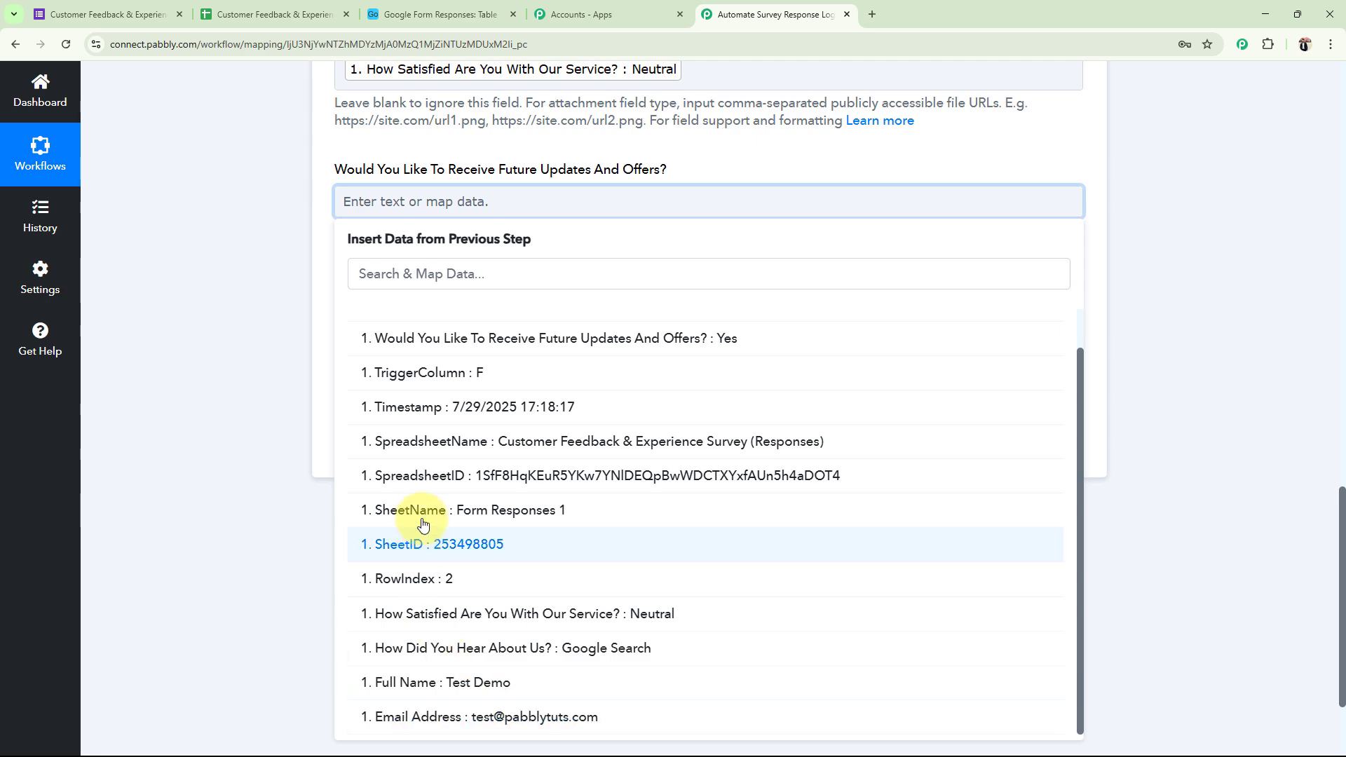
click(631, 349)
click(351, 309)
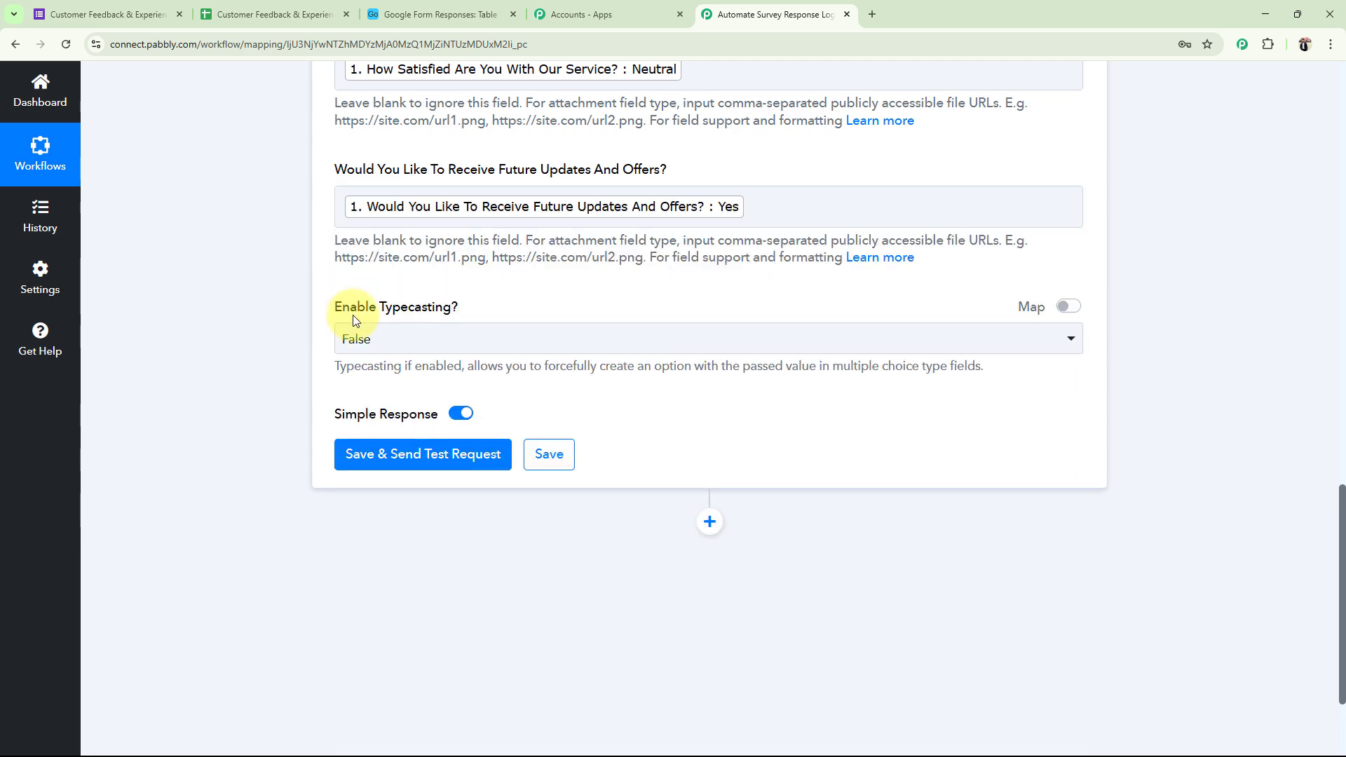
scroll(351, 429, up, 4)
scroll(296, 438, up, 1)
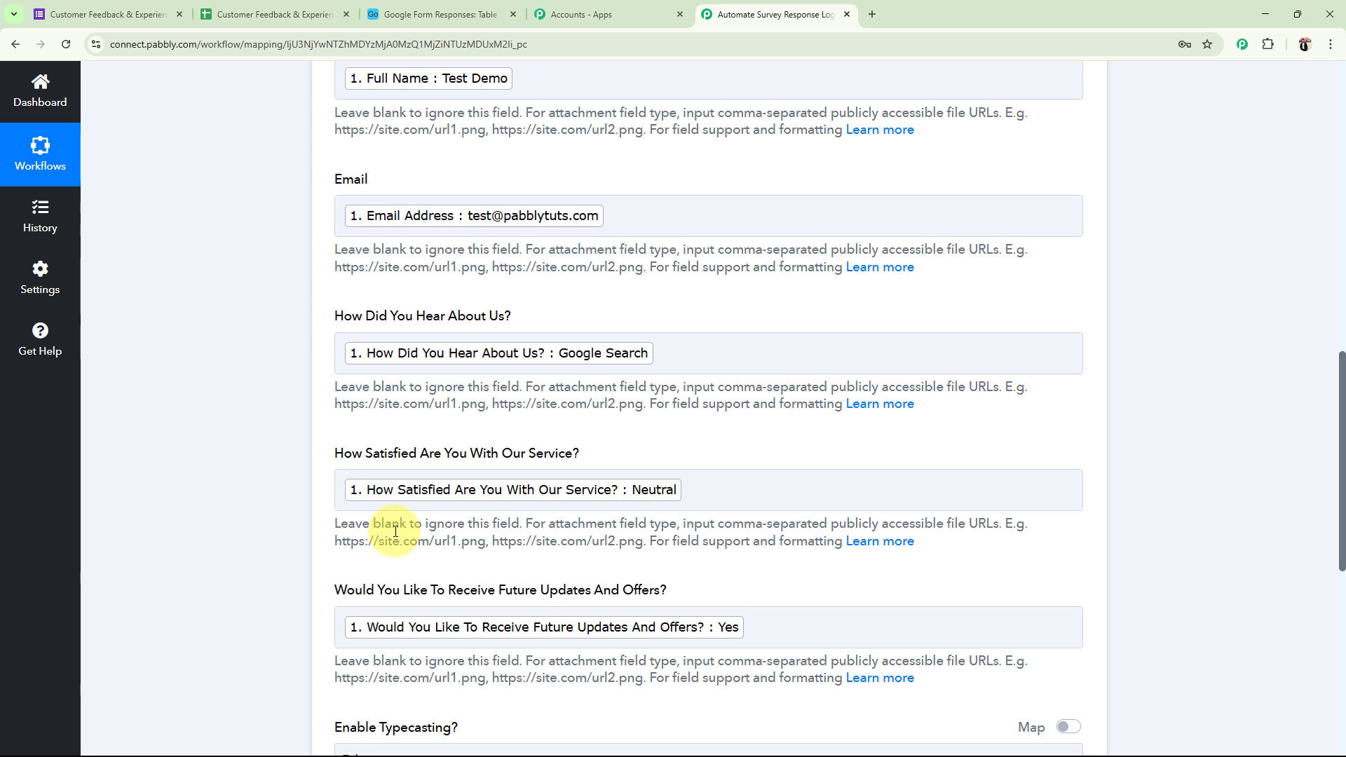
click(361, 213)
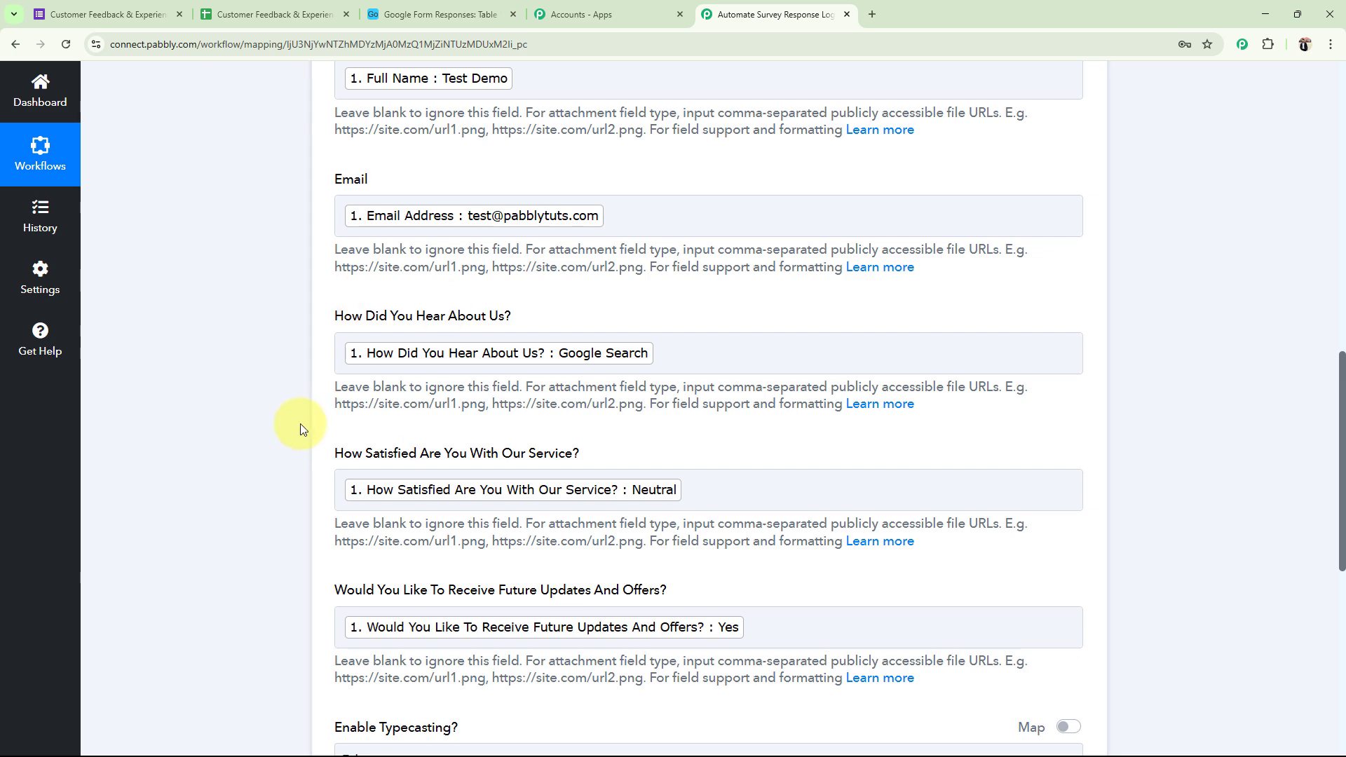
scroll(300, 423, down, 3)
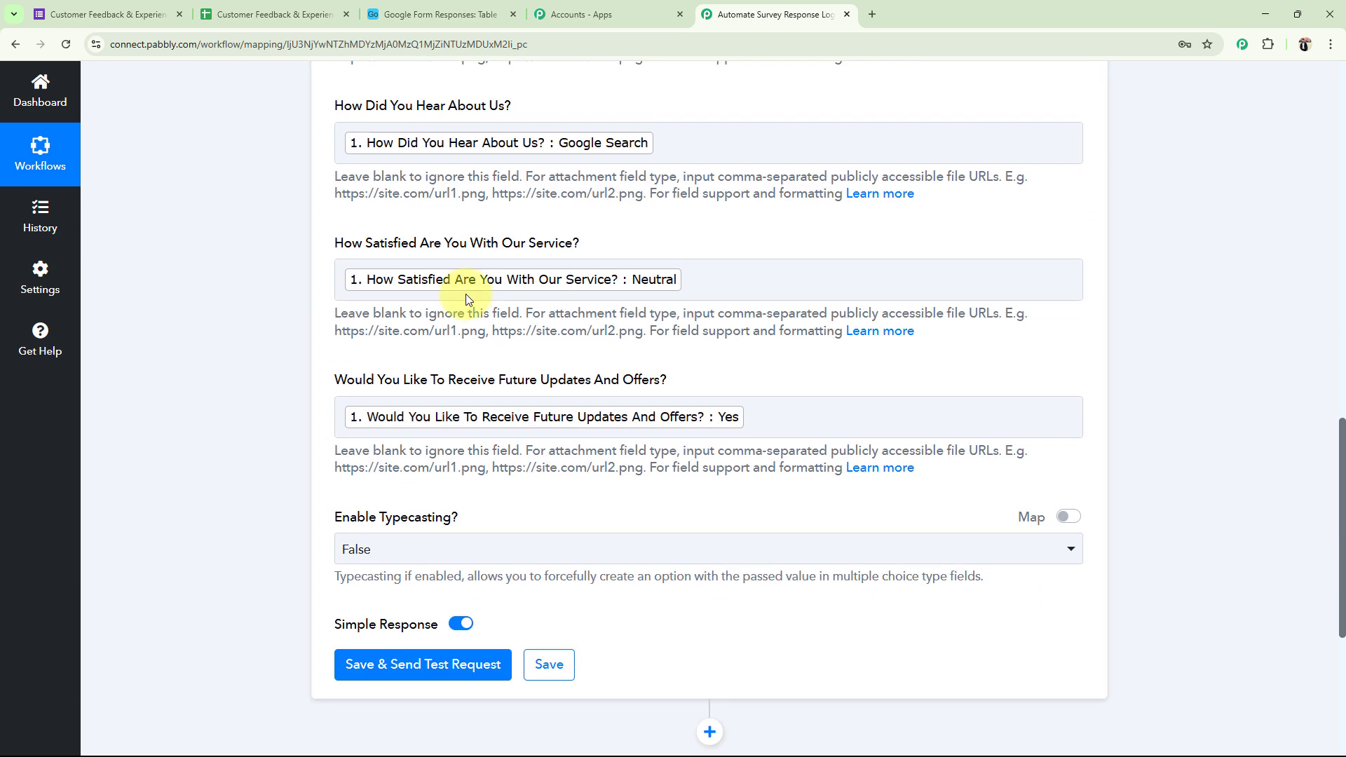
click(747, 278)
text(Ne)
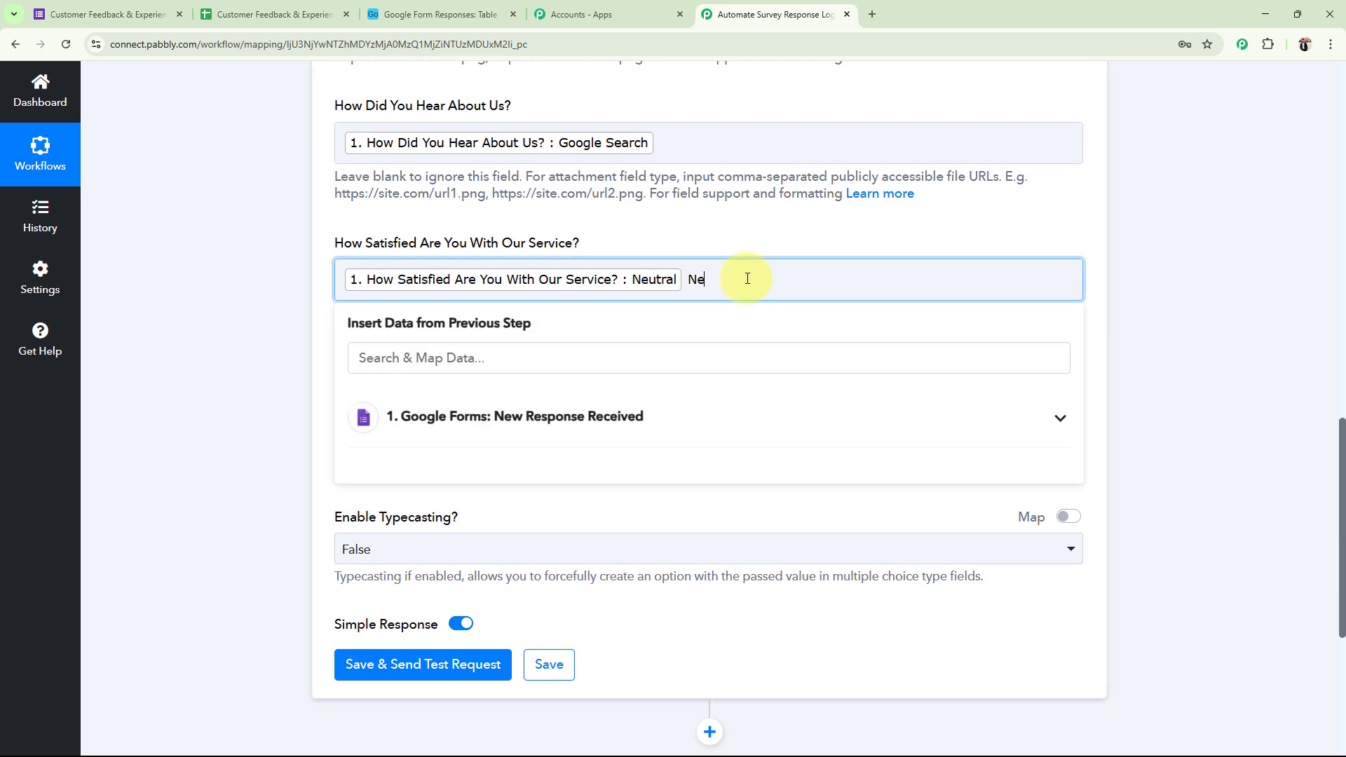
text(ut)
click(171, 397)
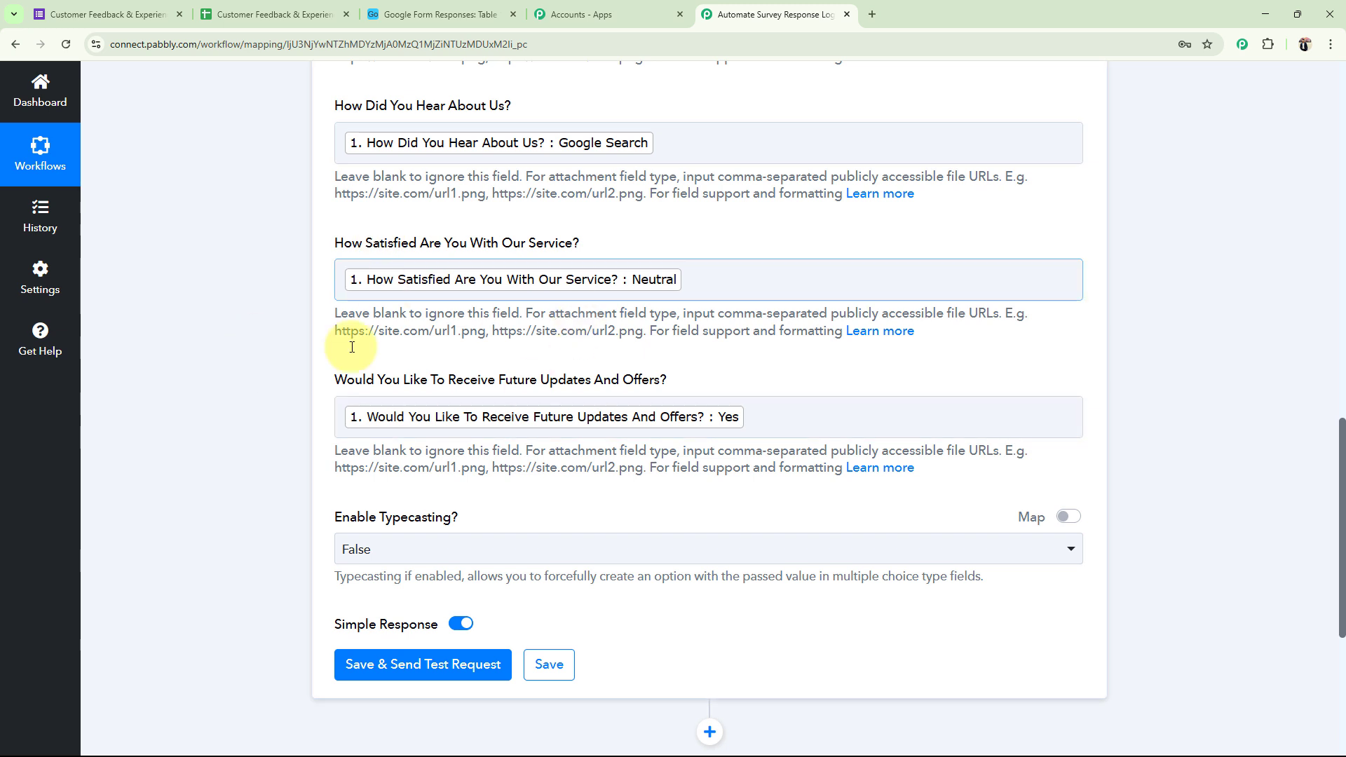
Save the Create Record action with a test request and check the response and the refreshed Airtable table for the record
click(339, 664)
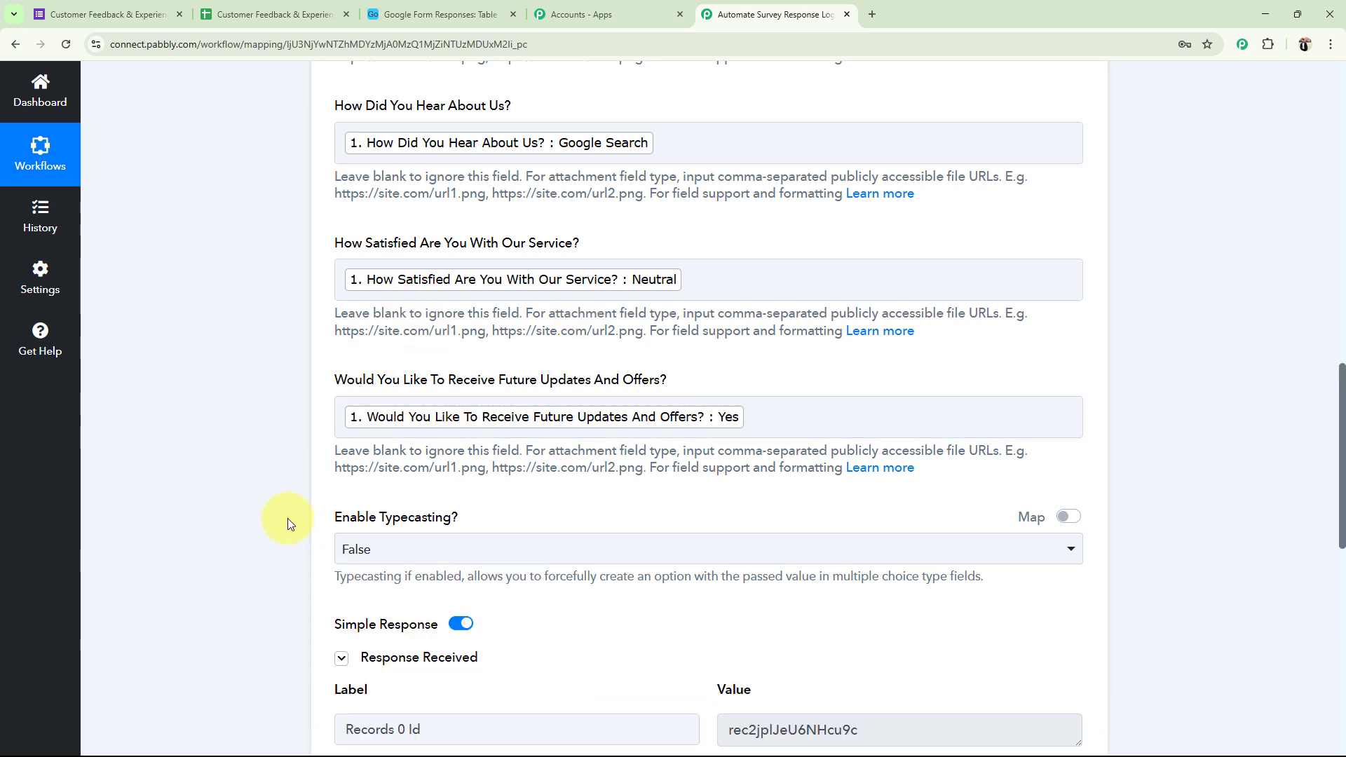
scroll(287, 524, down, 5)
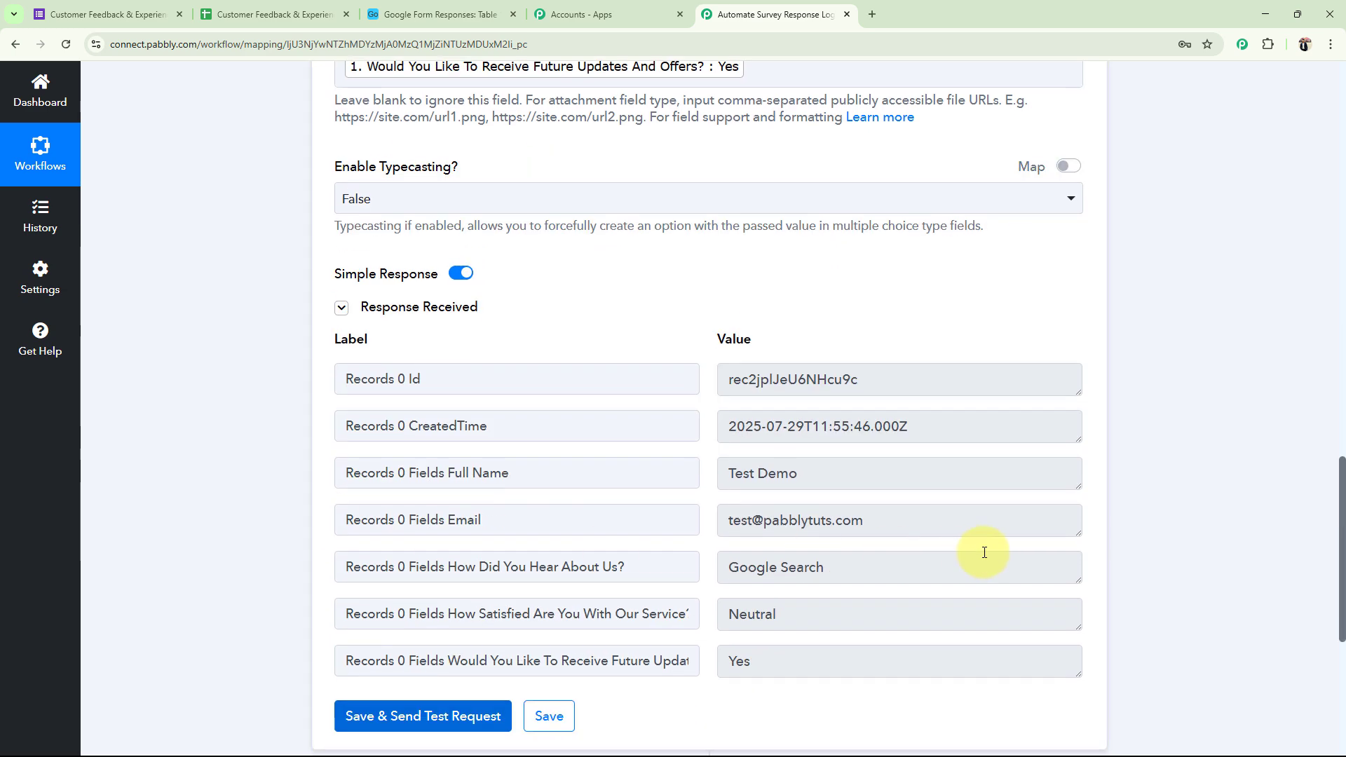
drag(974, 566, 673, 574)
drag(890, 520, 722, 523)
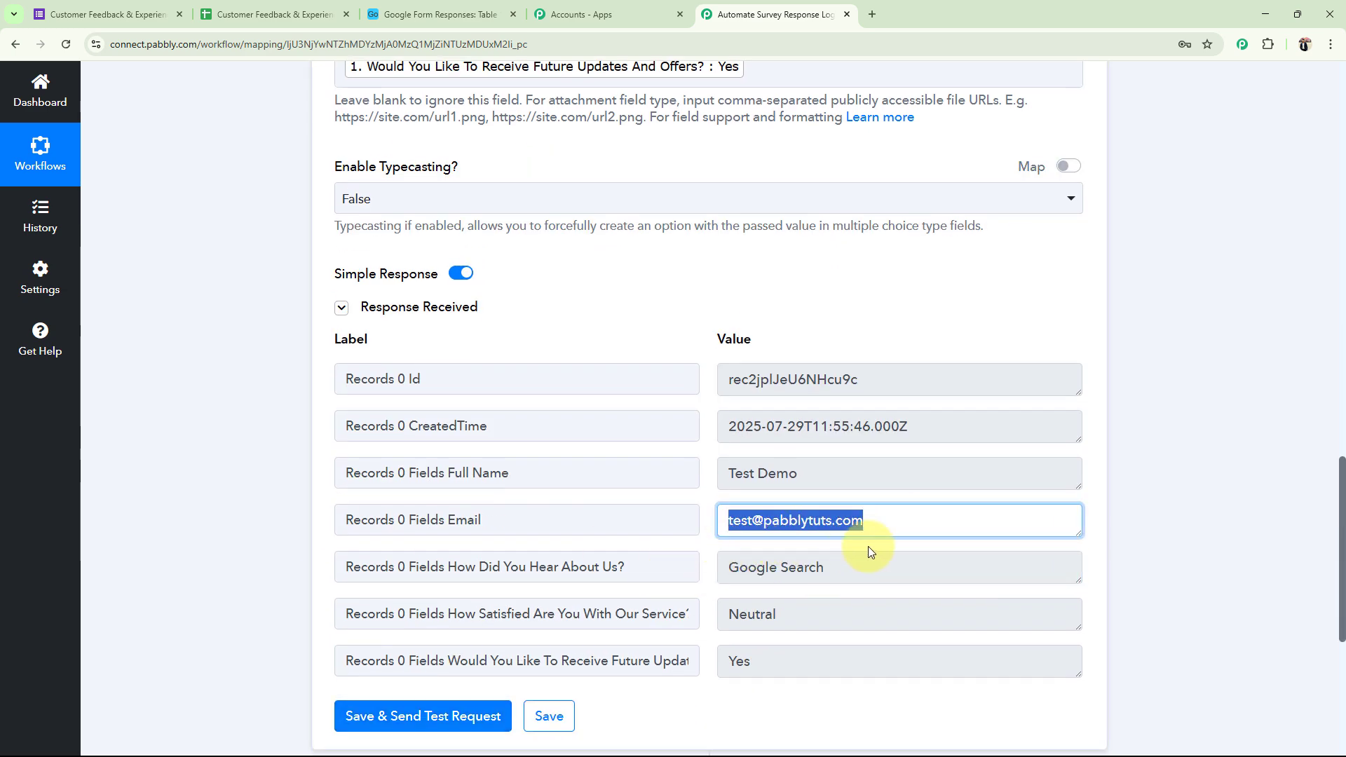
scroll(869, 550, down, 3)
scroll(424, 392, up, 3)
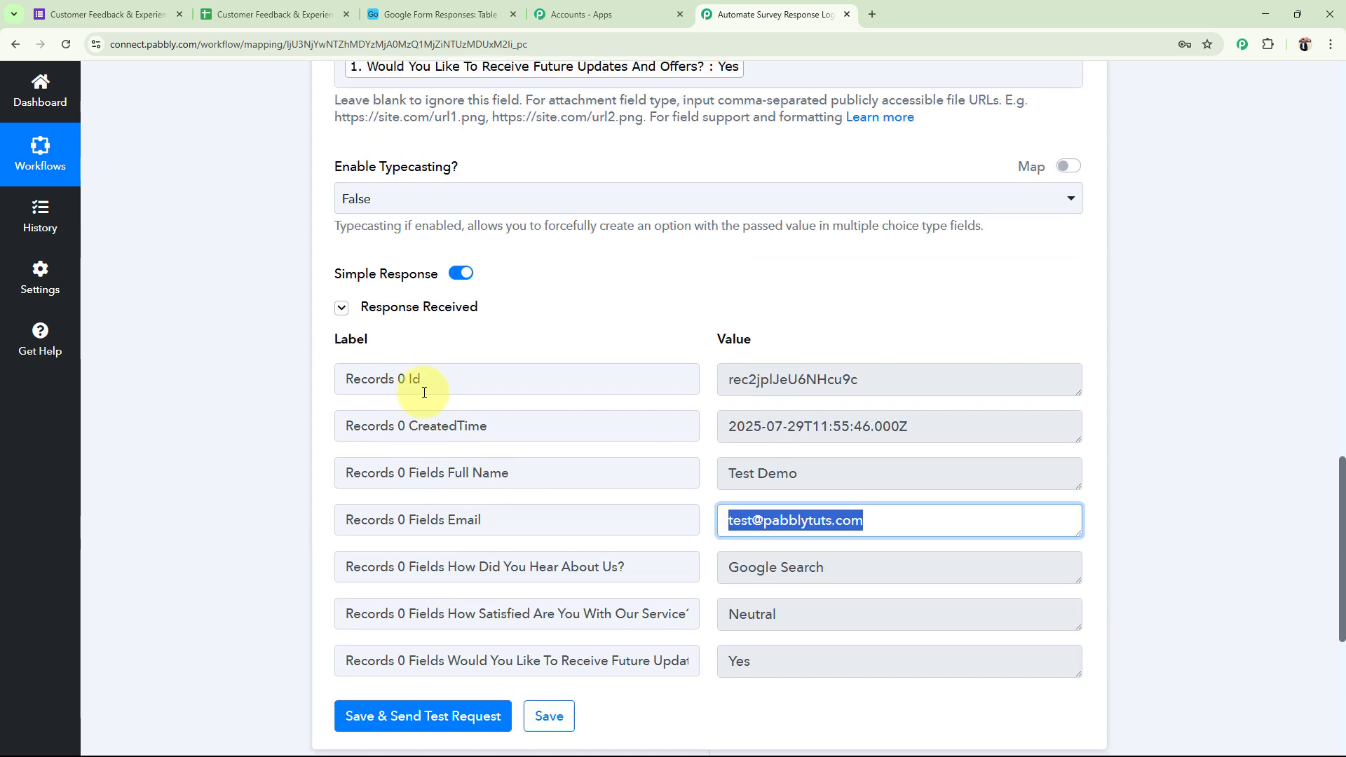
click(398, 14)
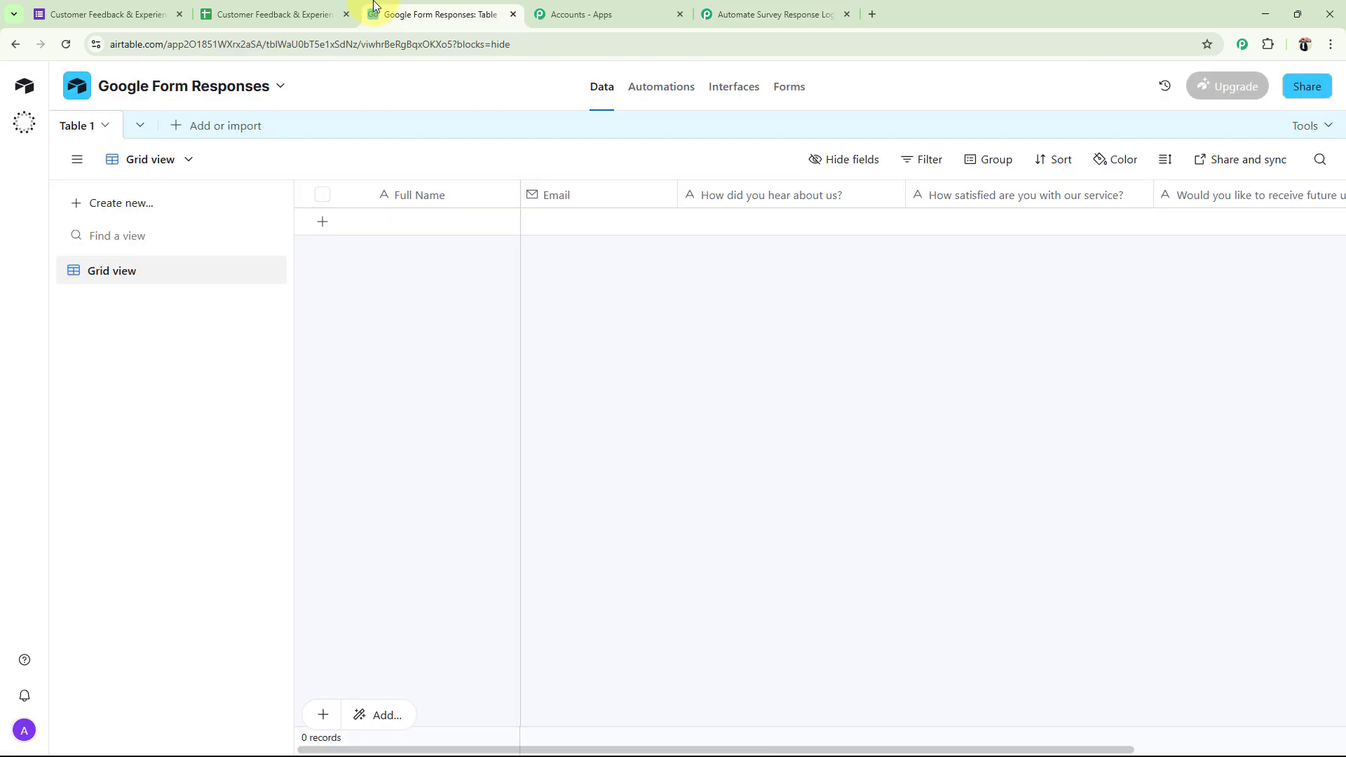
click(63, 43)
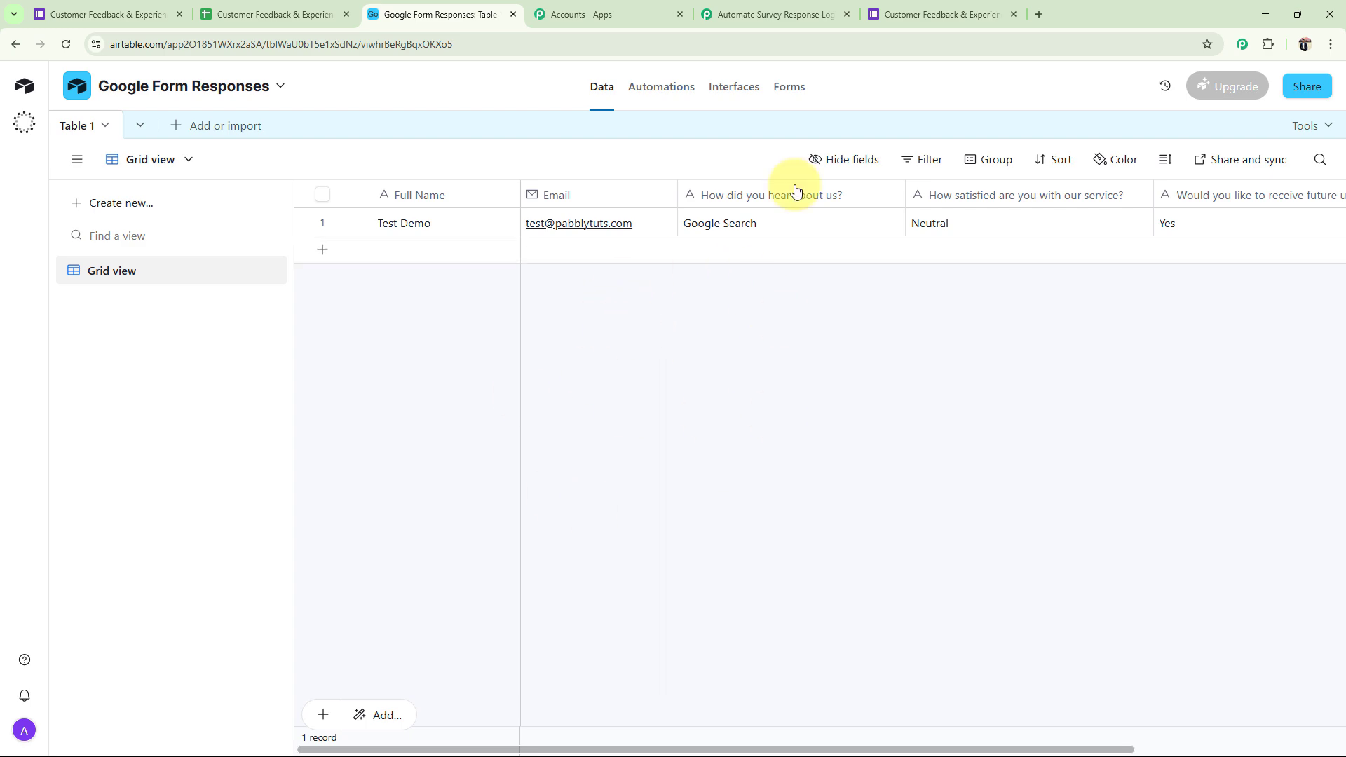
Return to the Pabbly Connect workflow and collapse the Airtable Create Record action
click(774, 14)
key(F5)
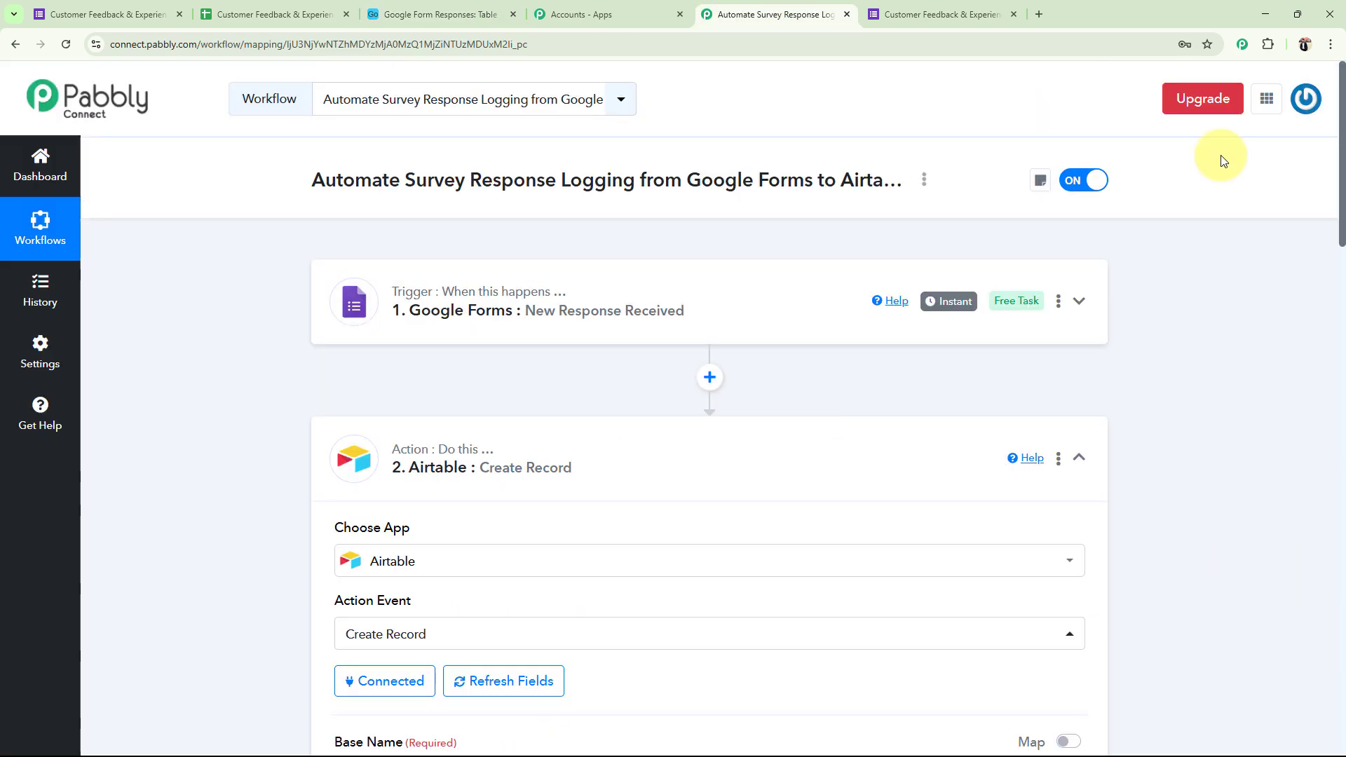
click(352, 457)
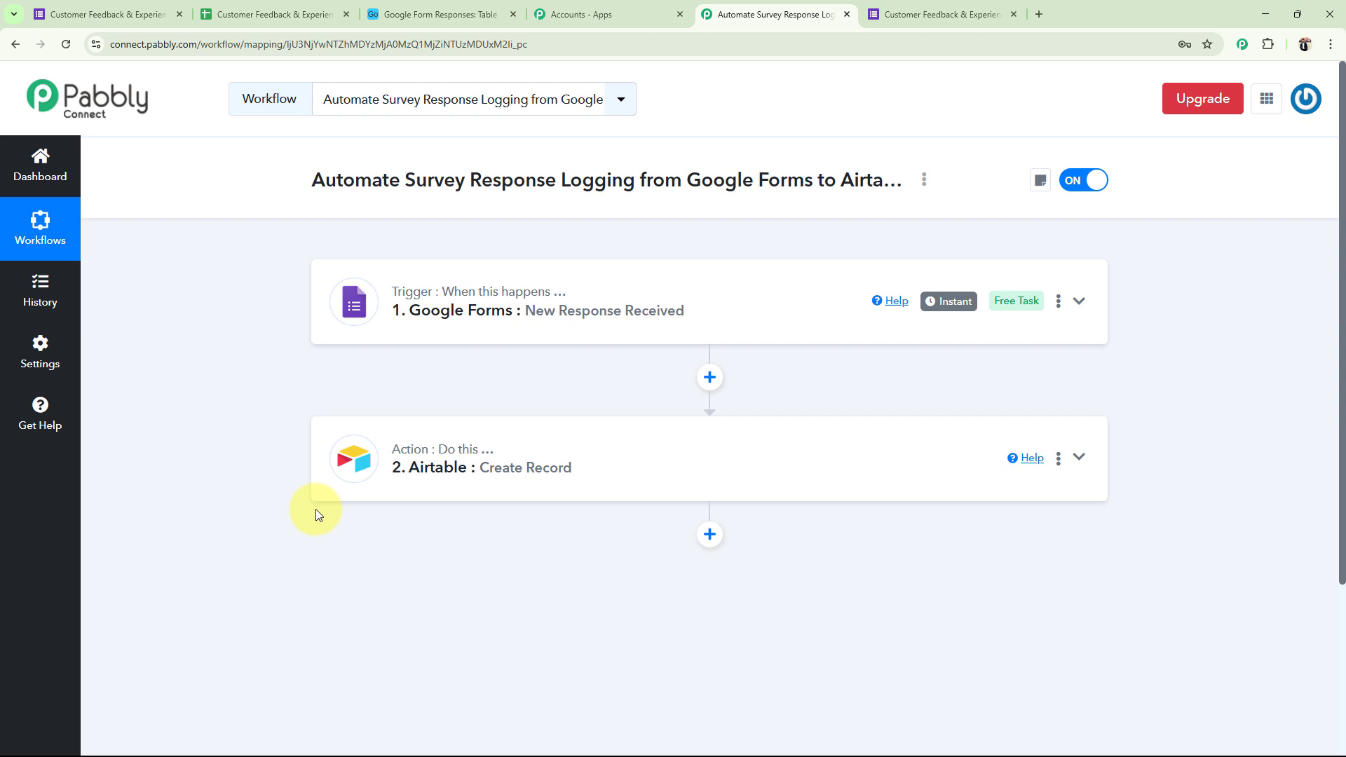
Switch to the filled-in Customer Feedback & Experience Survey form, review its answers, submit the response and close the form
click(932, 14)
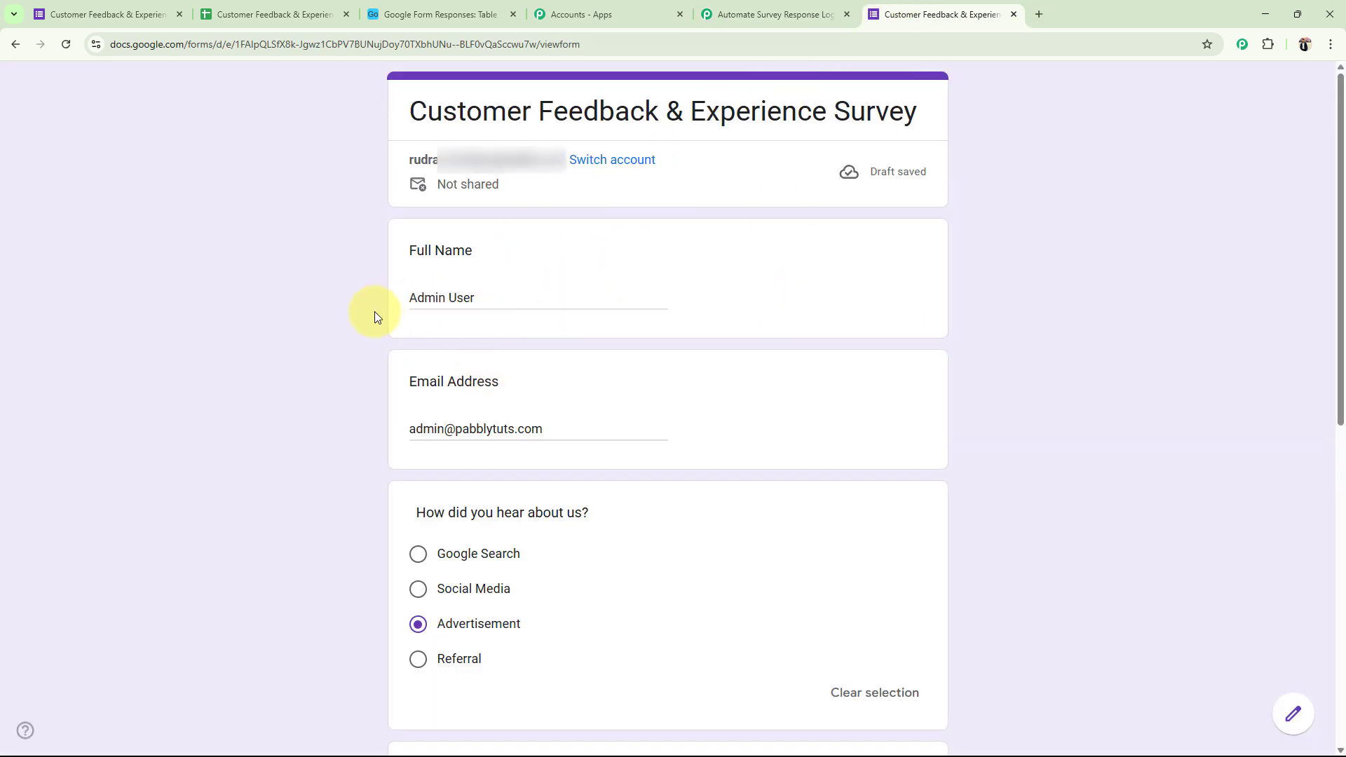
scroll(288, 392, down, 3)
scroll(390, 444, down, 3)
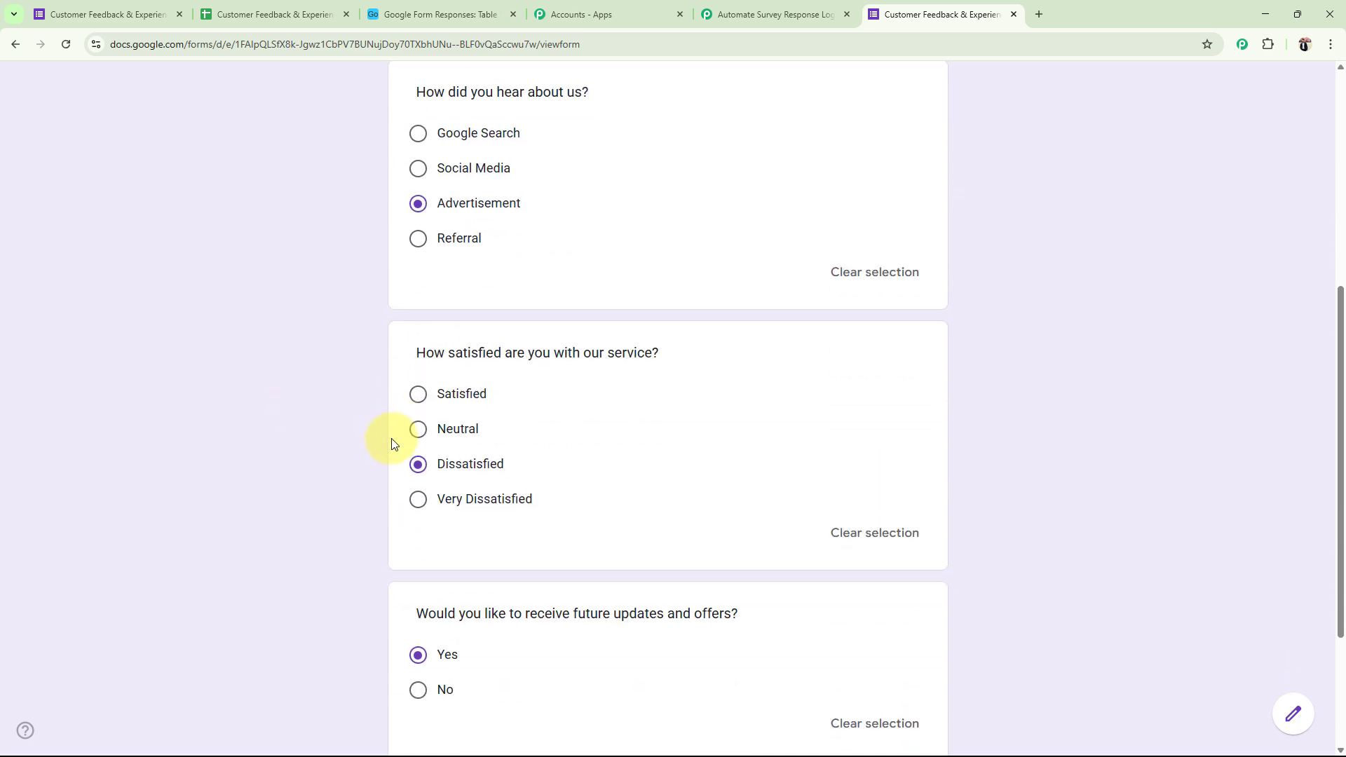
scroll(273, 498, down, 3)
scroll(384, 562, up, 6)
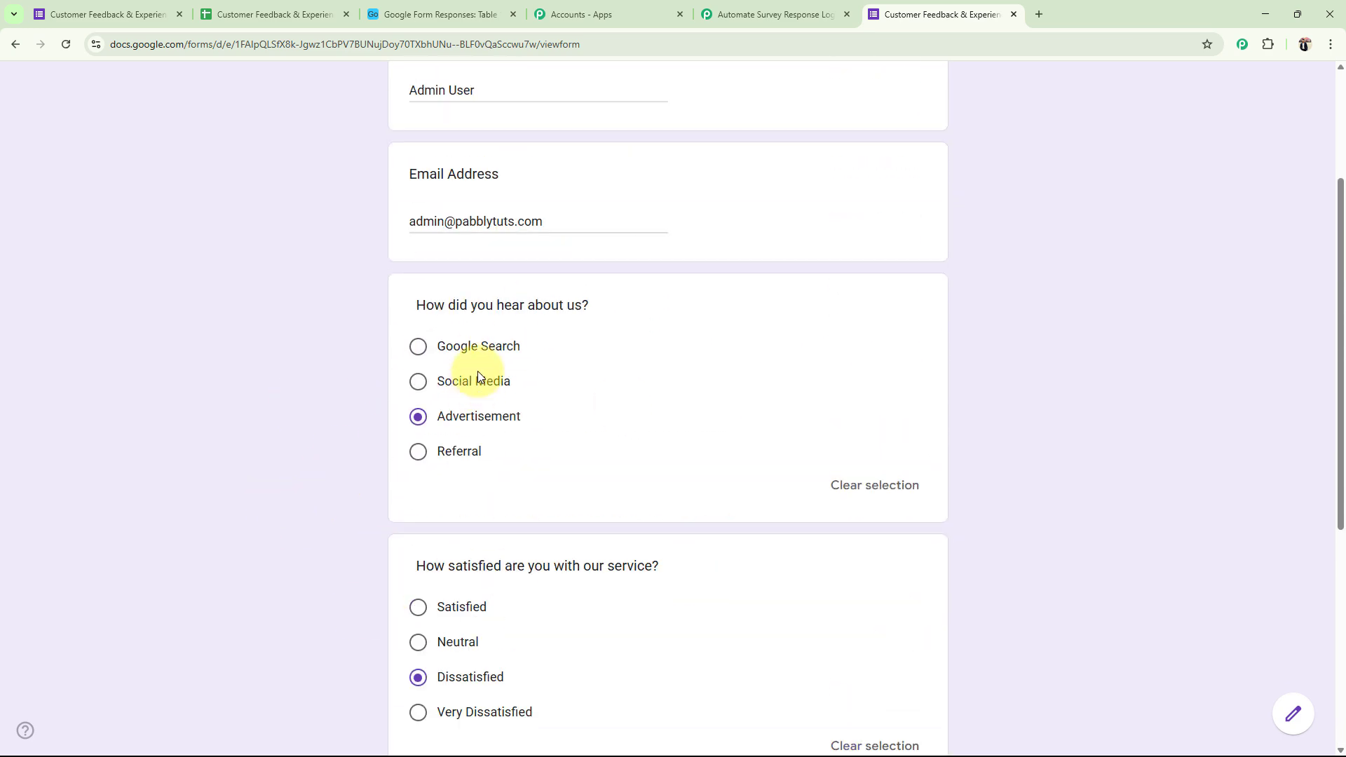
scroll(477, 371, up, 3)
drag(419, 297, 495, 297)
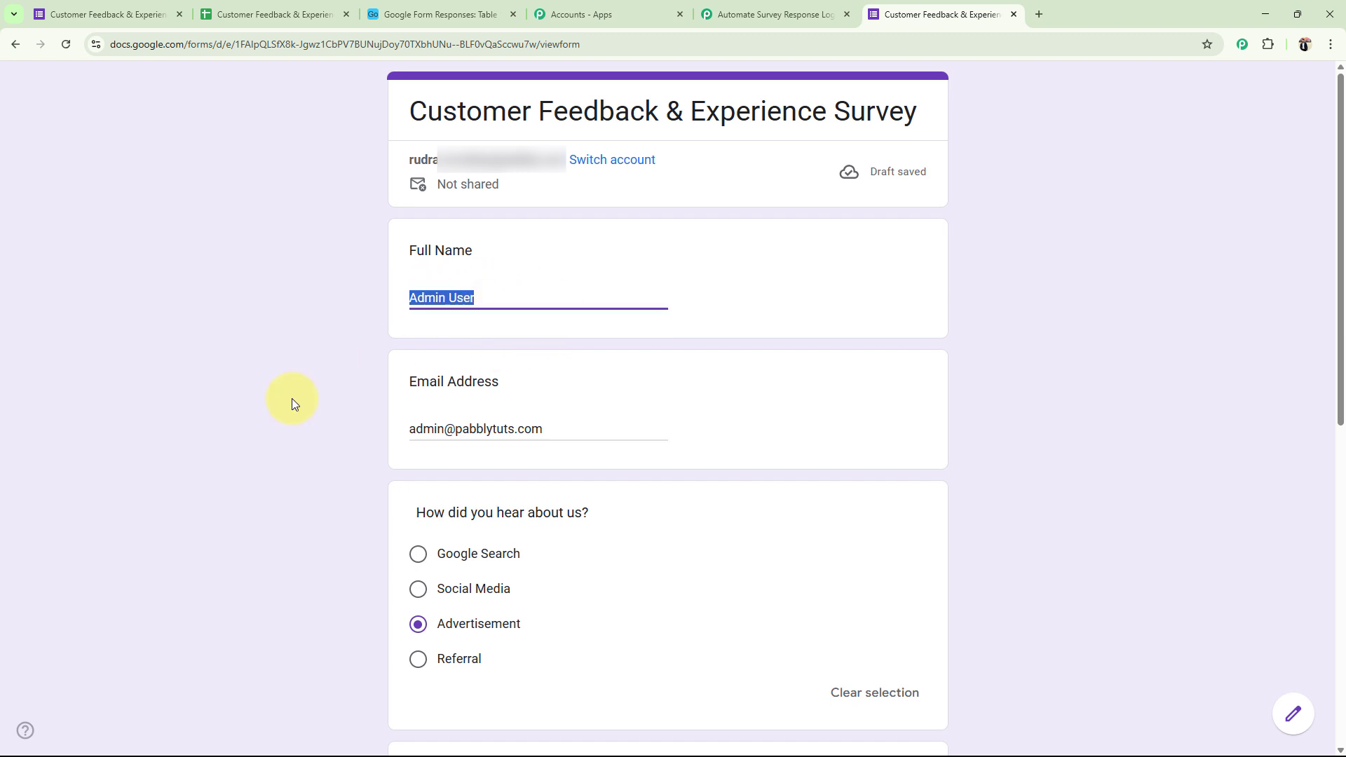
click(420, 428)
scroll(282, 441, down, 7)
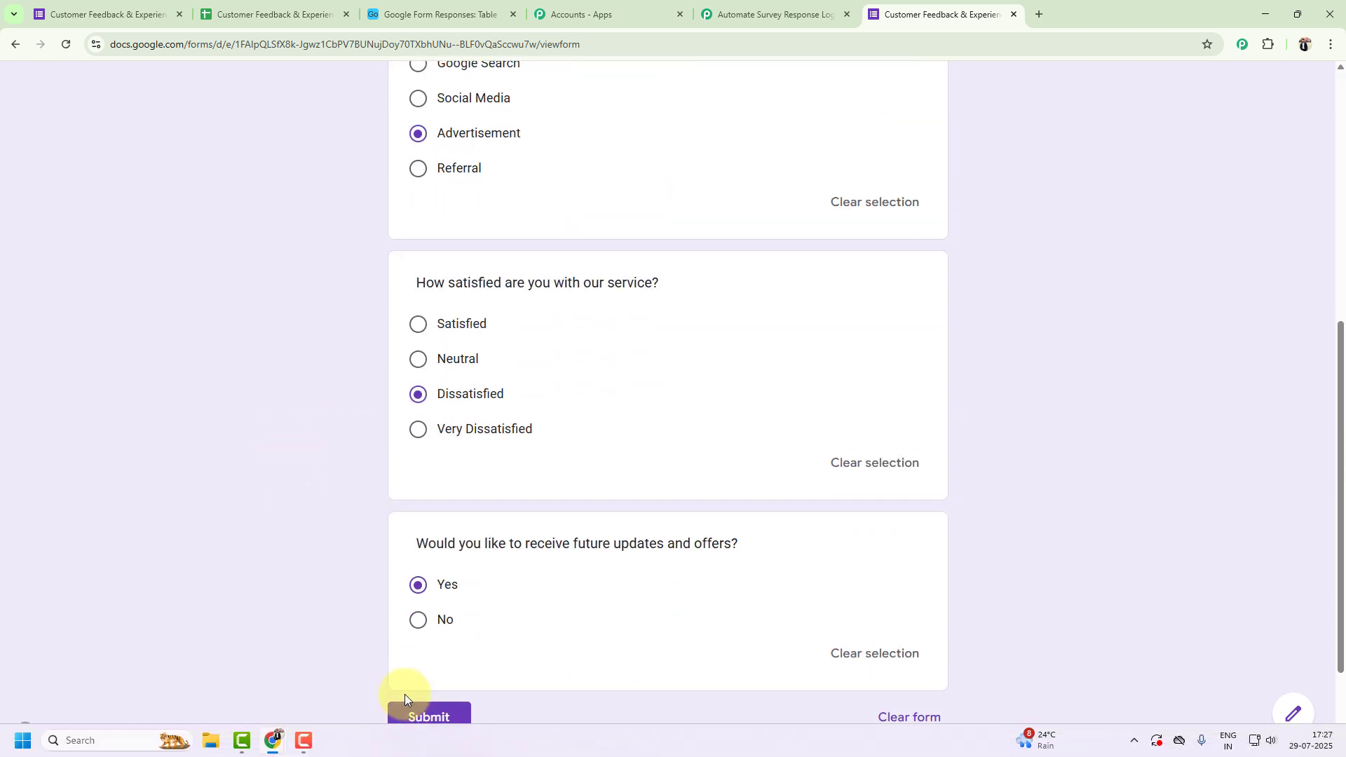
click(412, 709)
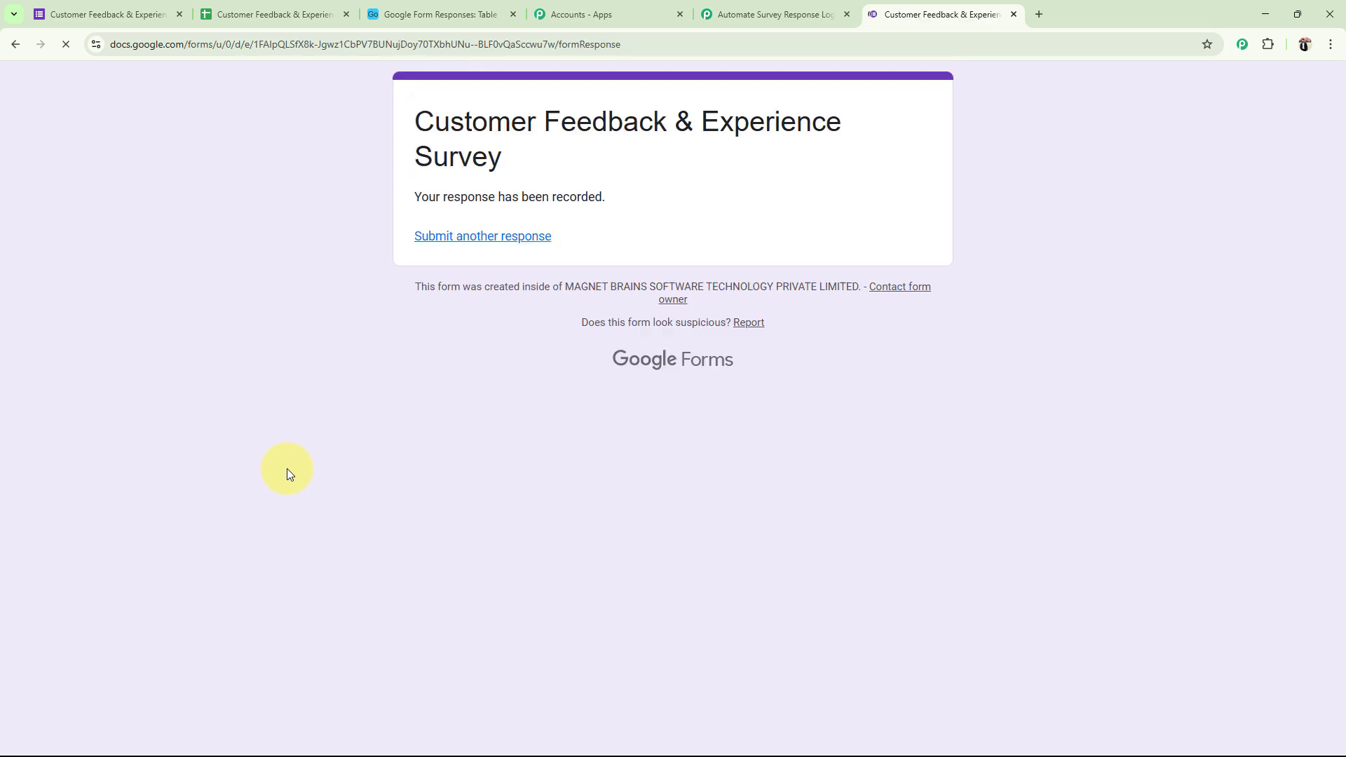
click(1013, 14)
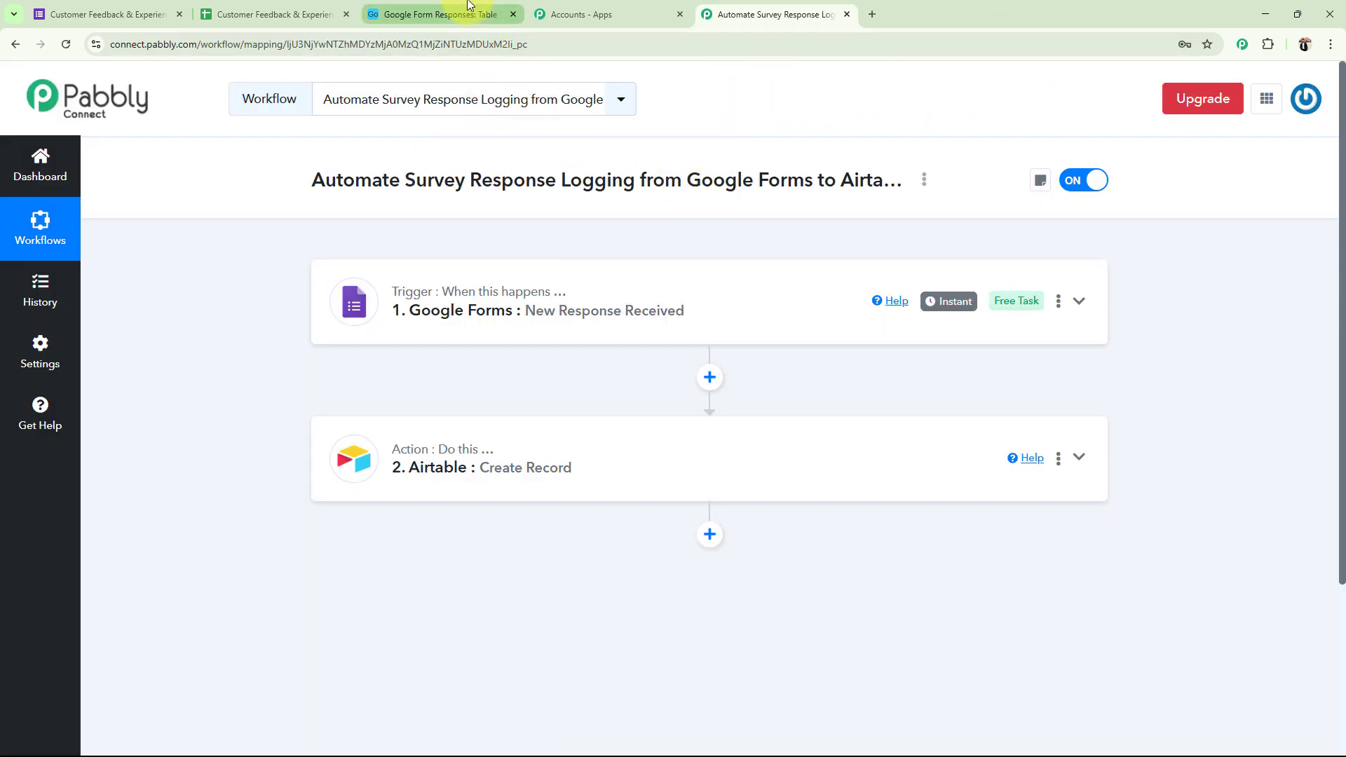
Check Table 1 in Airtable for the submitted survey response and return to the Pabbly Connect workflow
click(449, 14)
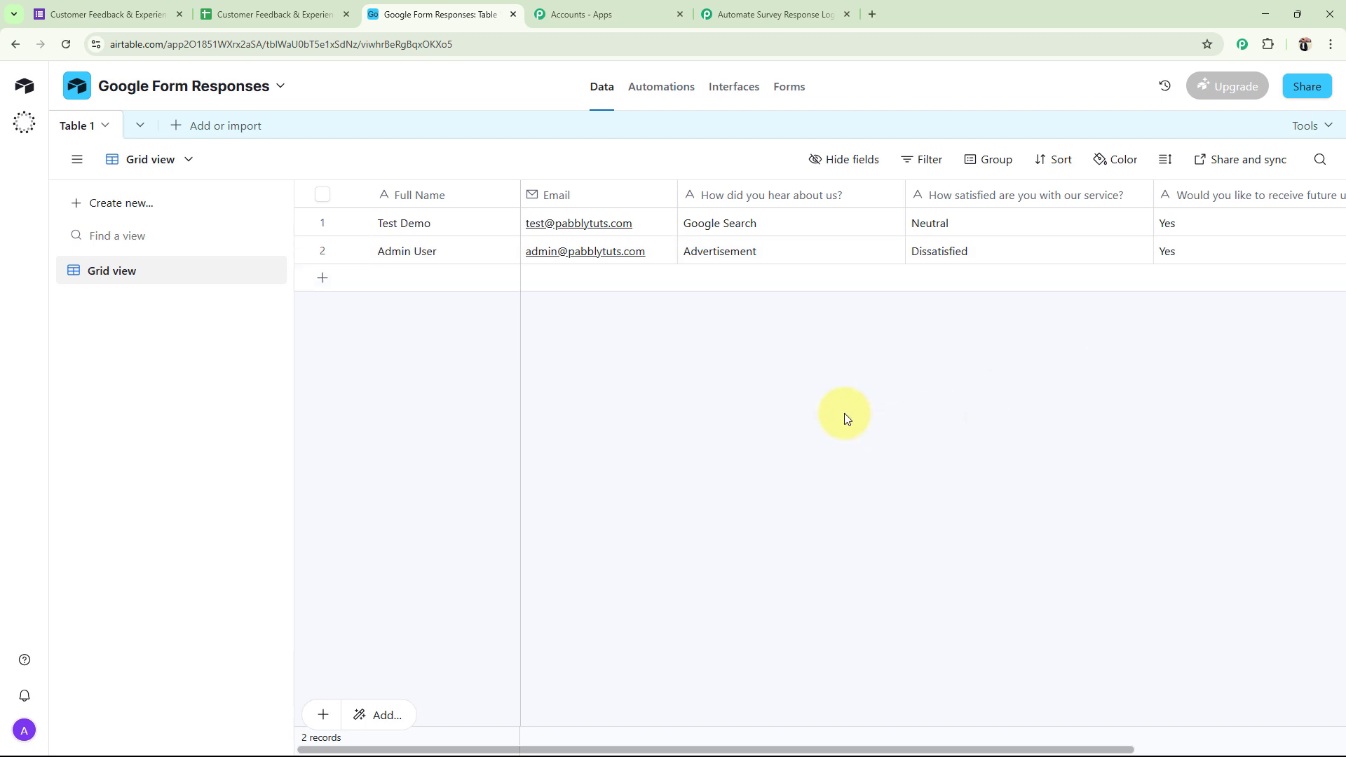
click(799, 12)
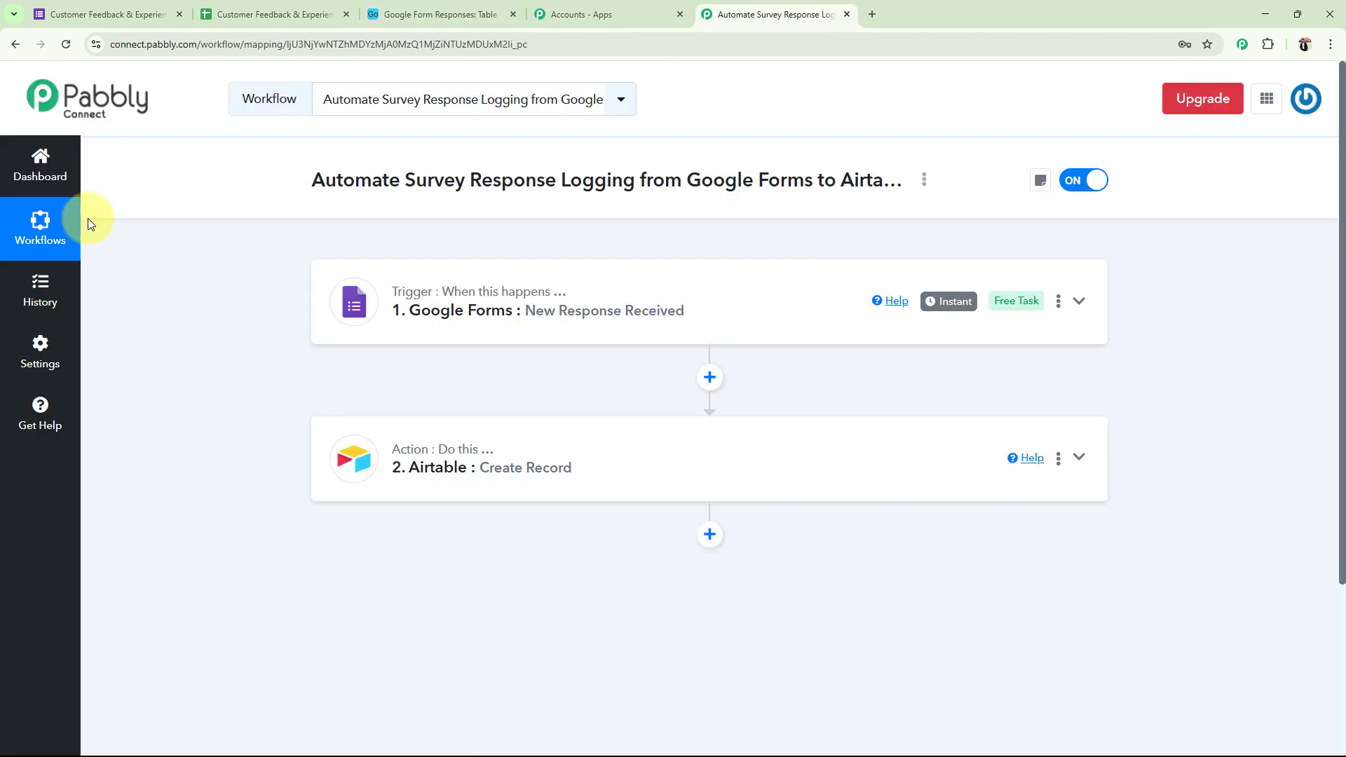